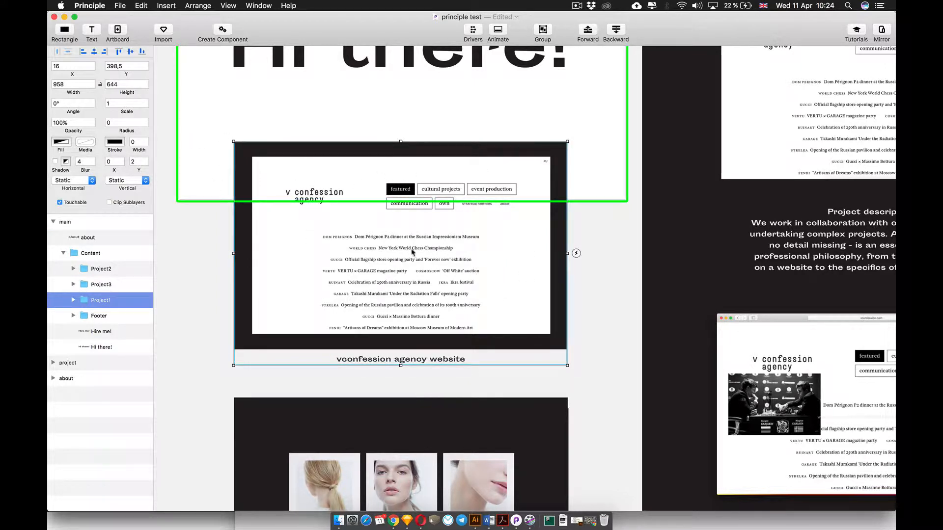
Step: Turn the Project1 group on the main artboard into a component
scroll(537, 294, "down", 5)
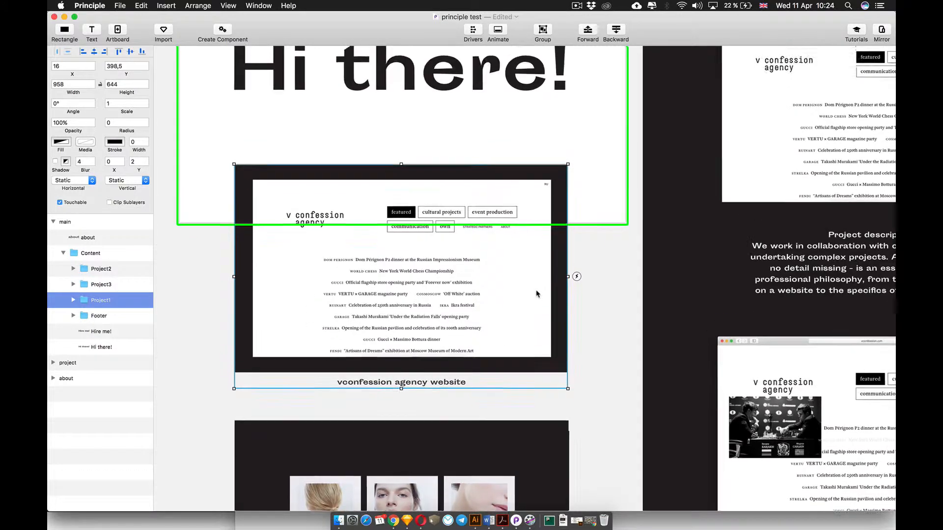
scroll(421, 321, "up", 3)
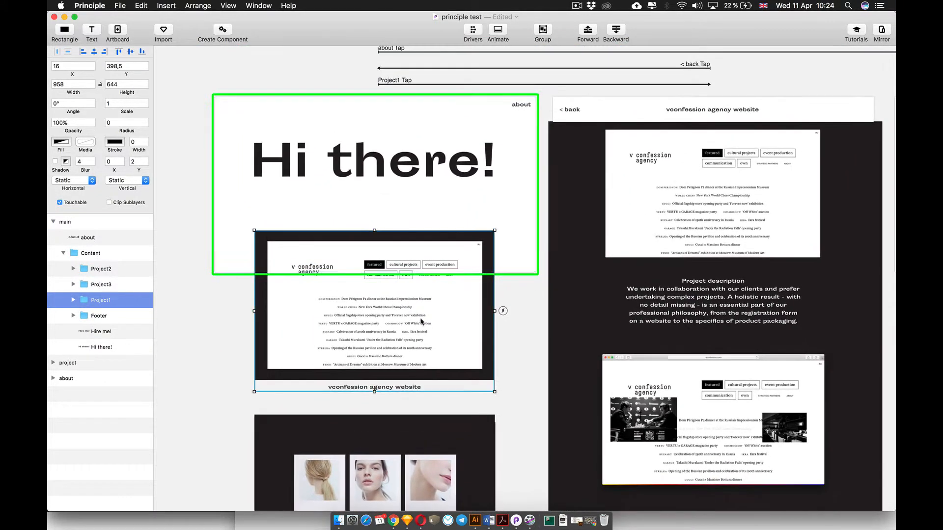
left_click(503, 311)
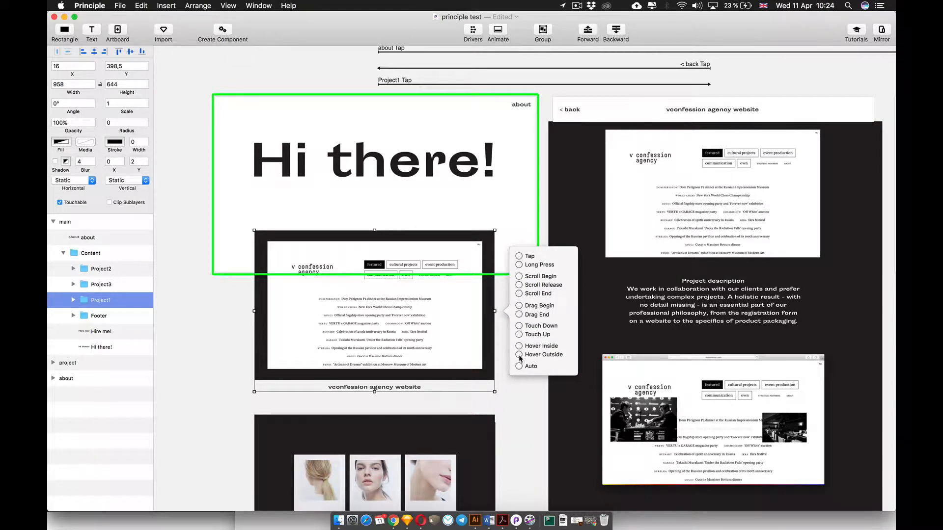
left_click(523, 390)
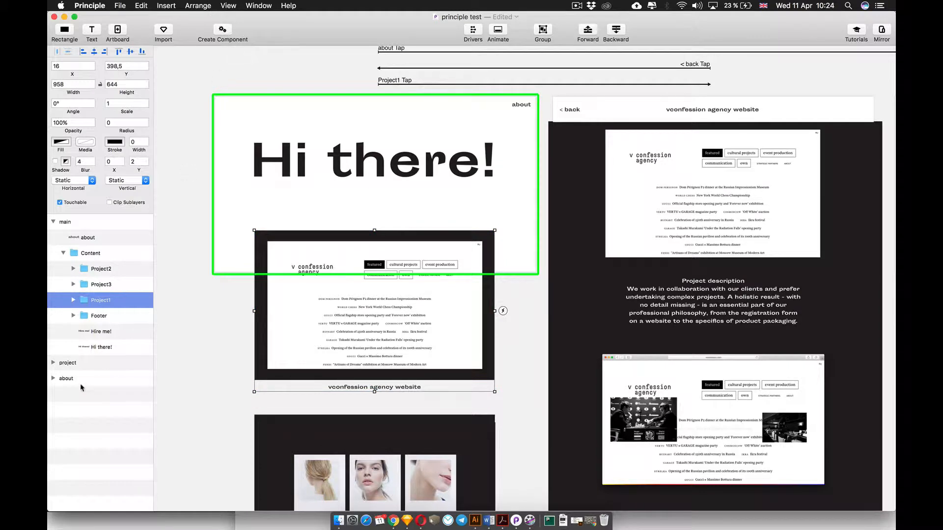
left_click(216, 37)
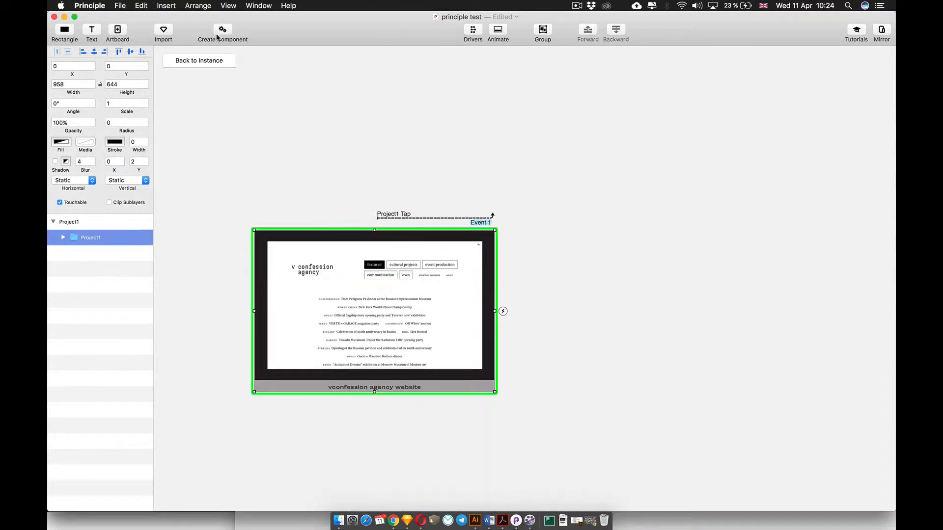
left_click(267, 126)
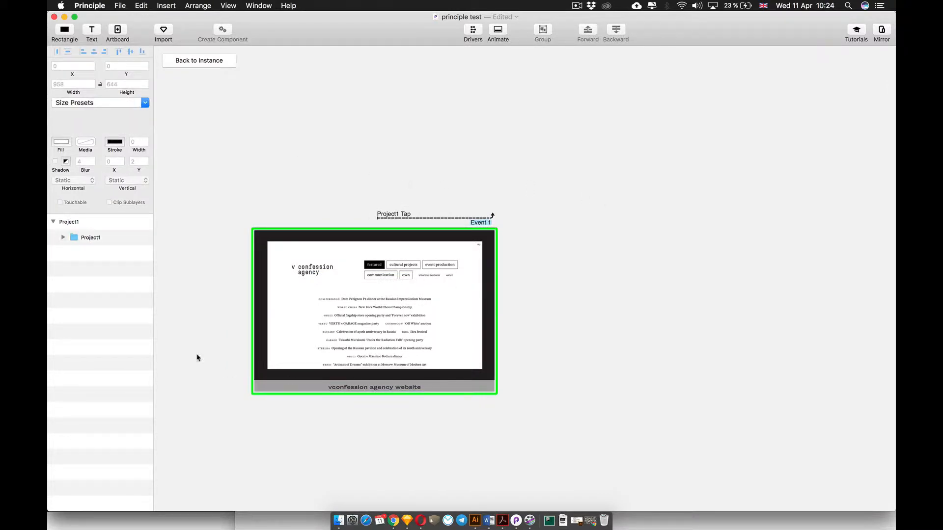
Step: Give the component's Project1 group a Hover Inside event that leads to a duplicate artboard
left_click(360, 312)
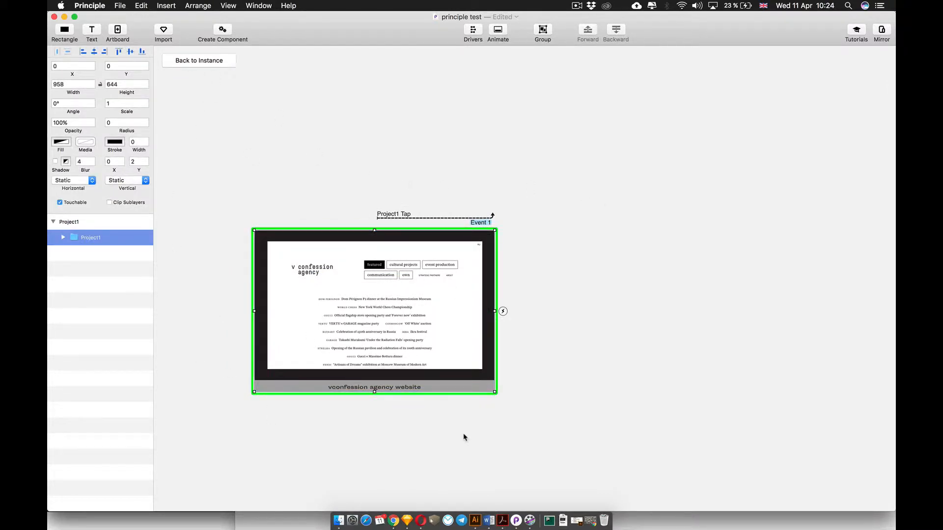
scroll(448, 305, "down", 5)
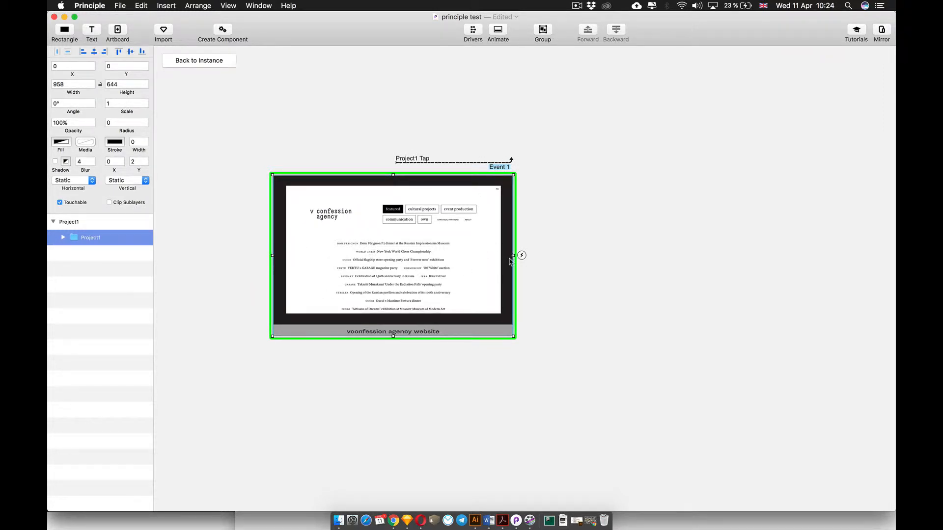
left_click(524, 257)
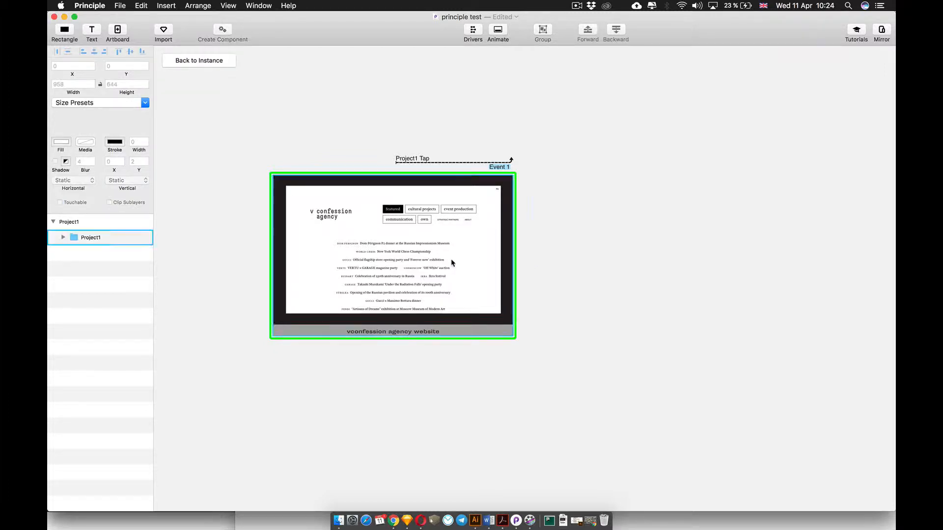
left_click(452, 263)
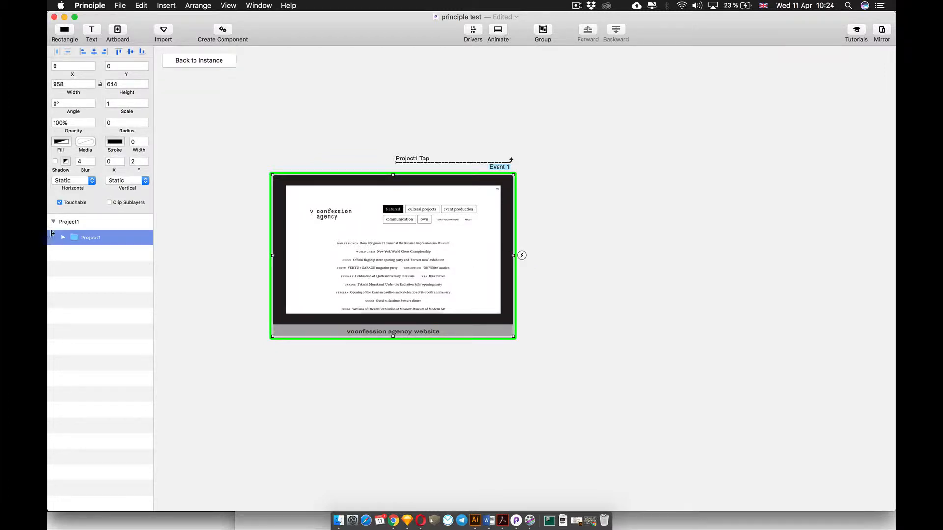
left_click(522, 255)
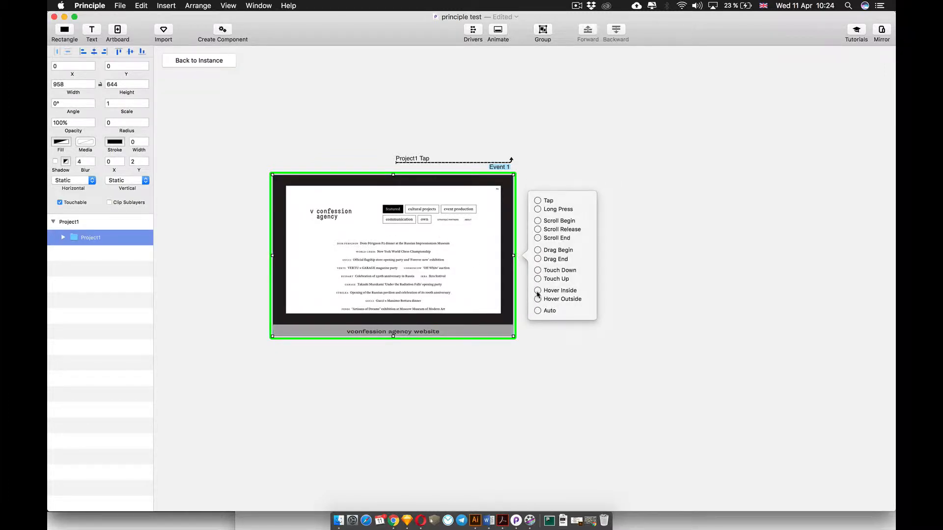
left_click(537, 292)
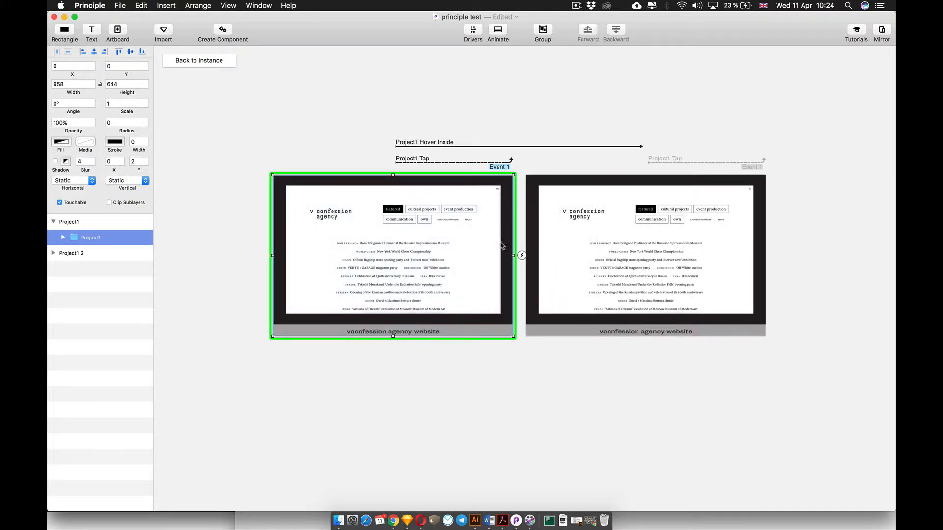
Step: On the duplicate artboard, move the "vconfession agency website" caption to X 53, in line with the screenshot's left edge
double_click(659, 335)
left_click_drag(669, 332, 602, 339)
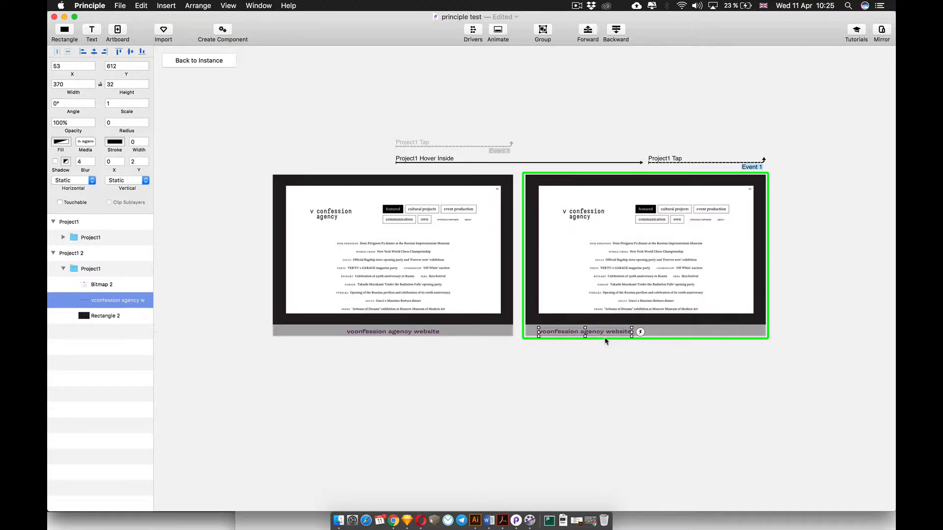
left_click(665, 296)
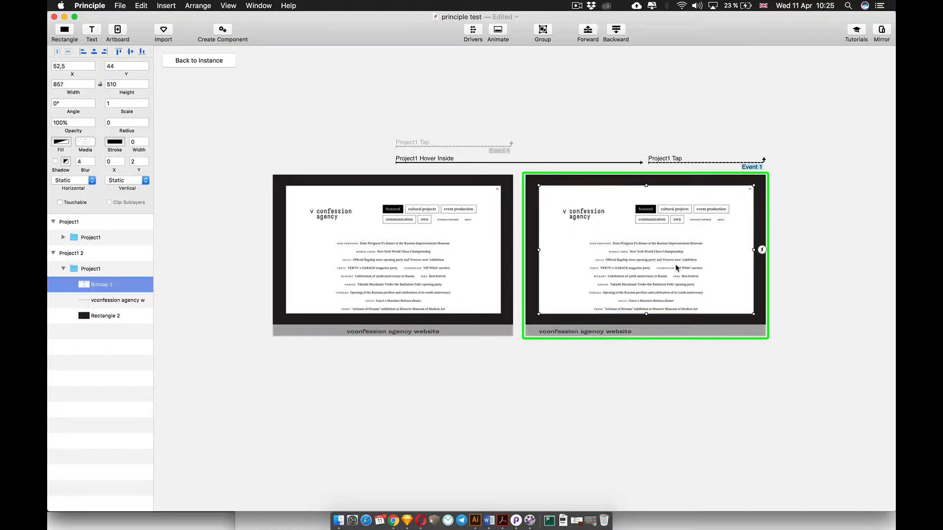
Step: Link the duplicate artboard's Project1 group back to the original artboard with a Hover Outside event and return to the instance
left_click(94, 268)
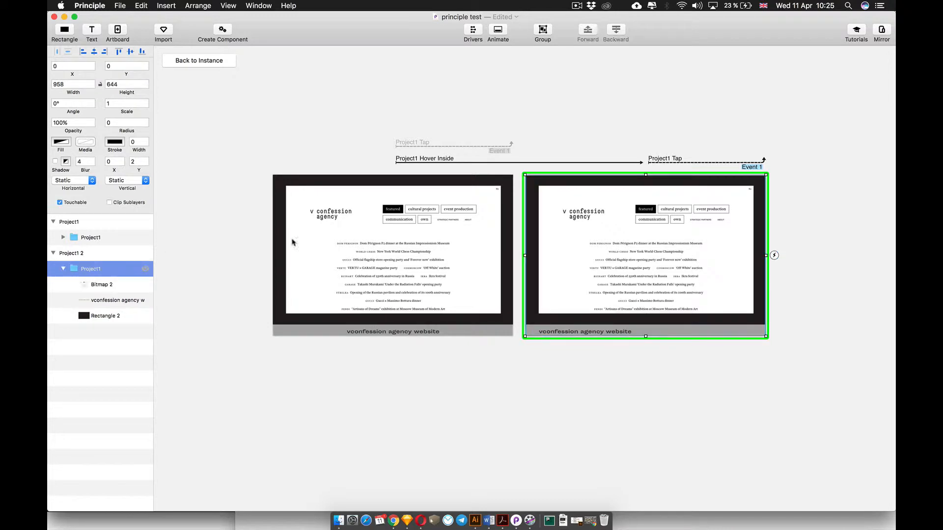
left_click(775, 261)
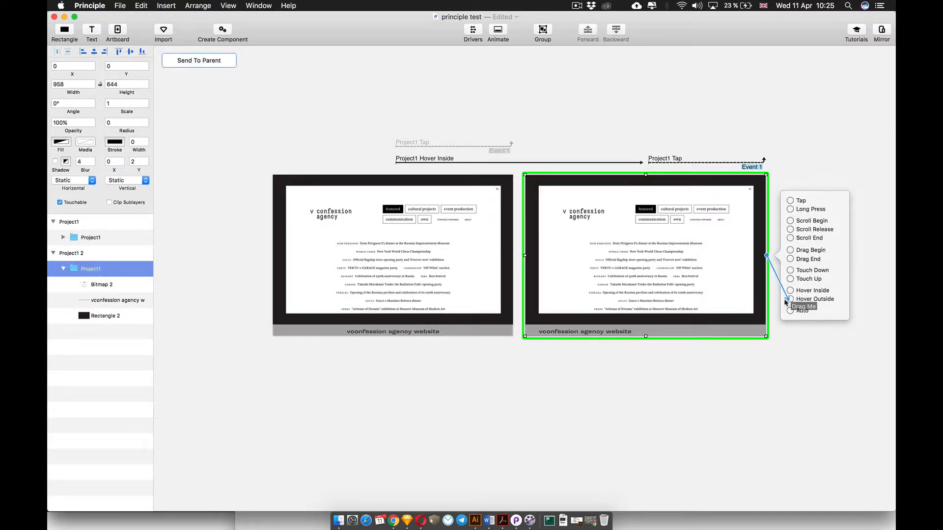
left_click_drag(786, 302, 417, 240)
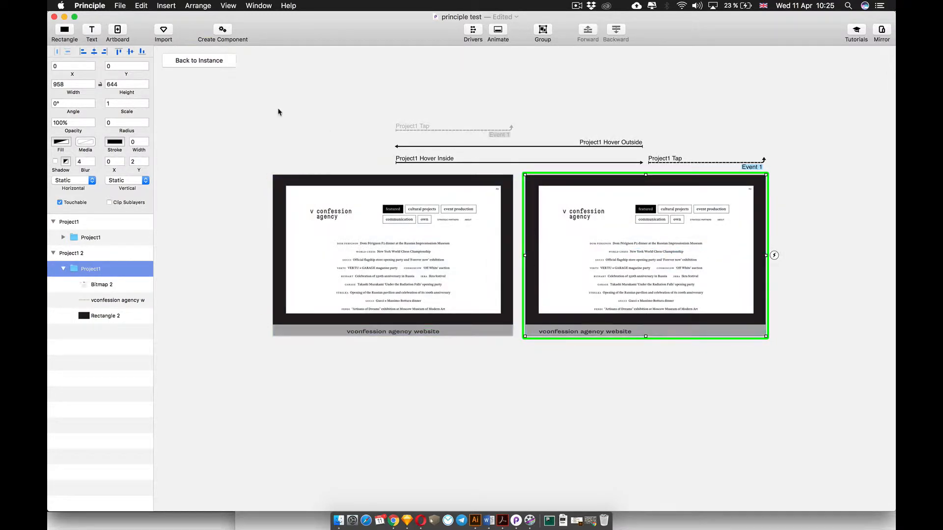
left_click(199, 60)
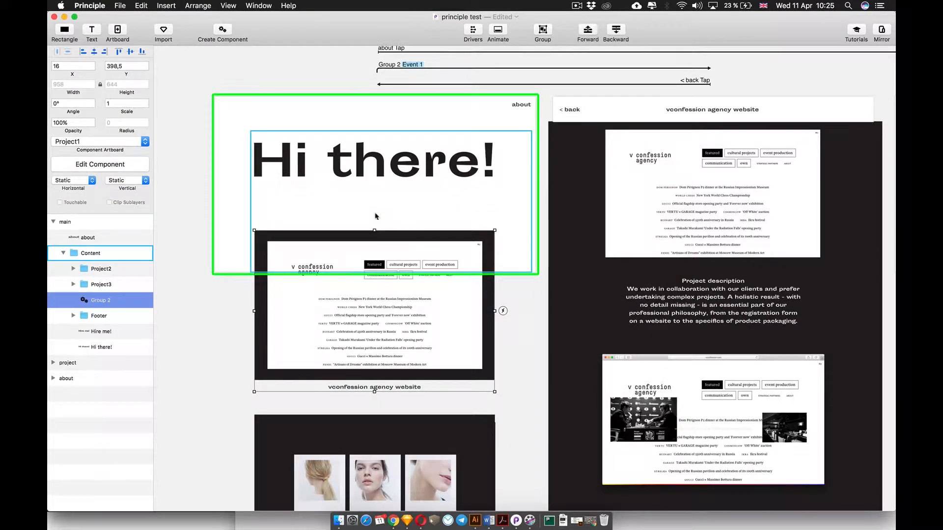
Step: Preview the prototype and test the caption's hover animation on the first project
key("super+grave")
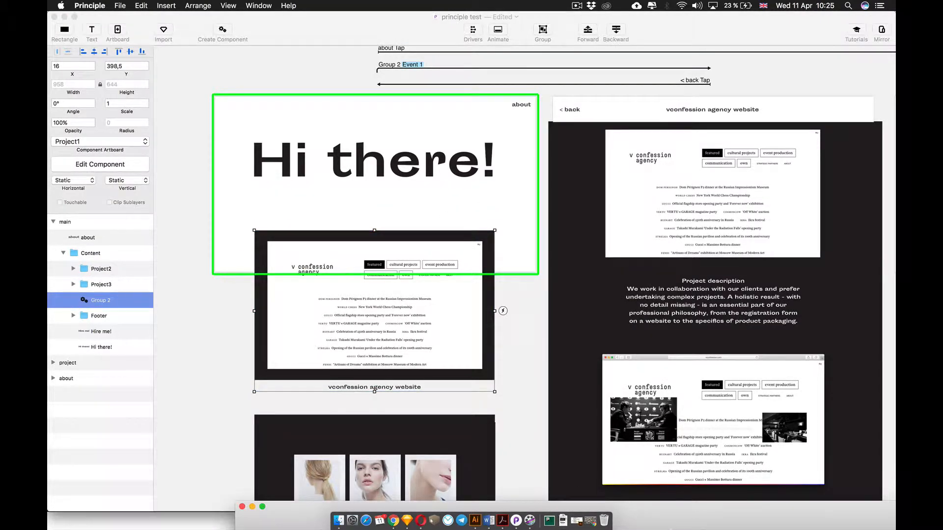
left_click_drag(669, 507, 496, 15)
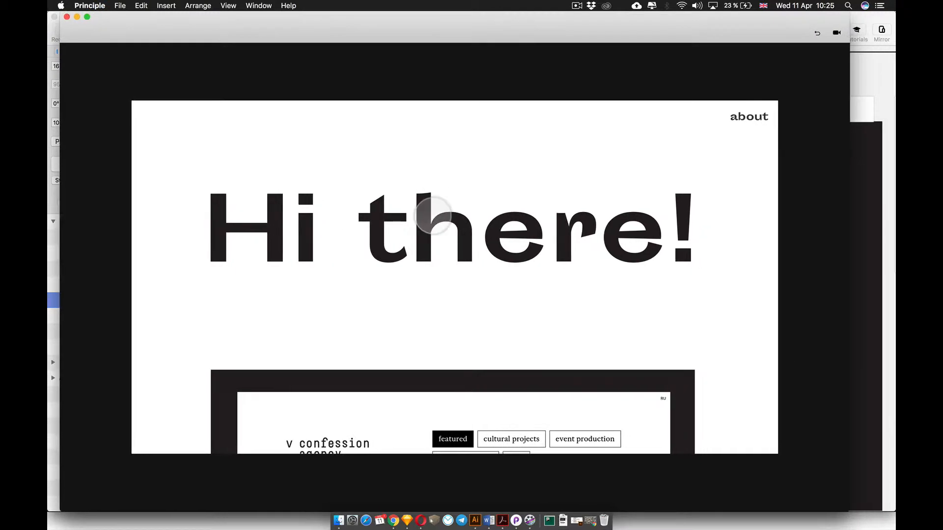
scroll(432, 215, "down", 10)
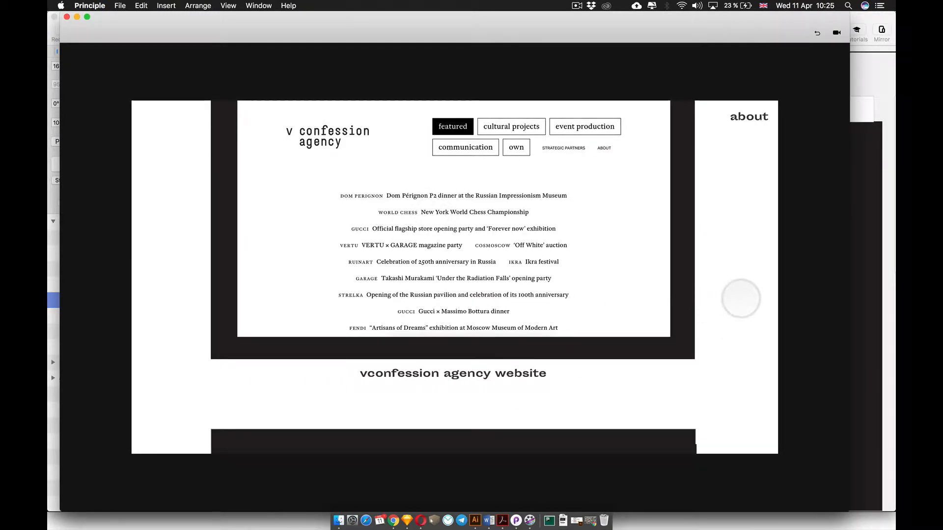
scroll(741, 298, "up", 2)
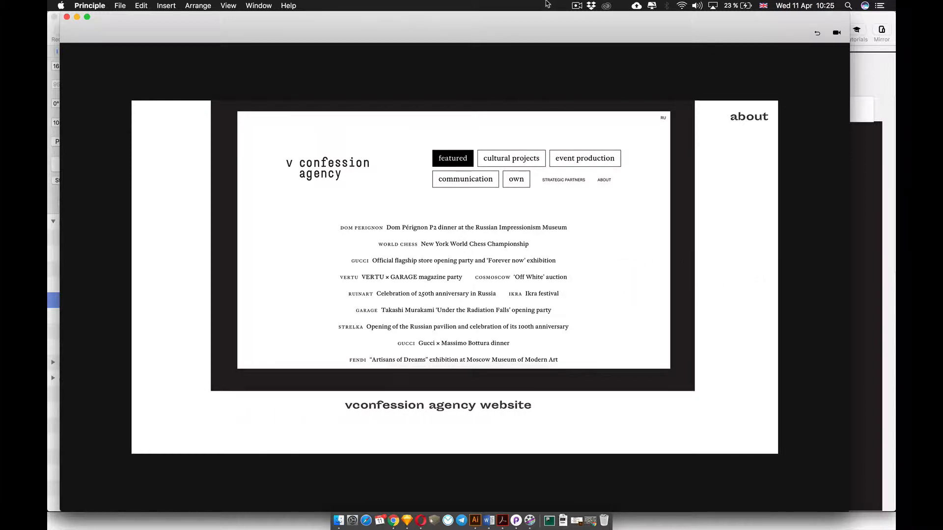
left_click_drag(466, 27, 516, 457)
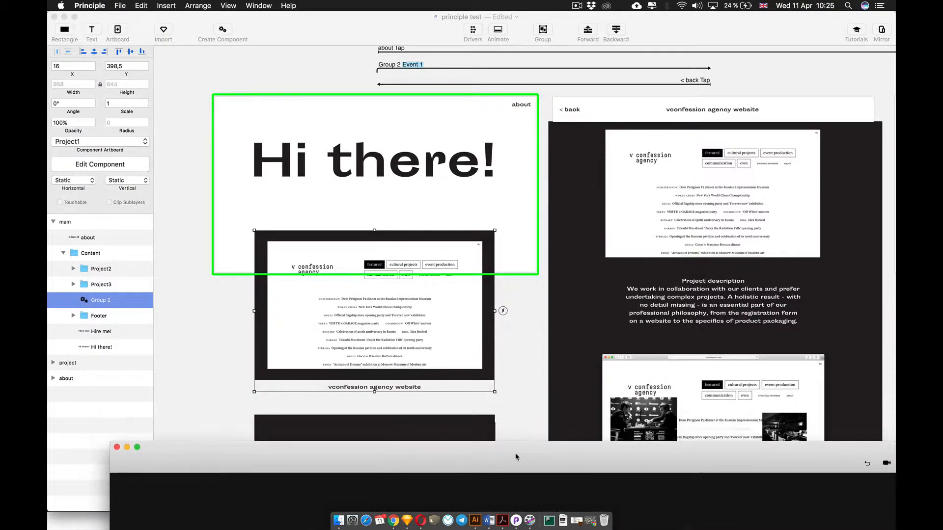
Step: In the component's Hover Inside transition, extend the caption's Center X animation to about 1 second and set its easing to Spring
left_click(128, 314)
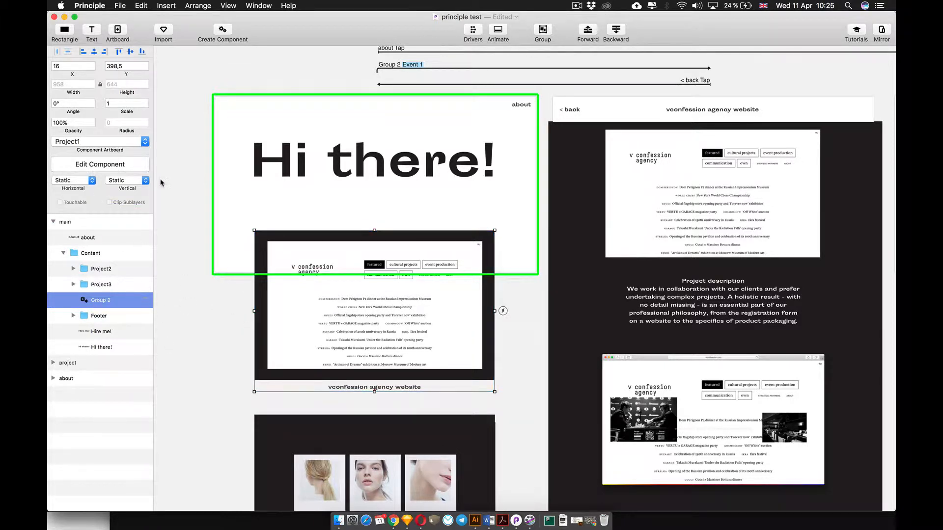
left_click(95, 165)
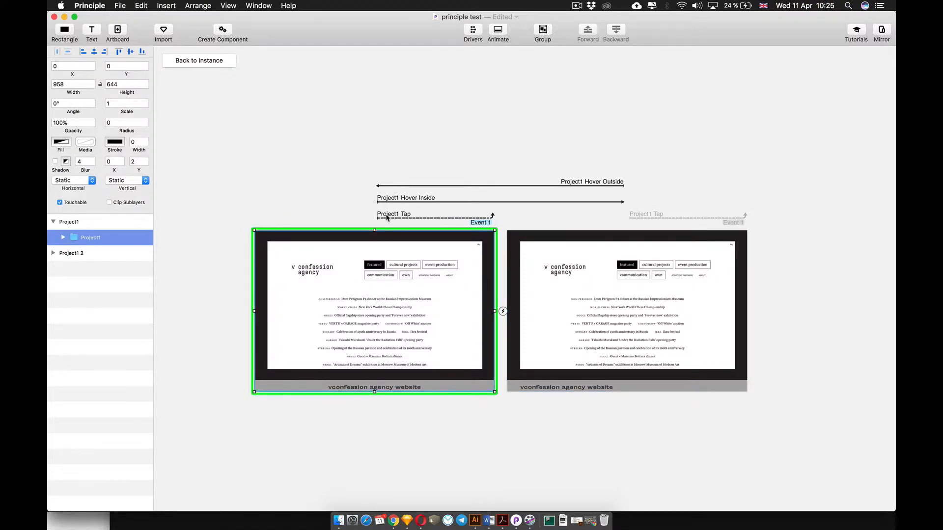
left_click(458, 202)
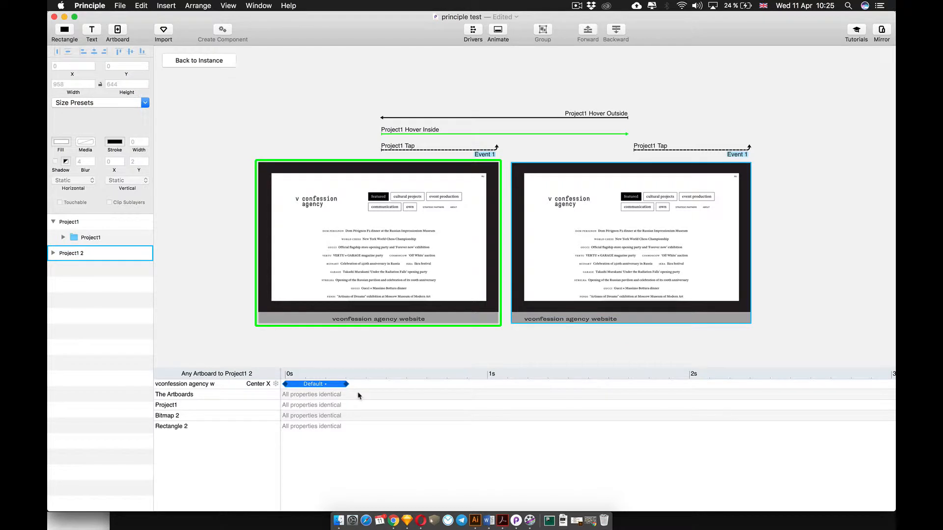
left_click_drag(346, 384, 490, 378)
left_click(392, 385)
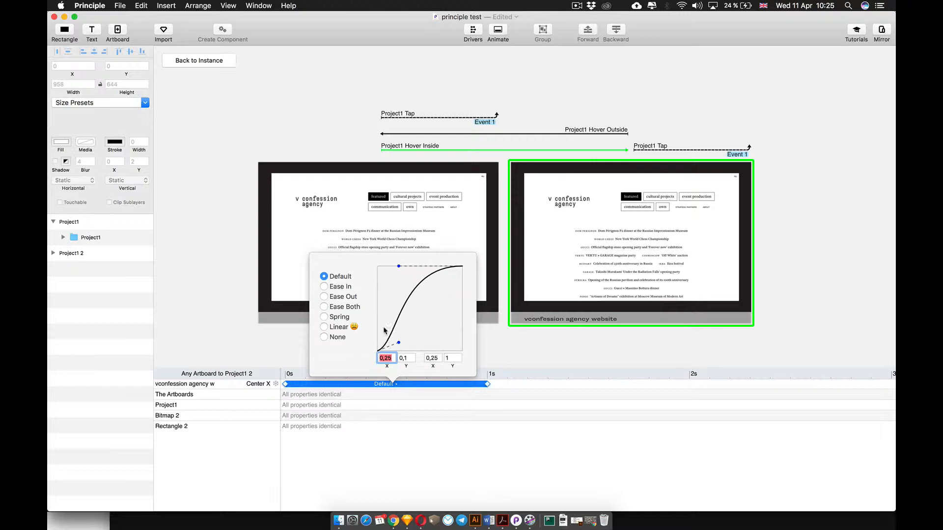
left_click(325, 317)
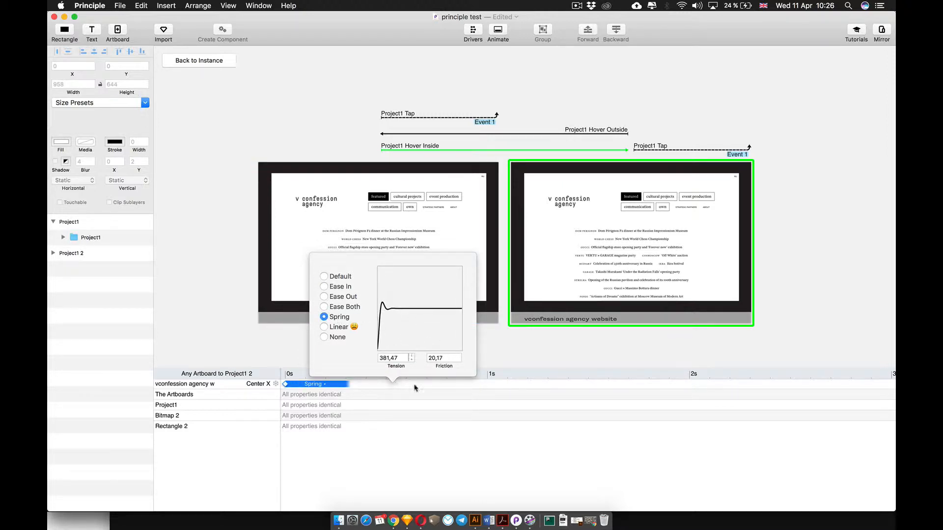
left_click(446, 437)
left_click(394, 290)
Step: Return to the instance and check the spring hover animation in the preview
left_click(192, 62)
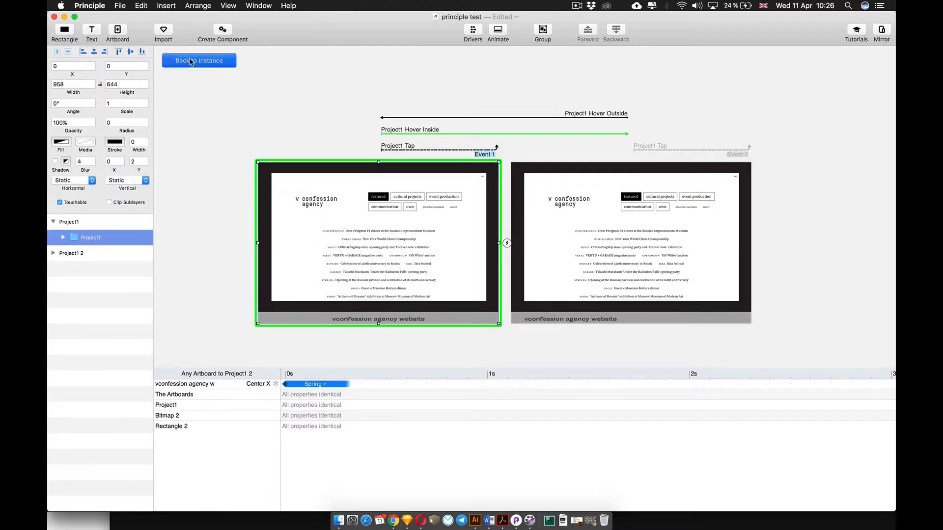
left_click(626, 522)
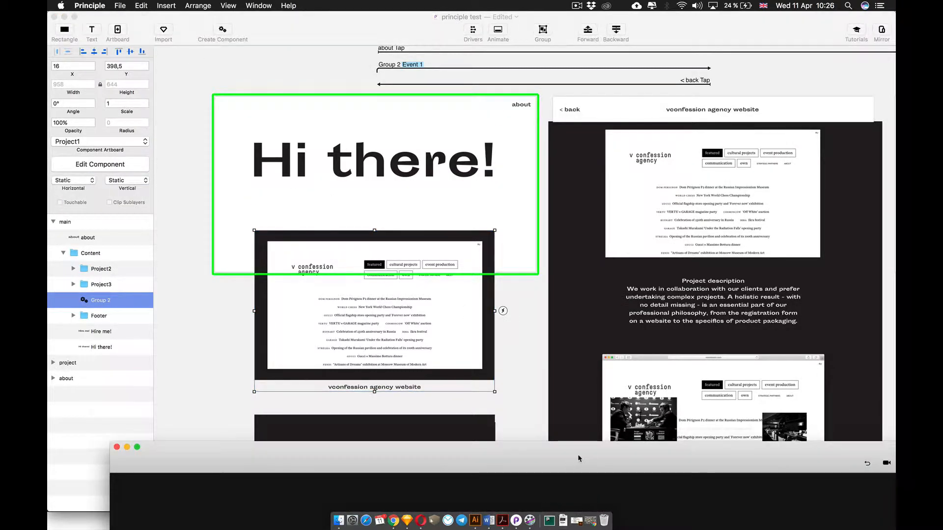
left_click_drag(579, 459, 528, 4)
scroll(677, 213, "down", 8)
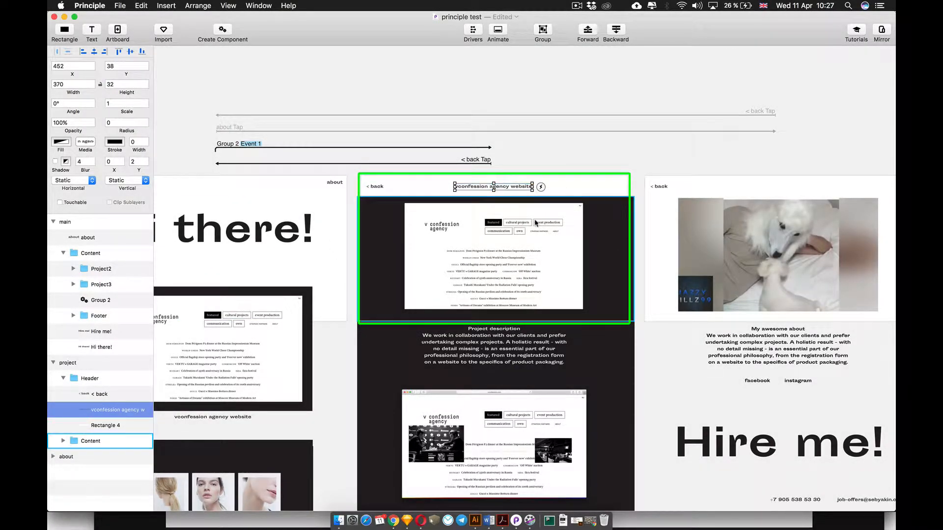
Step: Select the project artboard's Content group and scroll through the project page in the preview to check the fixed header
left_click(478, 257)
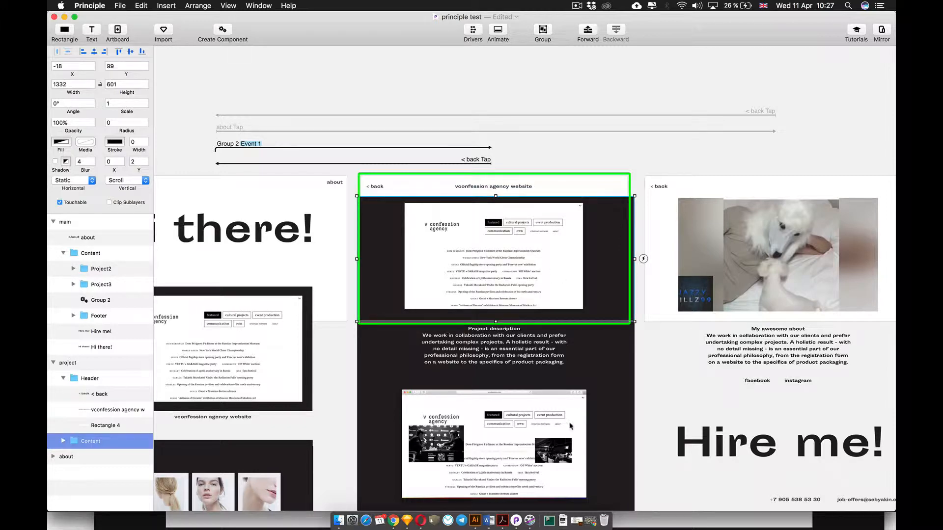
left_click_drag(562, 397, 519, 20)
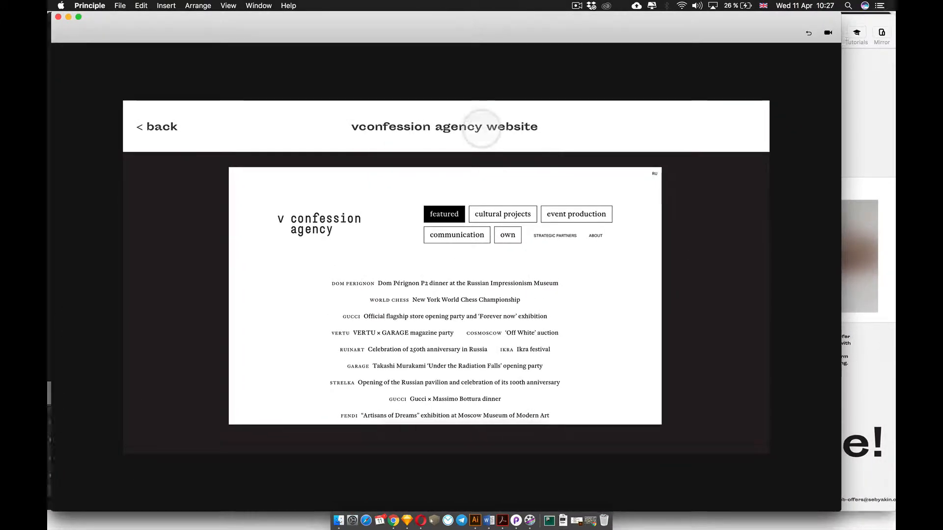
scroll(486, 196, "down", 10)
scroll(459, 293, "down", 5)
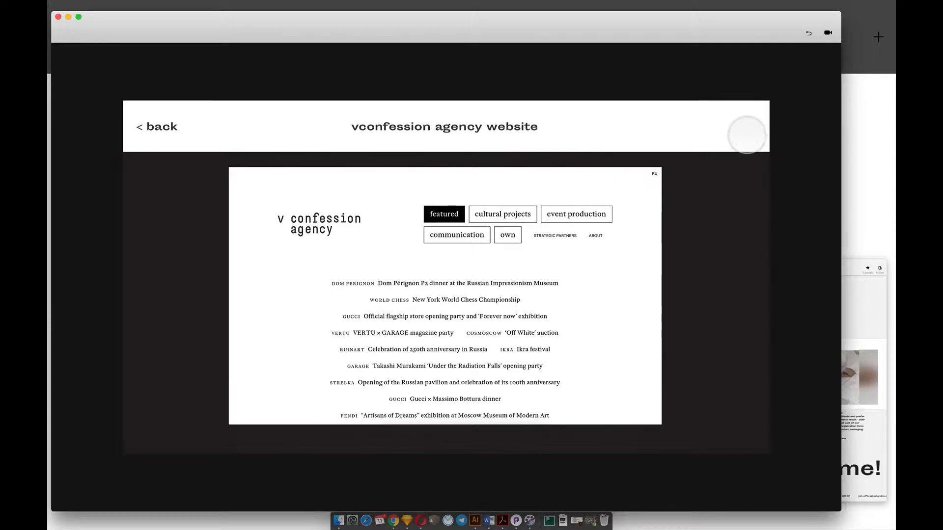
scroll(555, 295, "down", 3)
scroll(555, 295, "down", 15)
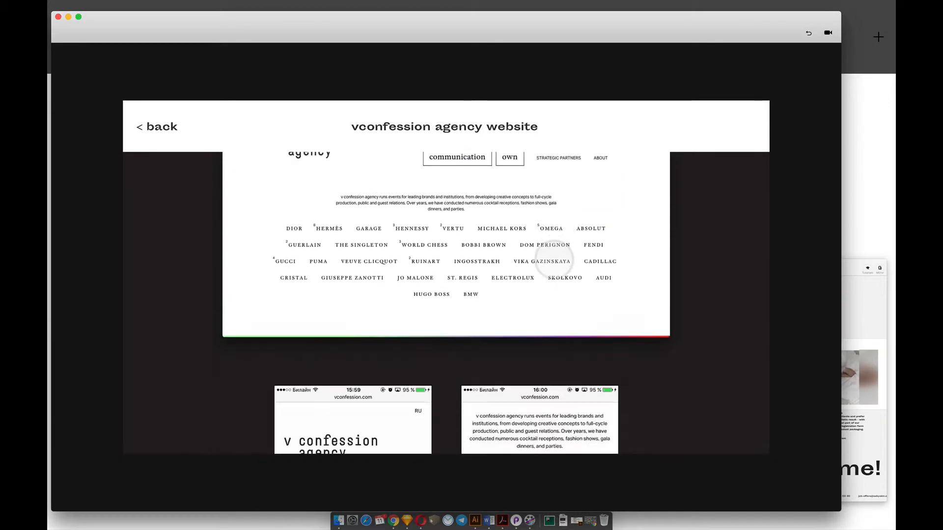
Step: Leave the preview and move the project artboard's header title next to the back link, to X 140
scroll(555, 259, "up", 20)
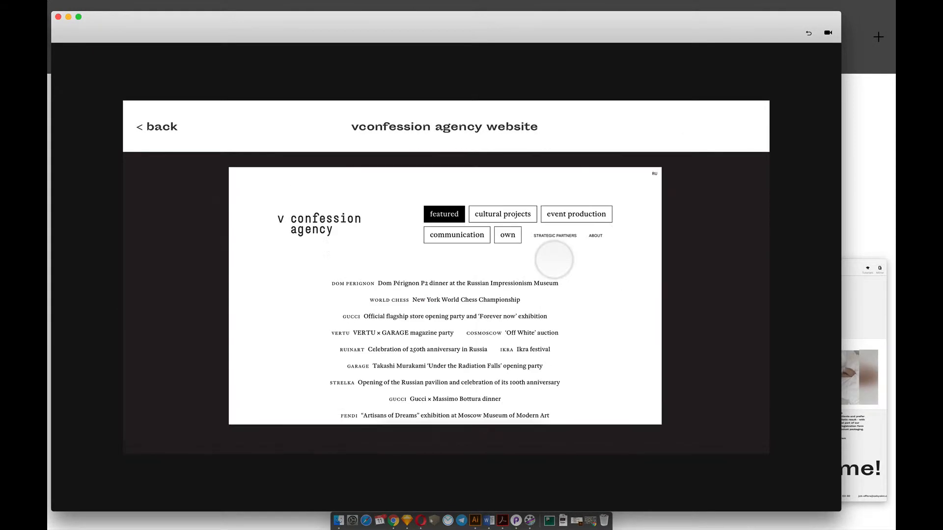
left_click(67, 18)
left_click(557, 429)
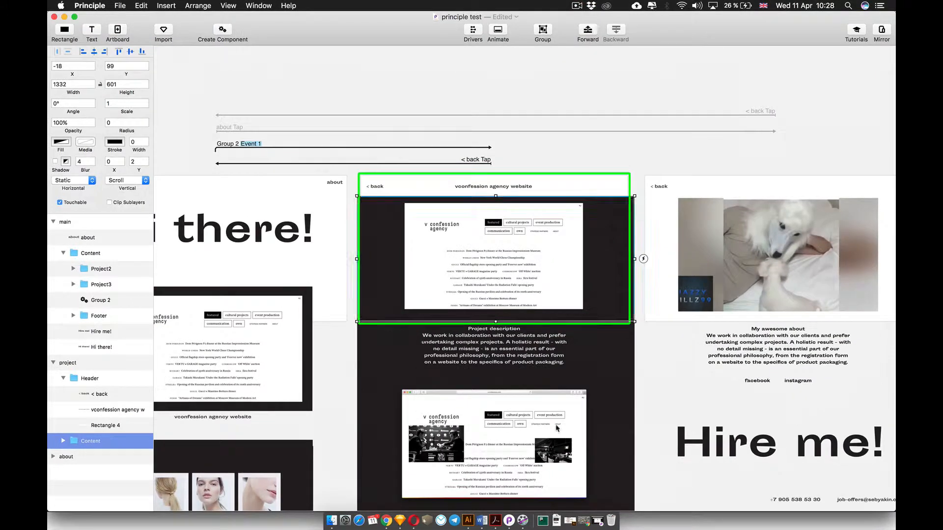
double_click(471, 187)
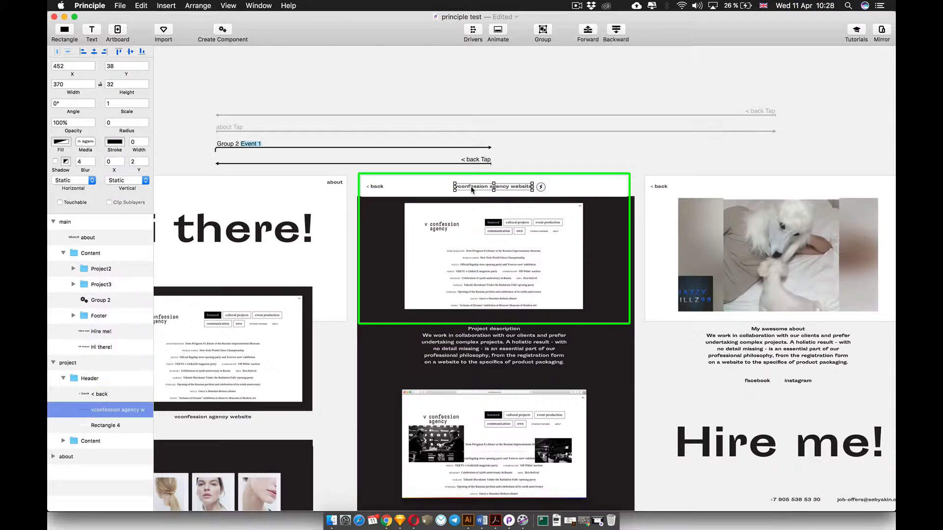
left_click_drag(515, 188, 468, 188)
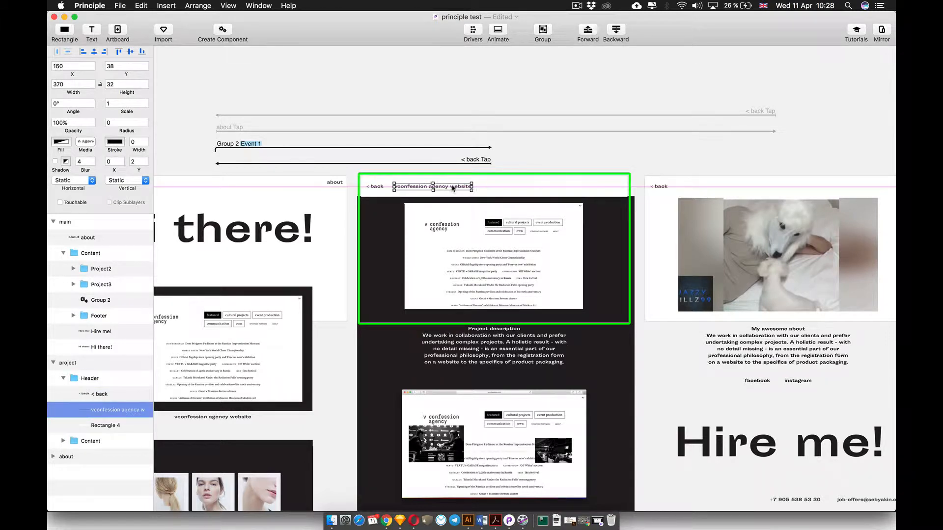
left_click(465, 93)
left_click(409, 190)
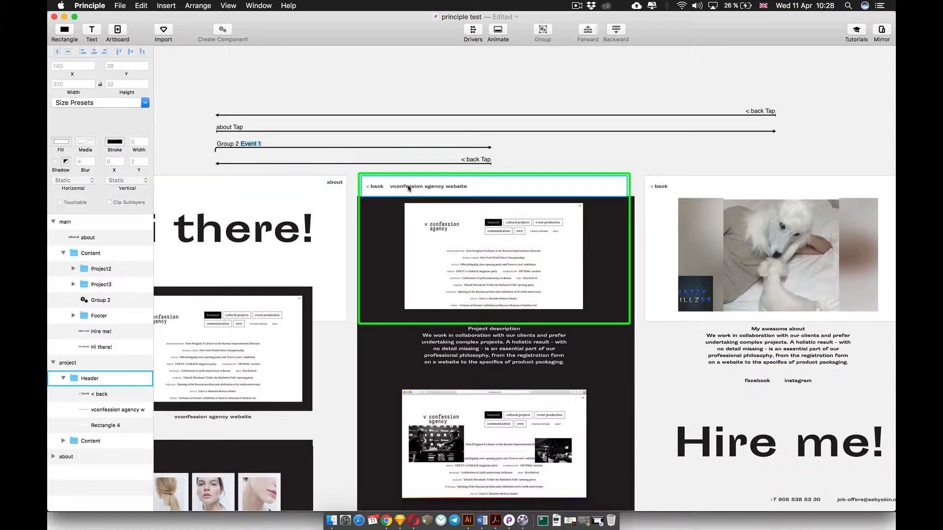
double_click(401, 189)
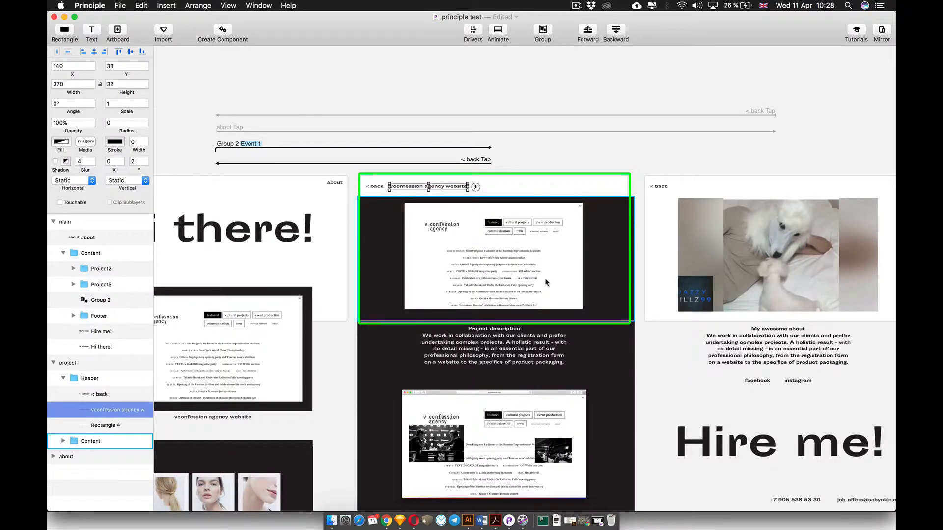
Step: Open the Drivers timeline for the project artboard's header title
scroll(552, 280, "down", 3)
scroll(552, 280, "right", 2)
scroll(371, 161, "up", 3)
scroll(372, 160, "right", 2)
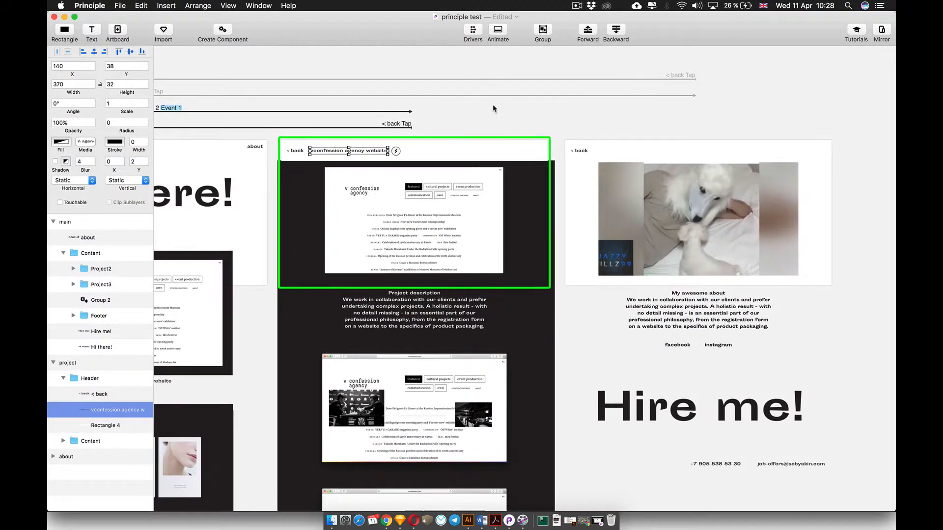
scroll(483, 49, "up", 5)
scroll(484, 49, "left", 1)
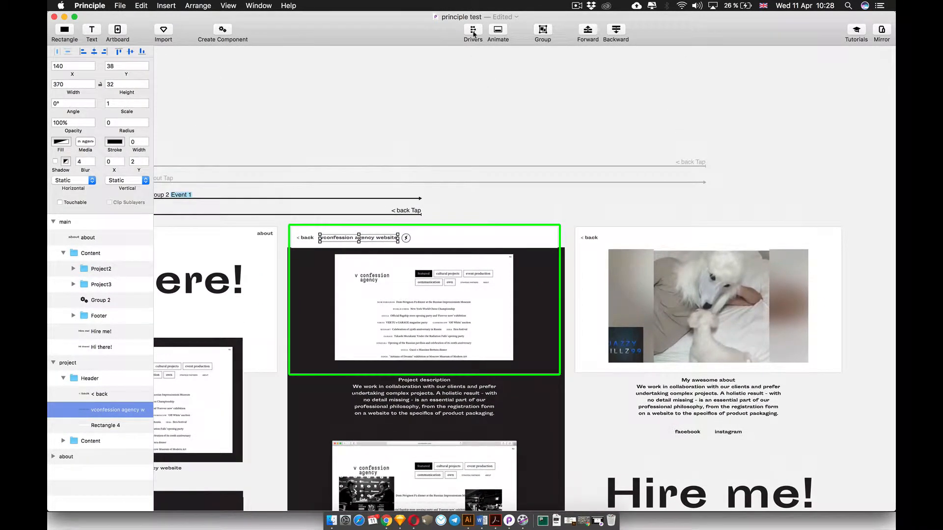
left_click(473, 31)
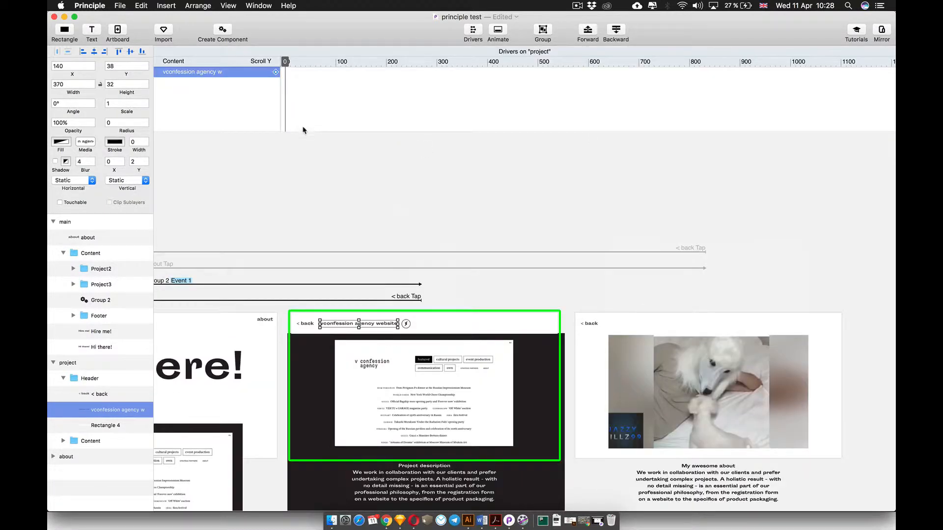
mouse_move(303, 132)
left_mouse_down()
mouse_move(301, 181)
mouse_move(312, 131)
left_mouse_up()
scroll(331, 144, "down", 5)
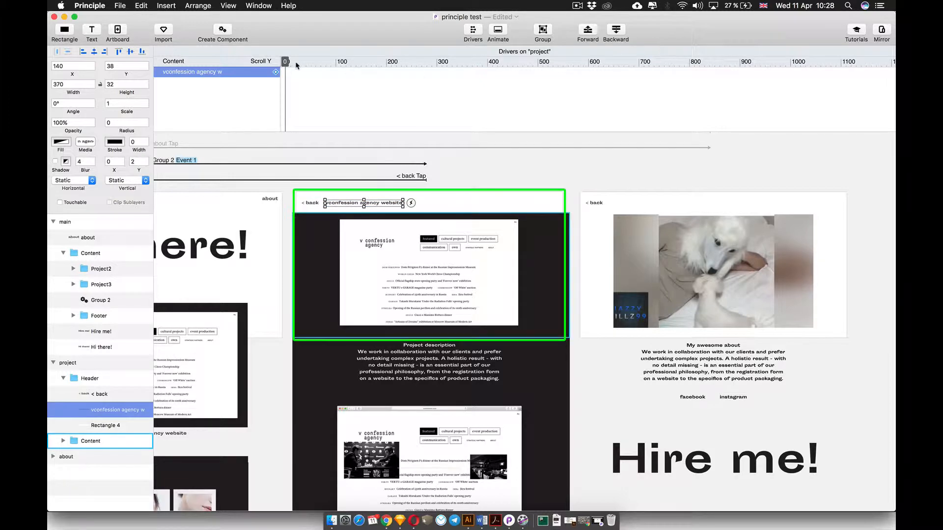
Step: Scrub the Content's Scroll Y timeline to examine how the project page scrolls, and return the playhead to 1
mouse_move(286, 62)
left_mouse_down()
mouse_move(785, 62)
mouse_move(285, 68)
left_mouse_up()
left_click(364, 203)
left_click_drag(286, 63, 844, 95)
scroll(844, 95, "down", 5)
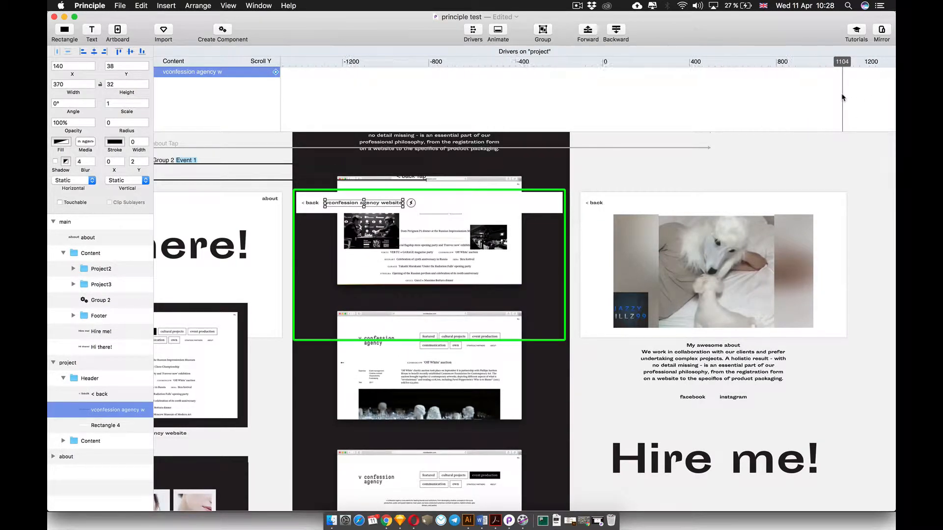
scroll(843, 96, "right", 5)
left_click_drag(592, 68, 750, 67)
scroll(752, 84, "down", 10)
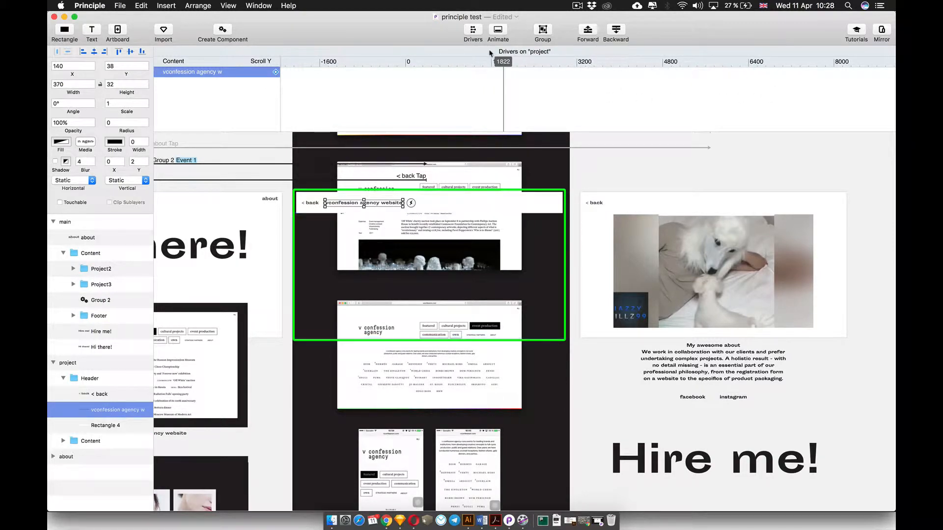
left_click(698, 91)
left_click_drag(686, 86, 408, 71)
Step: Select the project header title and add a Center X driver to it at Scroll Y 1
left_click(494, 185)
left_click(364, 205)
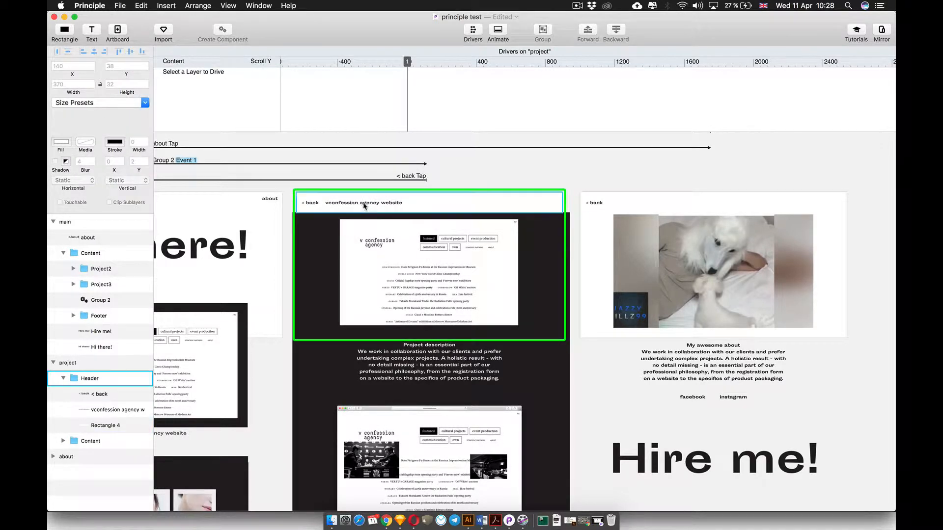
left_click(358, 207)
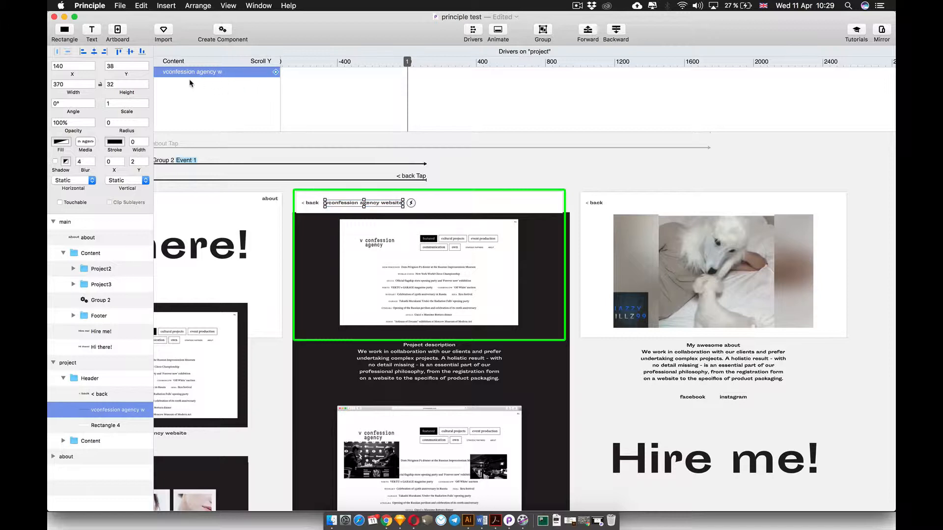
left_click(275, 72)
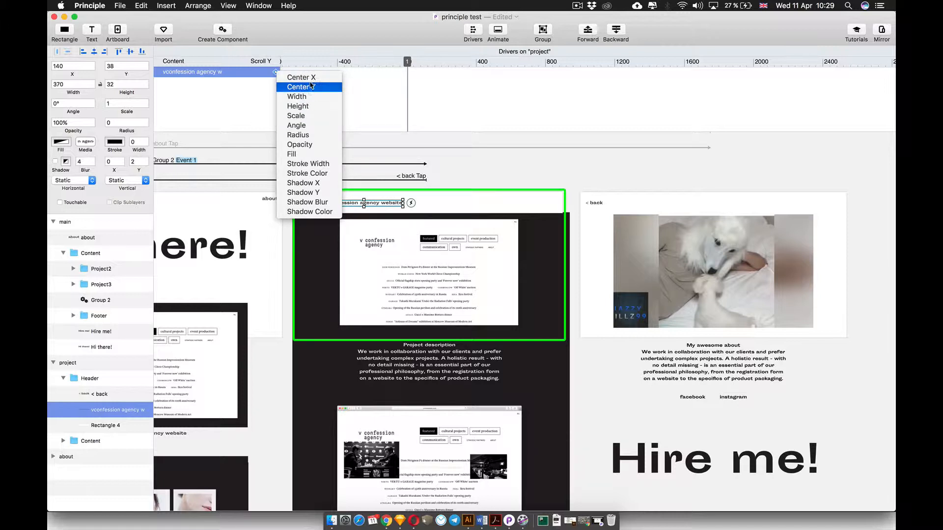
left_click(301, 77)
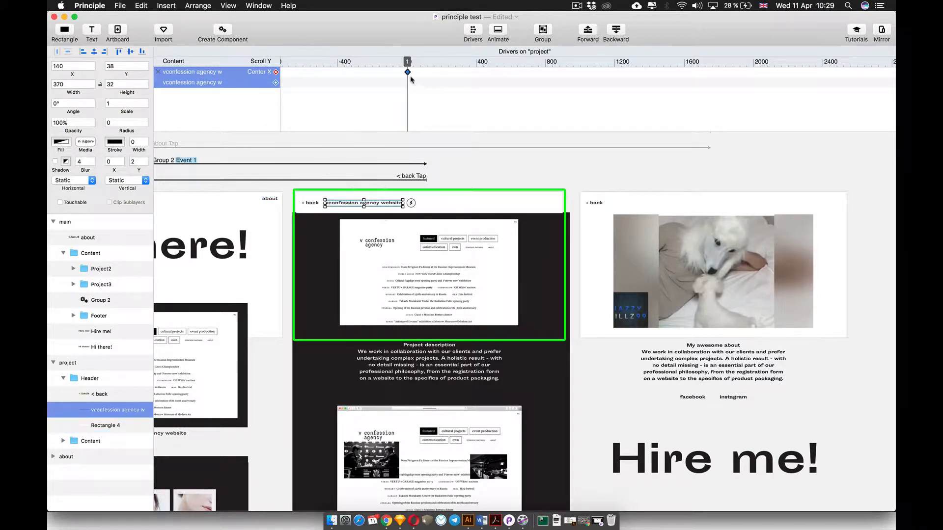
Step: Set the Scroll Y playhead to 4292 at the page's end and move the header title across the header to X 870
scroll(411, 65, "down", 8)
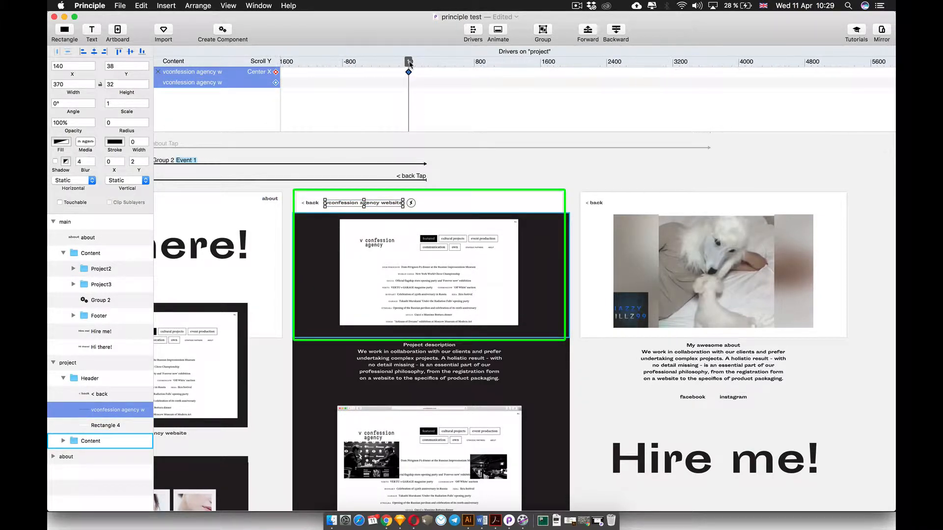
scroll(421, 90, "right", 3)
scroll(420, 90, "down", 2)
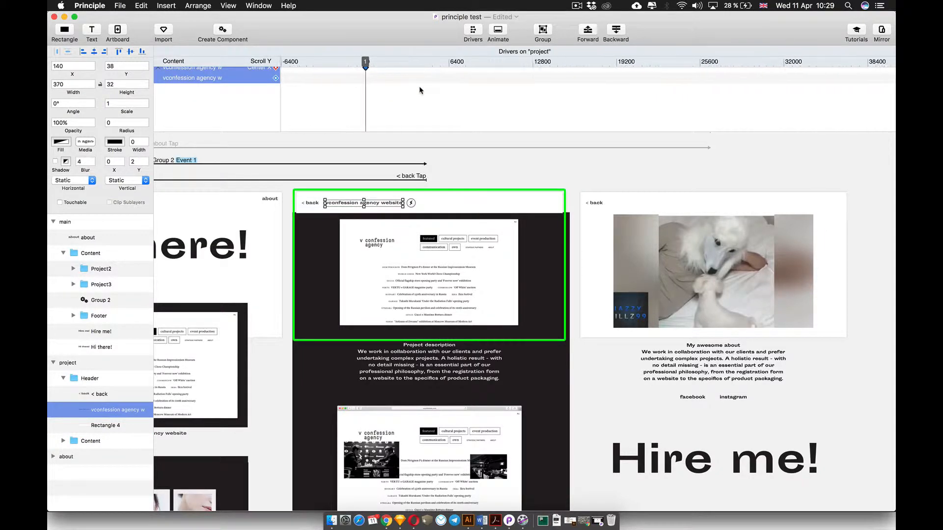
left_click_drag(372, 70, 421, 71)
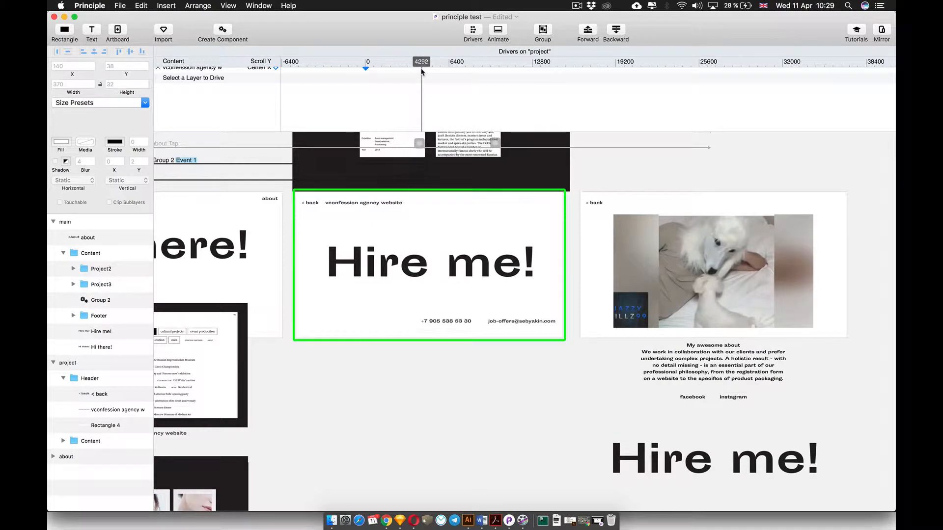
left_click(383, 208)
left_click_drag(382, 208, 535, 208)
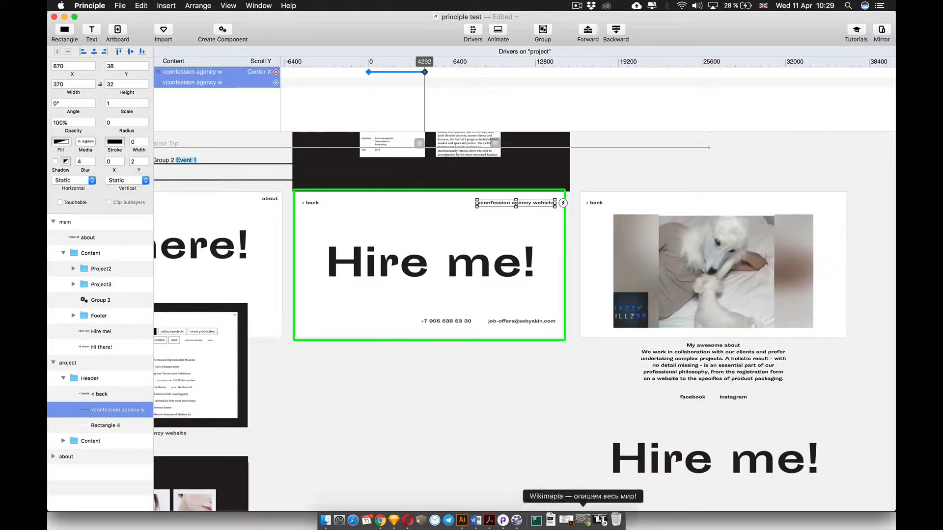
Step: Scroll the project page down and up in the preview to check the header title's movement
left_click(597, 520)
scroll(358, 226, "up", 20)
scroll(356, 225, "down", 15)
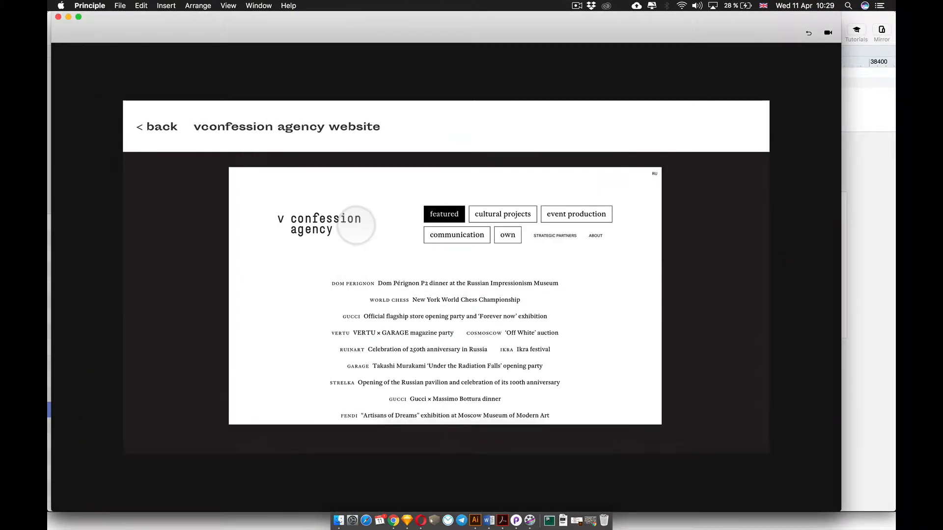
scroll(358, 204, "down", 10)
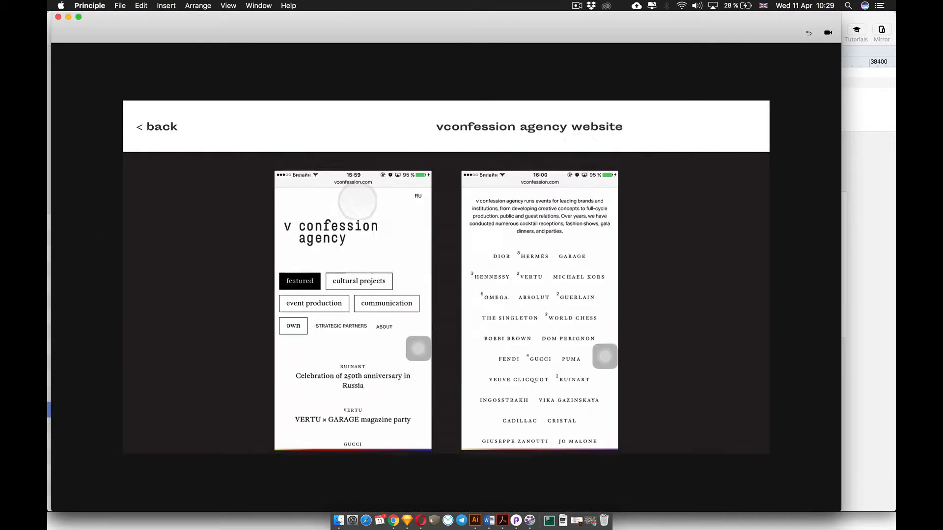
scroll(678, 256, "down", 10)
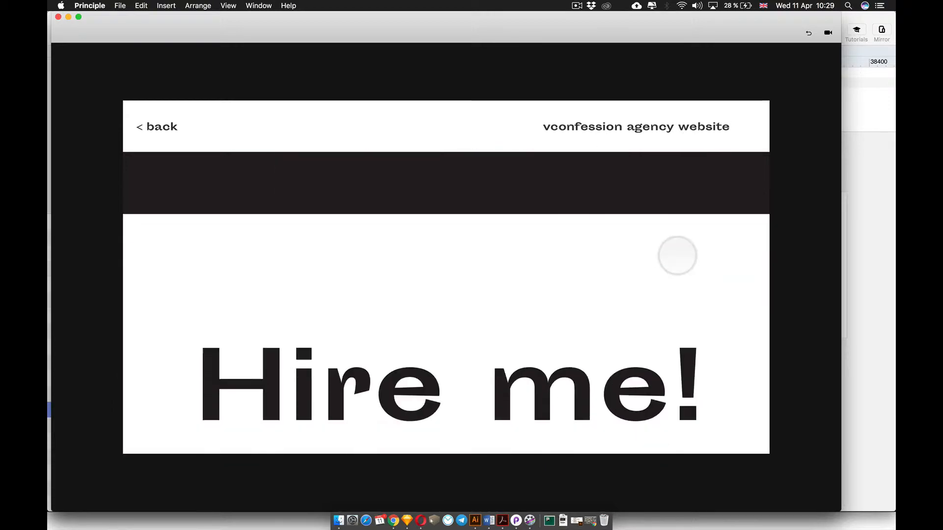
scroll(677, 255, "up", 15)
scroll(677, 255, "up", 5)
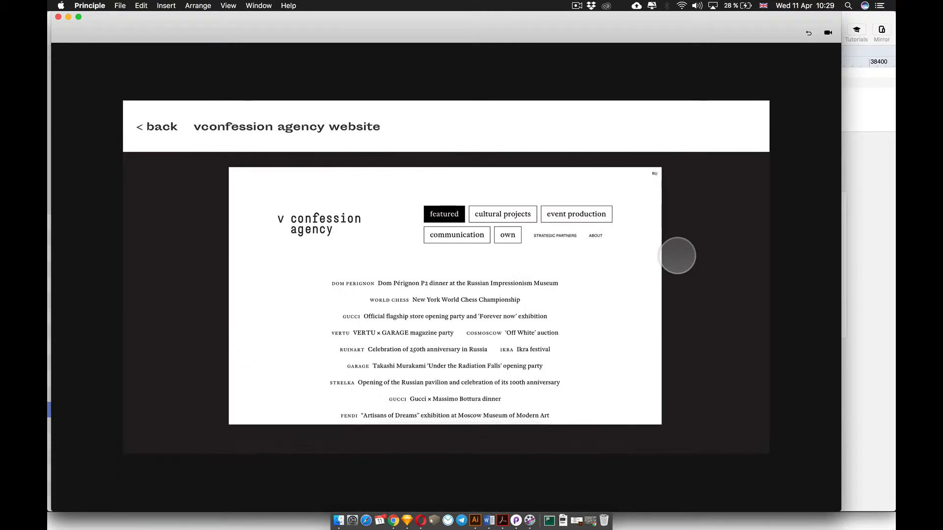
Step: Go back to the main page in the preview, reopen the first project and recheck the scroll-driven header title
left_click(167, 126)
scroll(604, 239, "down", 10)
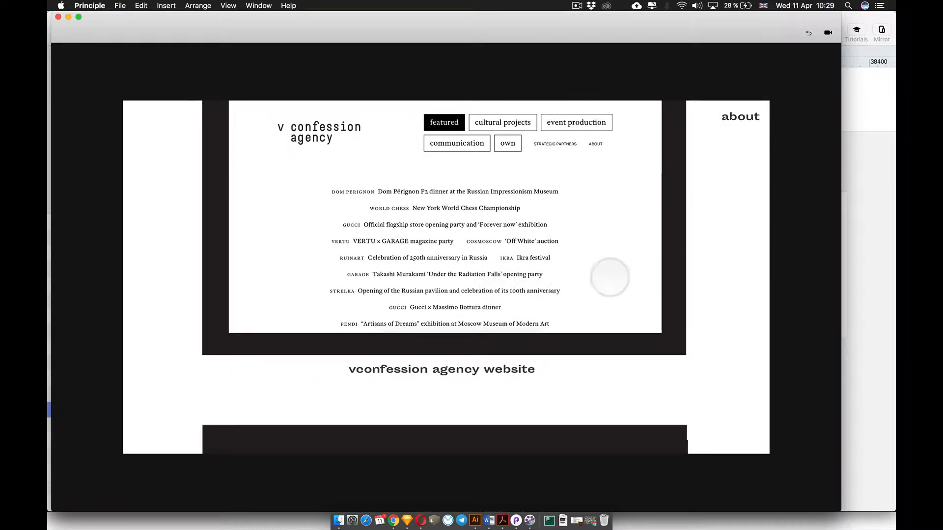
scroll(577, 275, "up", 6)
scroll(577, 276, "down", 3)
left_click(546, 286)
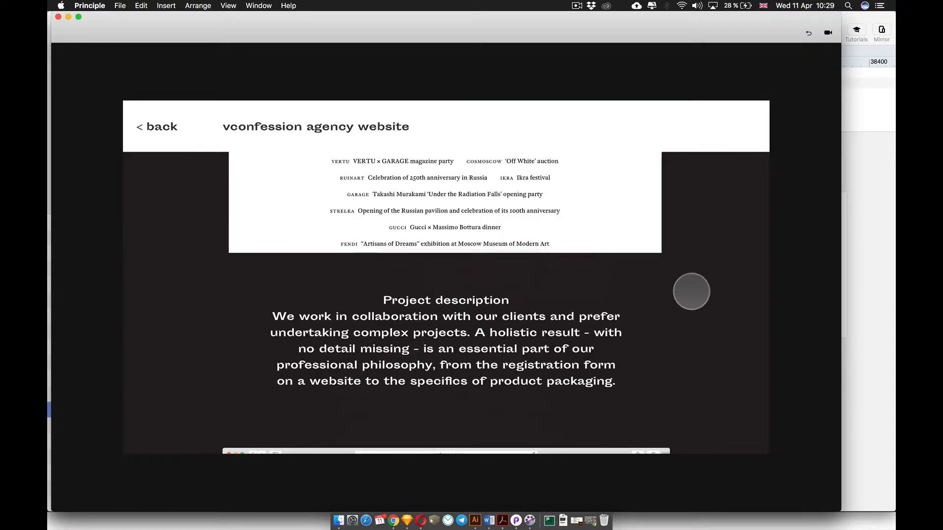
scroll(691, 292, "up", 4)
scroll(692, 292, "down", 15)
scroll(692, 292, "down", 10)
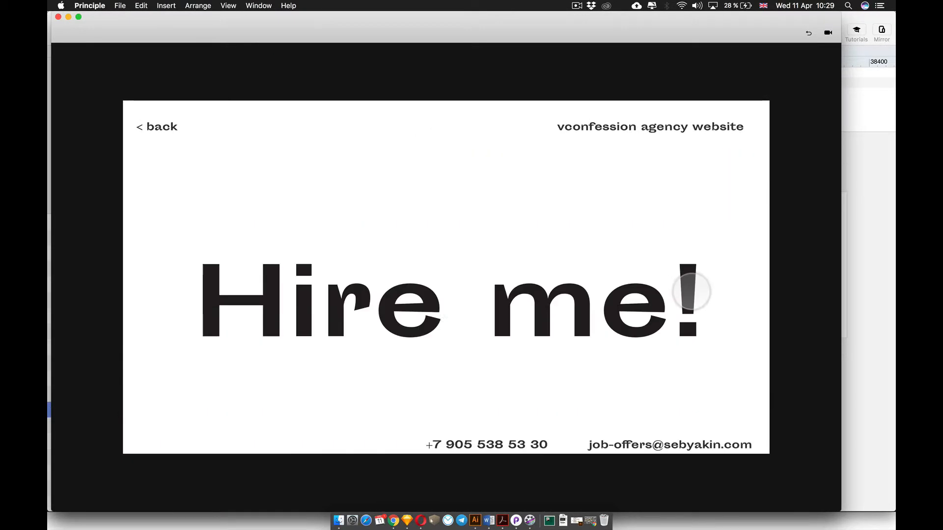
scroll(689, 290, "up", 15)
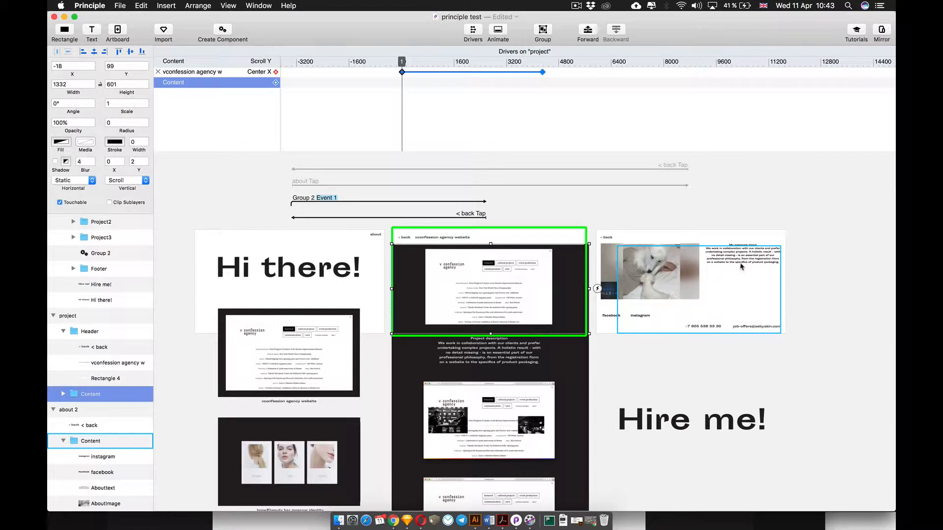
Step: Inspect the about artboard's layout, and check the about page in the preview by opening it from the main page
scroll(742, 266, "up", 3)
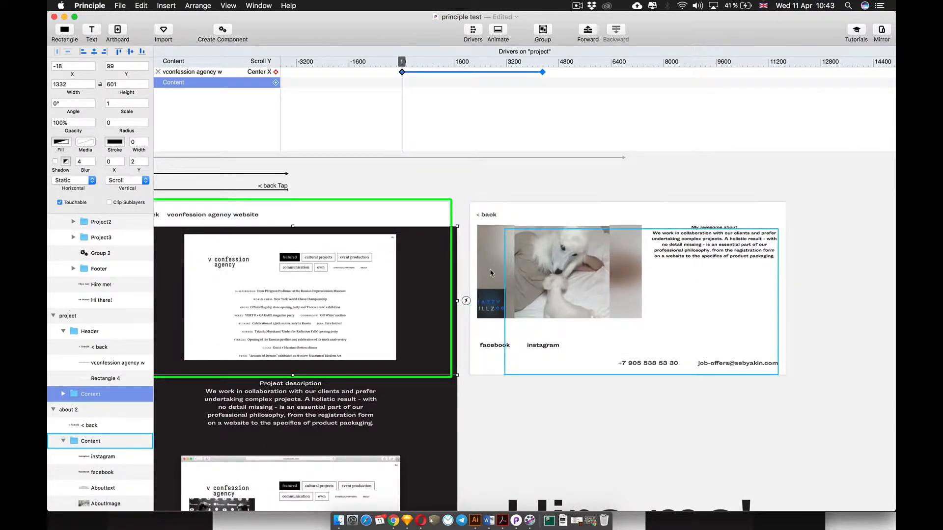
scroll(526, 296, "left", 3)
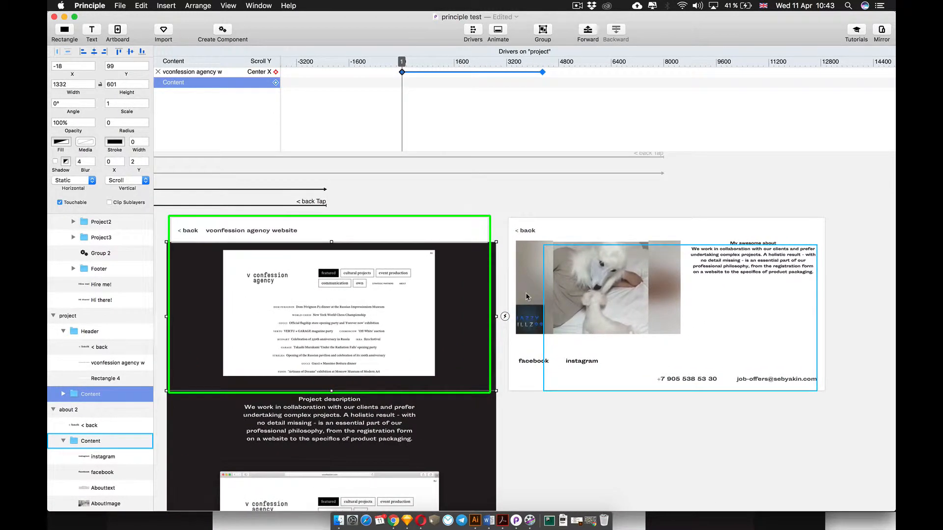
scroll(527, 297, "down", 1)
scroll(591, 240, "right", 3)
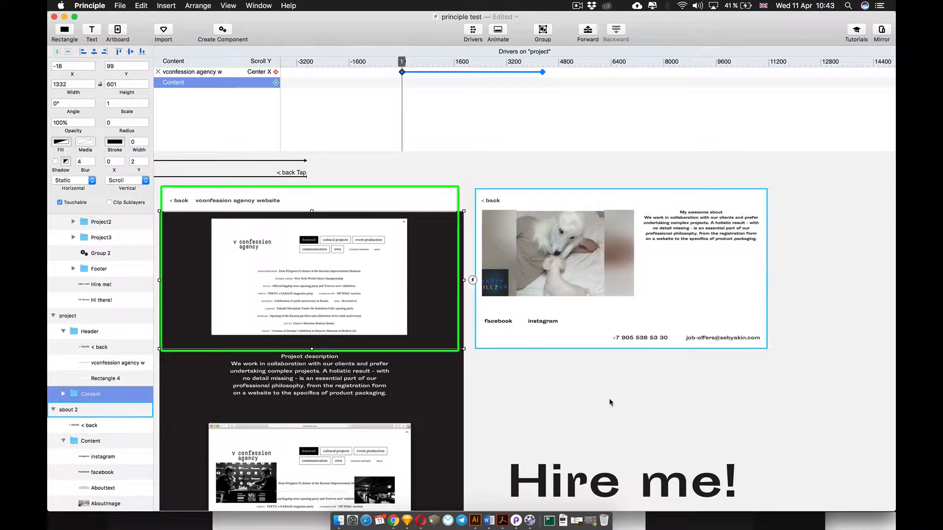
left_click(743, 526)
left_click_drag(603, 340, 611, 27)
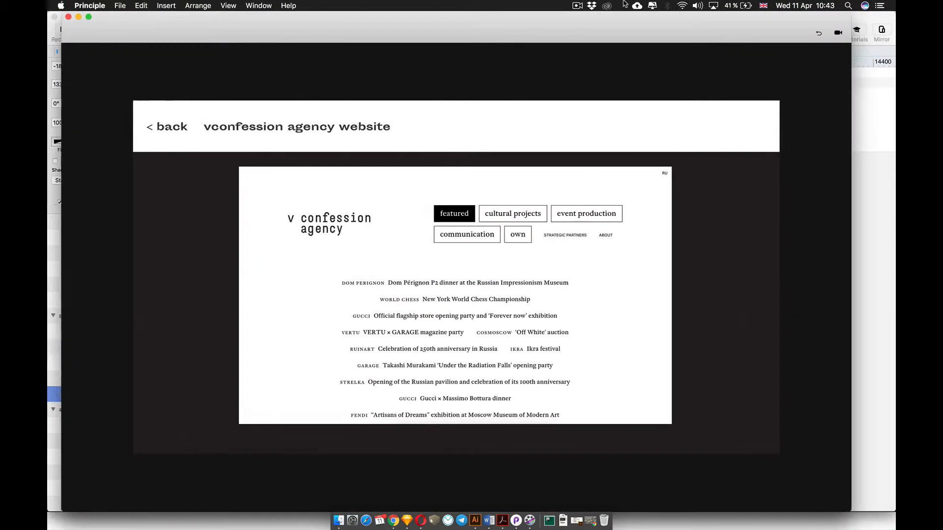
left_click(169, 126)
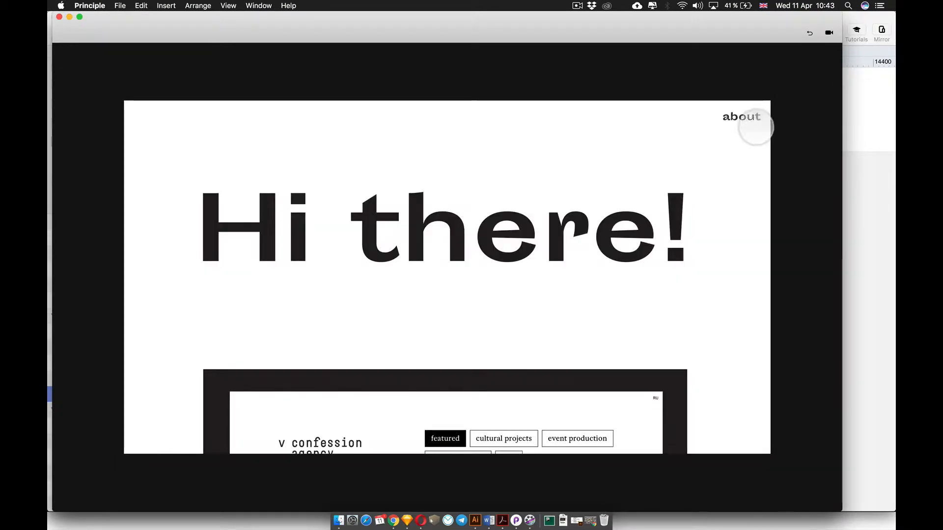
left_click(744, 118)
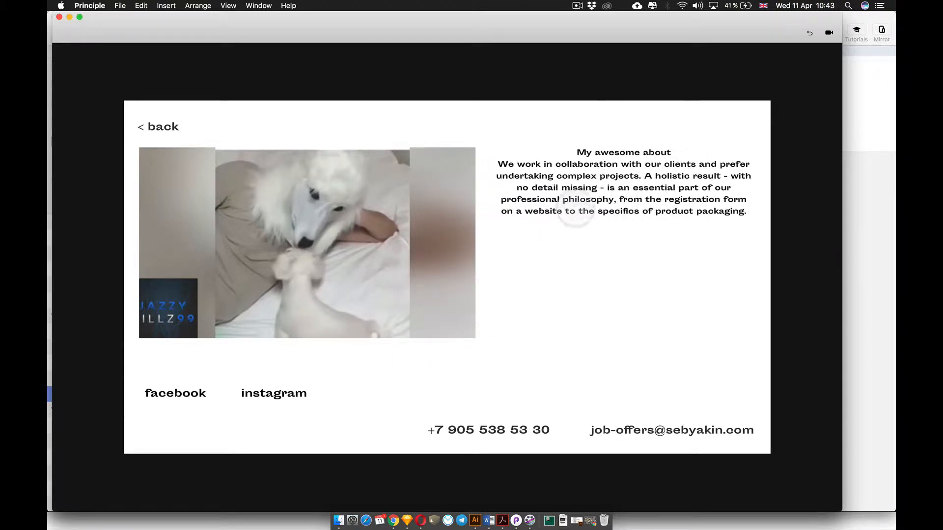
left_click(69, 16)
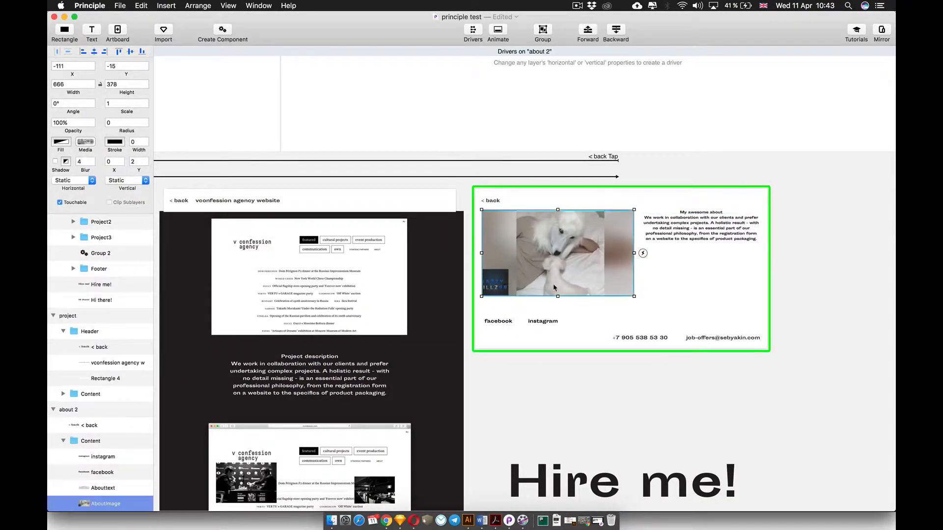
Step: Set the AboutImage layer's horizontal and vertical behaviour to Drag, and shift the image to X -100
scroll(68, 462, "down", 3)
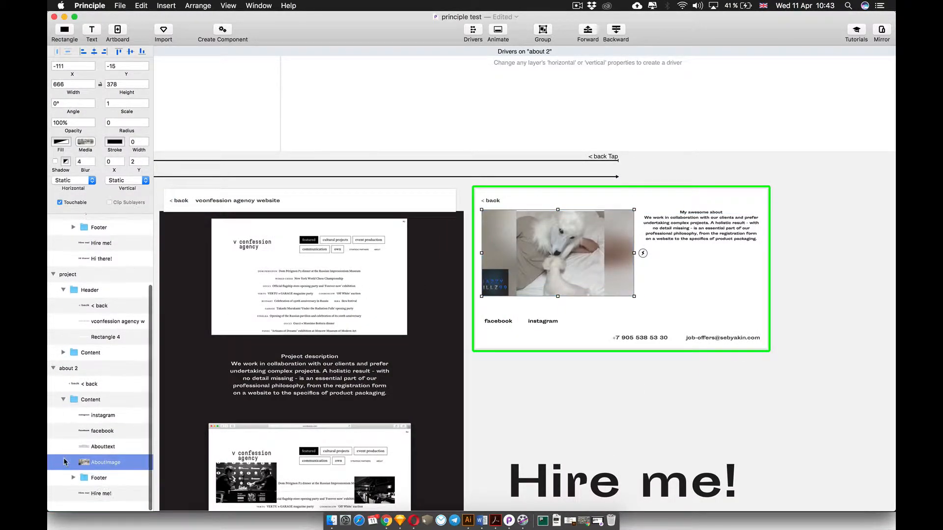
left_click(71, 181)
left_click(68, 189)
left_click(128, 181)
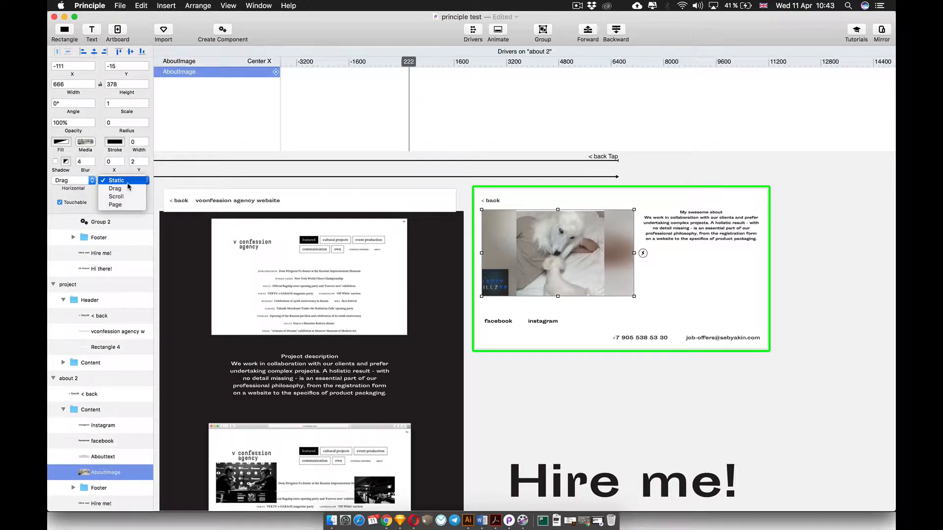
left_click(118, 188)
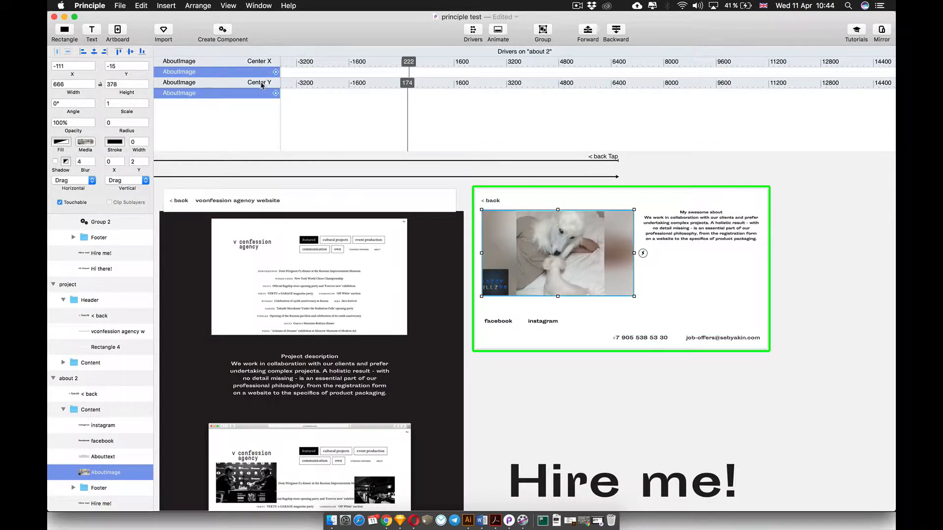
mouse_move(551, 229)
left_mouse_down()
mouse_move(612, 230)
mouse_move(595, 231)
mouse_move(627, 240)
mouse_move(542, 221)
mouse_move(682, 227)
mouse_move(590, 252)
mouse_move(554, 228)
left_mouse_up()
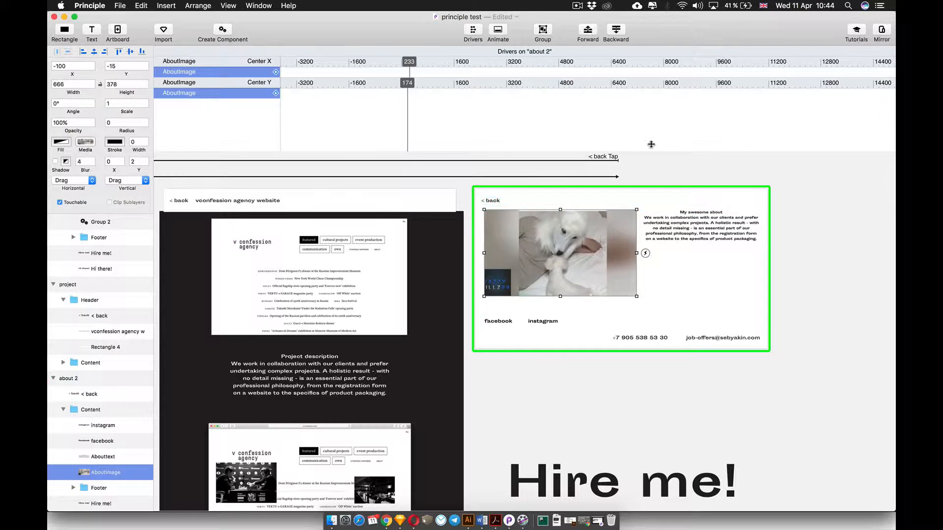
Step: Check the about page with its draggable image in the preview, and return to the editor
left_click(598, 520)
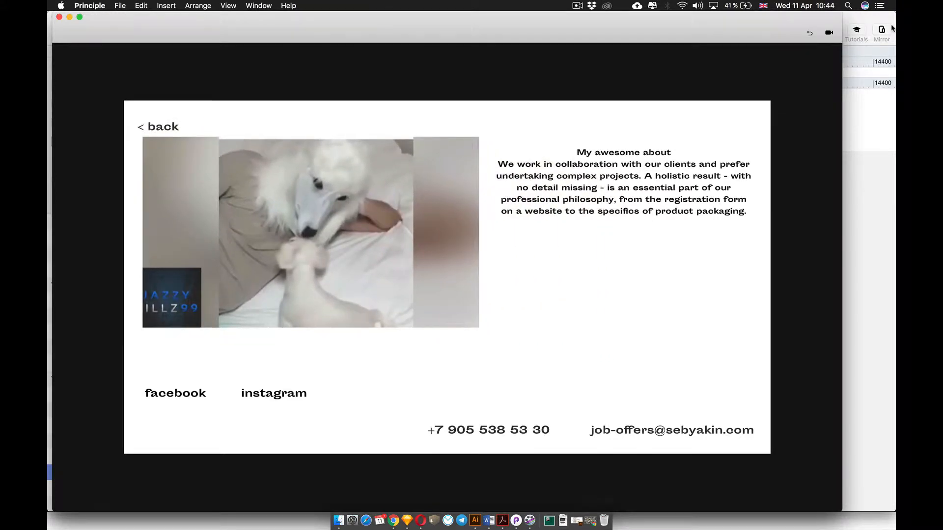
left_click_drag(724, 29, 706, 415)
left_click(685, 222)
left_click(610, 255)
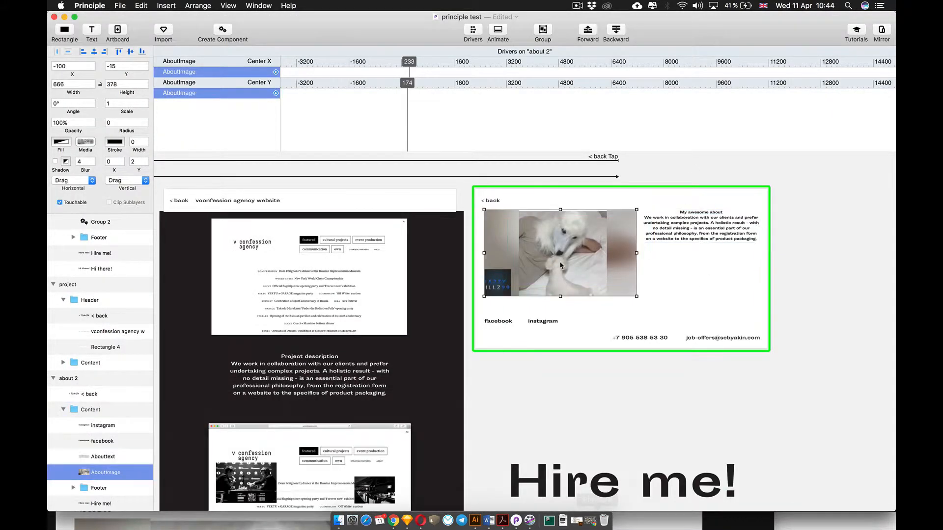
Step: Add an Angle driver for the Abouttext layer on the AboutImage's Center X
scroll(624, 266, "right", 4)
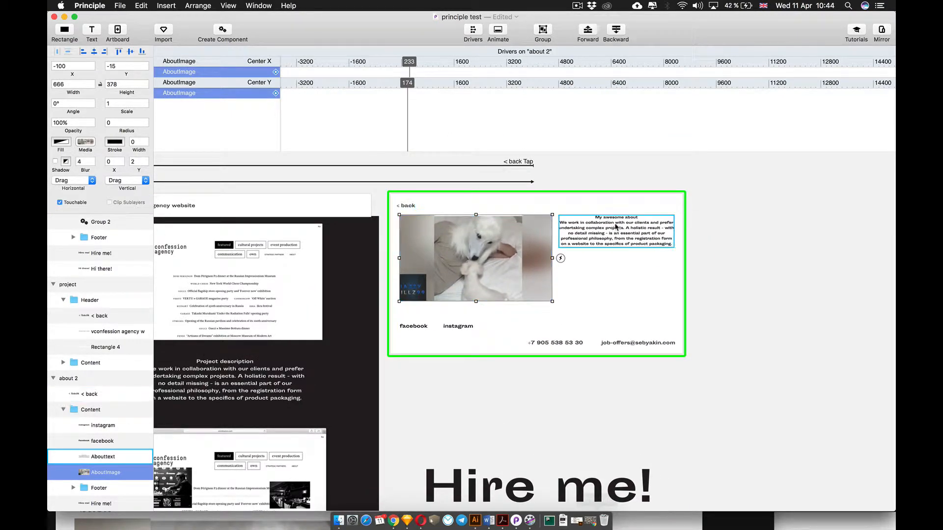
left_click(594, 235)
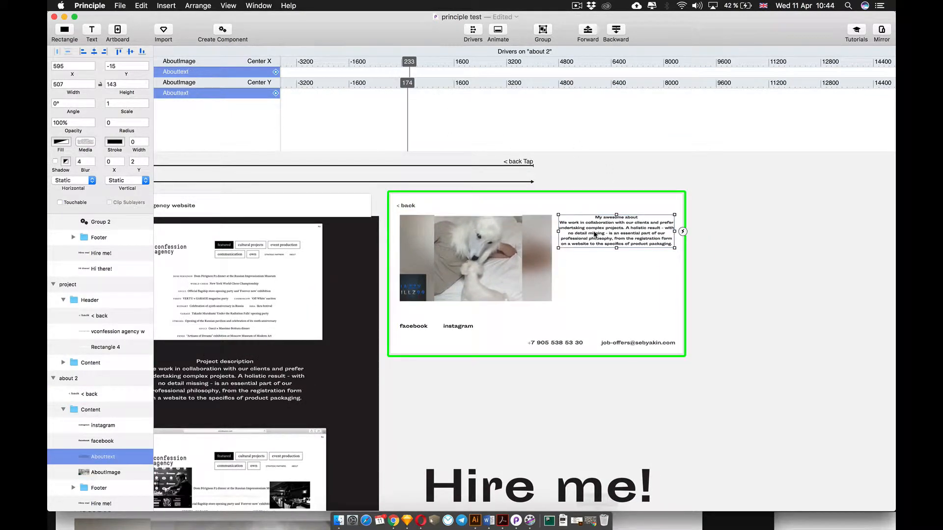
left_click(275, 72)
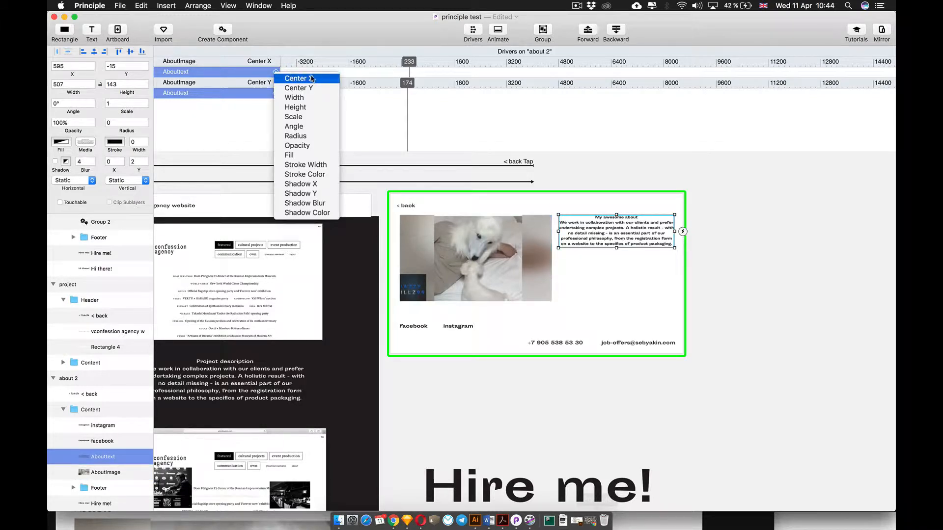
left_click(313, 129)
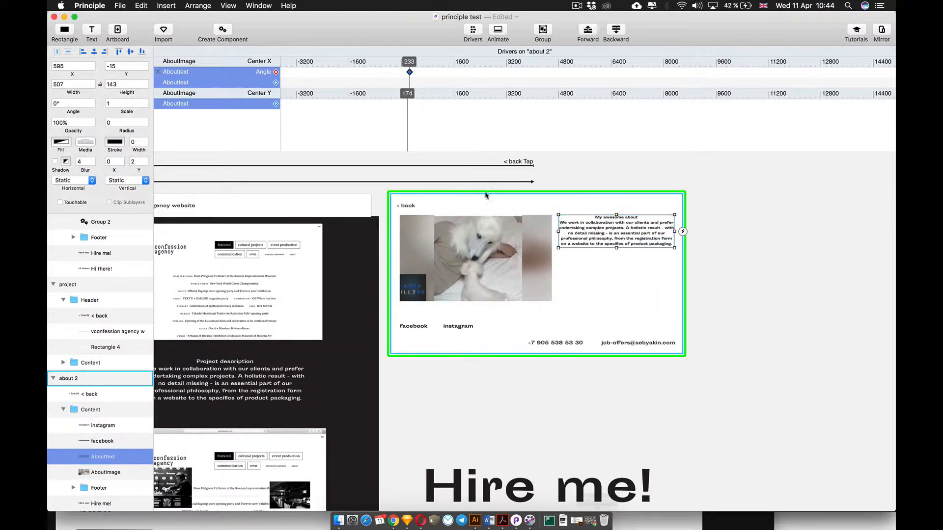
Step: Move the about image to X 451, Y 108 and set the about text's angle to 360° at that position
left_click(448, 266)
left_click_drag(448, 266, 571, 294)
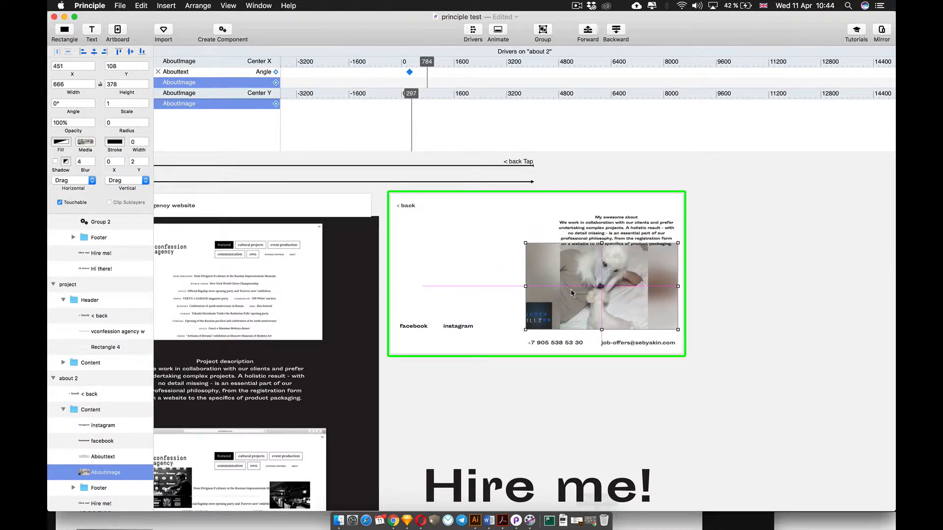
left_click(599, 233)
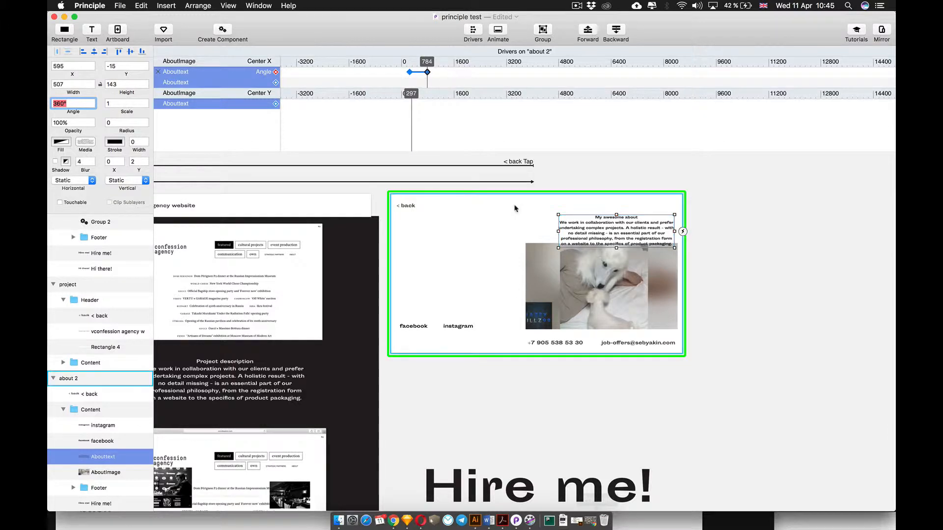
Step: Scrub the Center X driver back to its first Angle keyframe at 233, and return the image to Y -15
left_click_drag(427, 62, 410, 63)
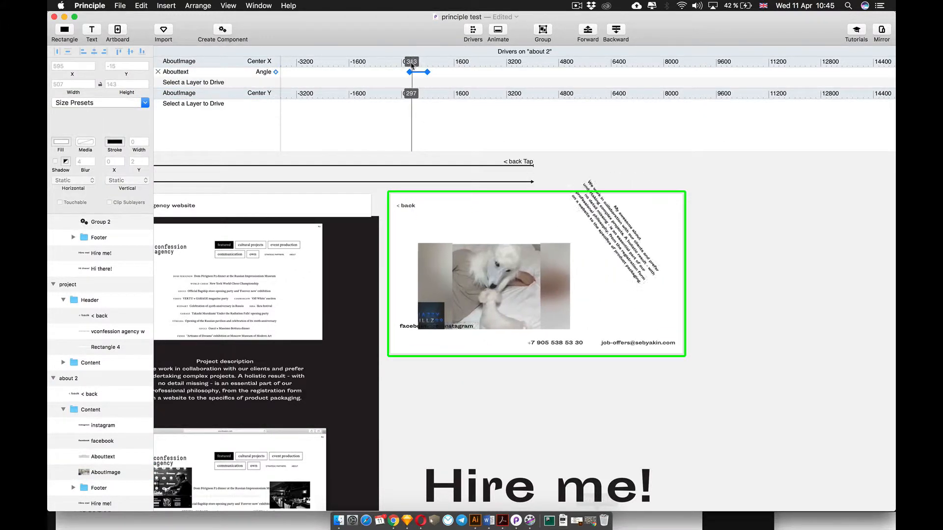
left_click(409, 72)
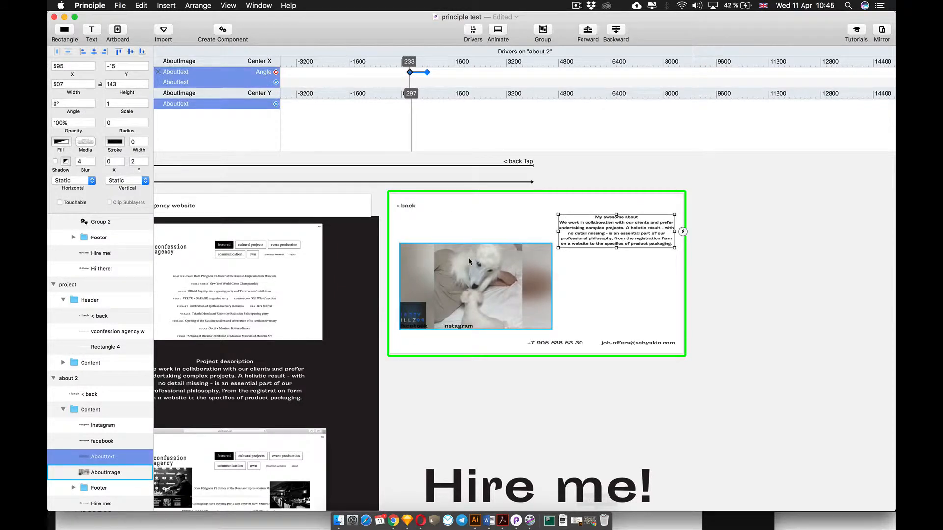
left_click_drag(489, 268, 492, 242)
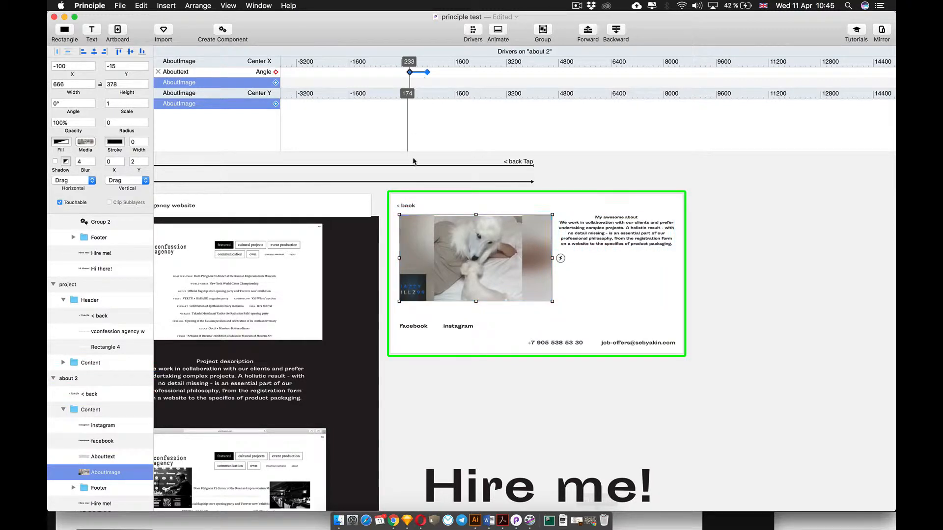
Step: Move the about image to X 157, Y 215 and add a Scale driver for Abouttext on the image's Center Y
left_click_drag(490, 277, 547, 329)
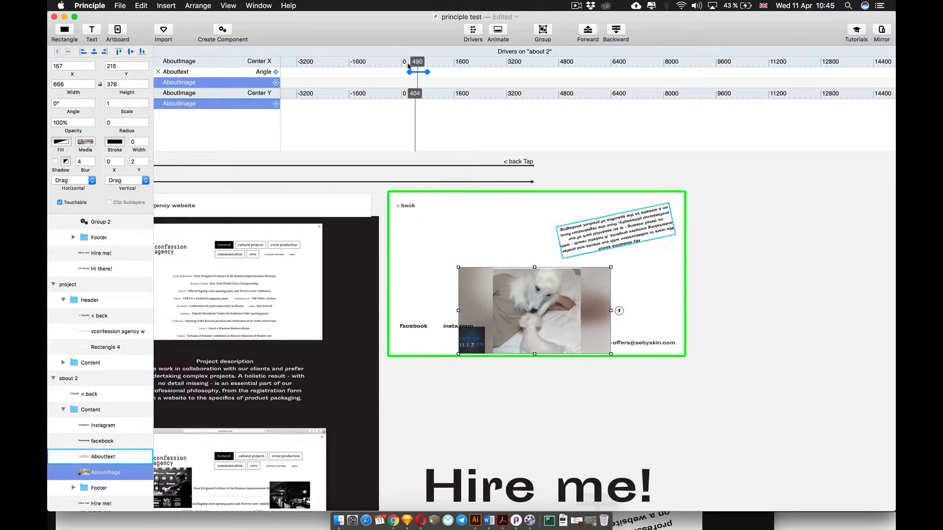
left_click(275, 104)
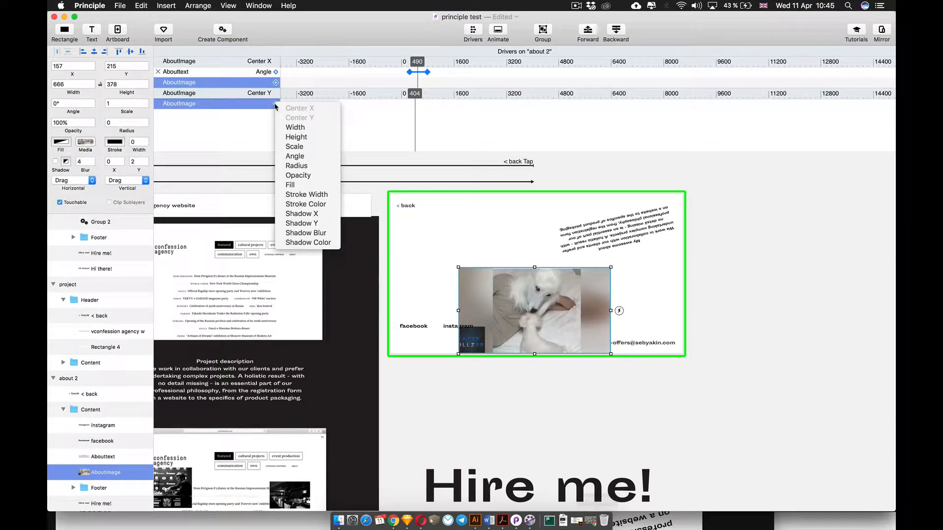
left_click(321, 148)
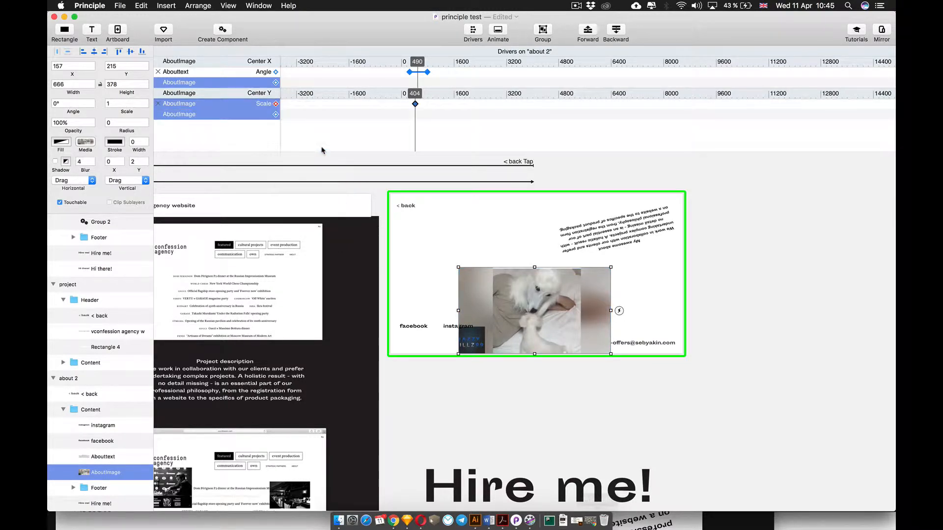
left_click(668, 227)
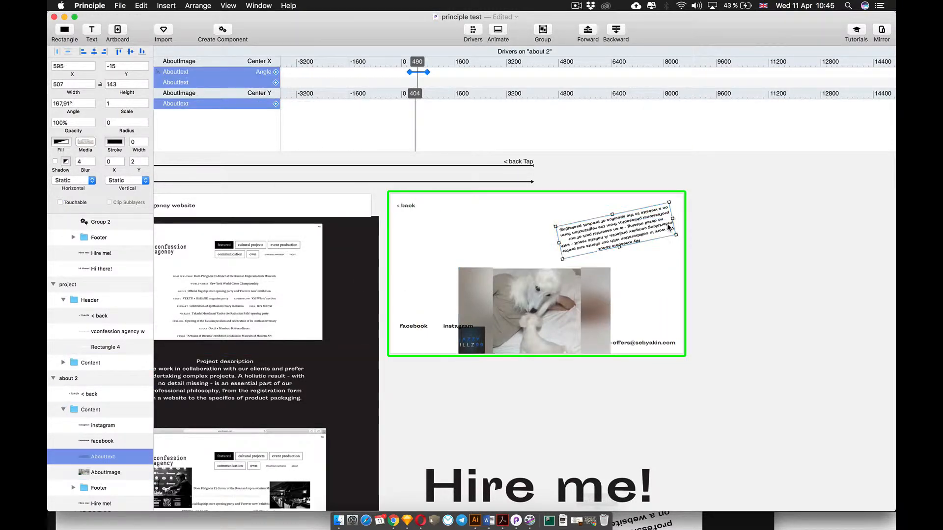
left_click(276, 104)
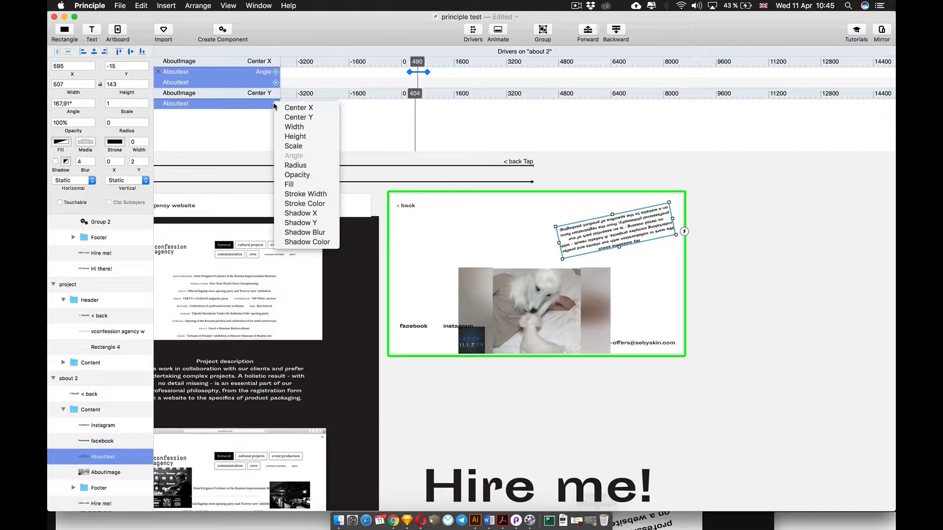
left_click(312, 144)
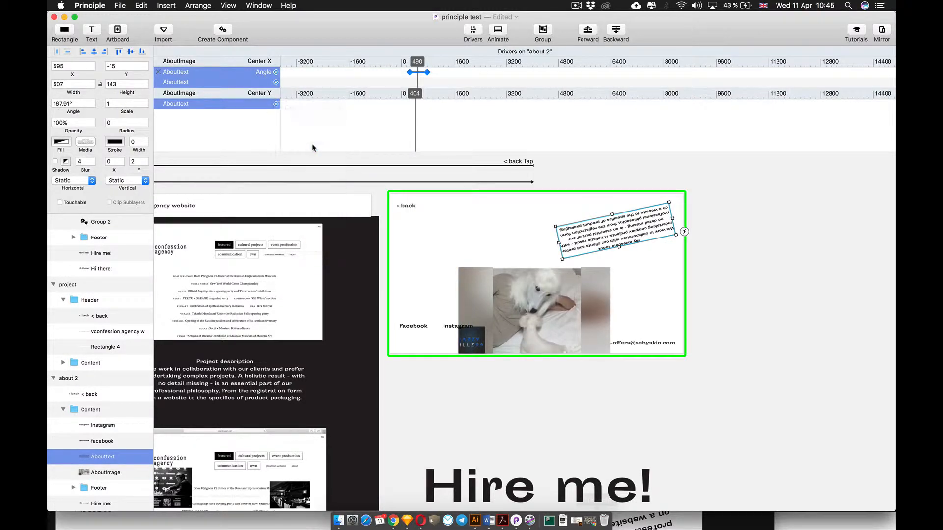
Step: Move the about image back to X -113, Y -15 and add a Scale keyframe for the about text at Center Y 174
left_click(520, 279, "super")
left_click_drag(415, 95, 403, 98)
left_click_drag(489, 213, 426, 247)
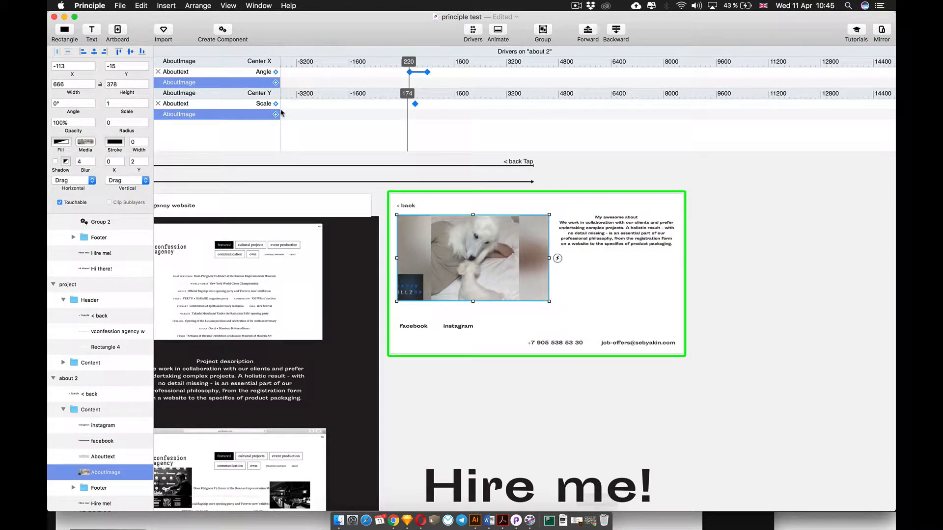
left_click(609, 239)
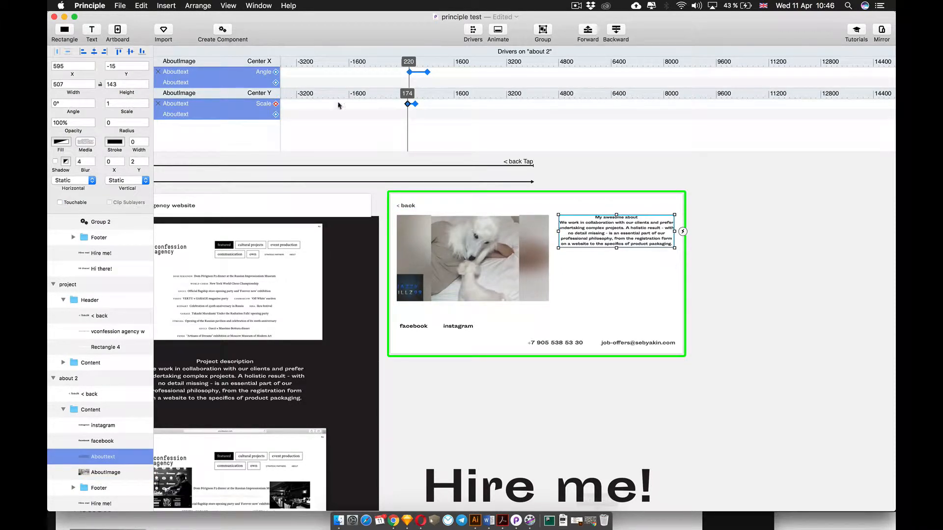
Step: Set the playheads to Center X 233 and Center Y 404, and set the about text's scale to 0.8 there
left_click_drag(408, 62, 415, 98)
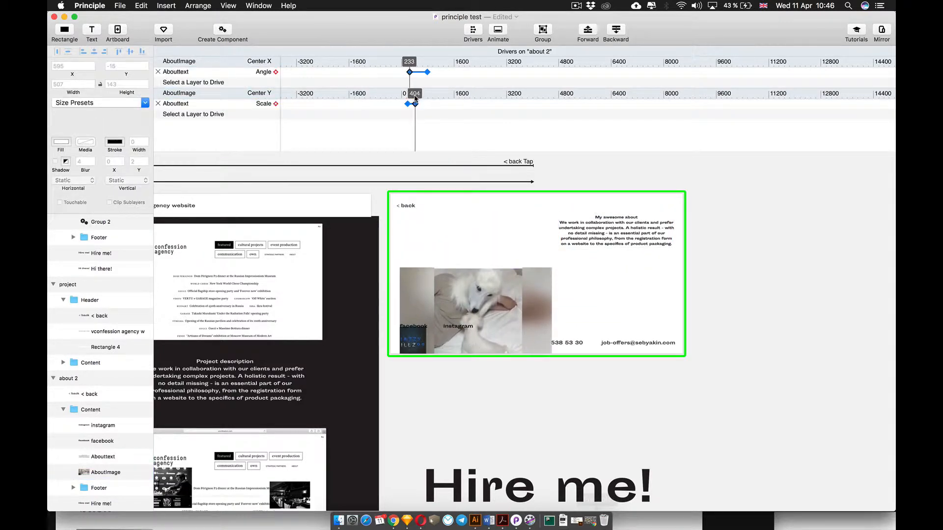
left_click(415, 104)
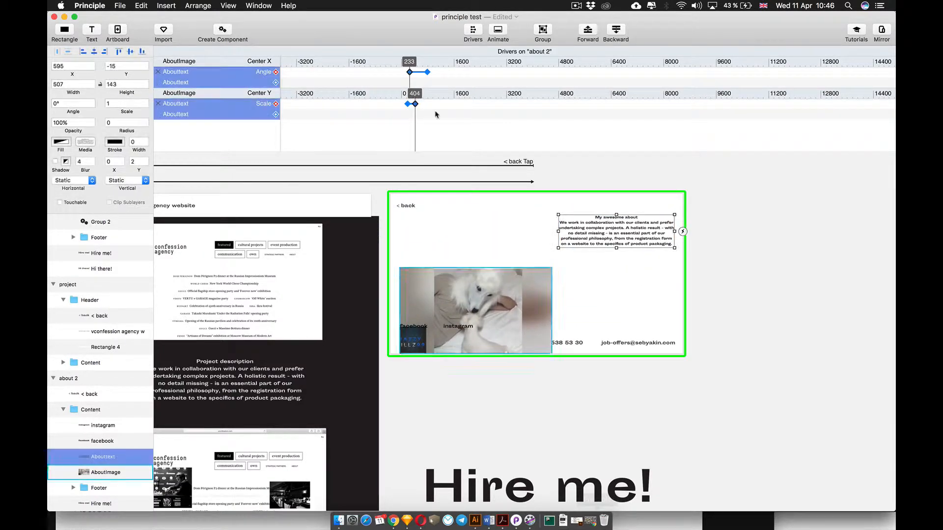
left_click(117, 105)
type(".3")
key("Return")
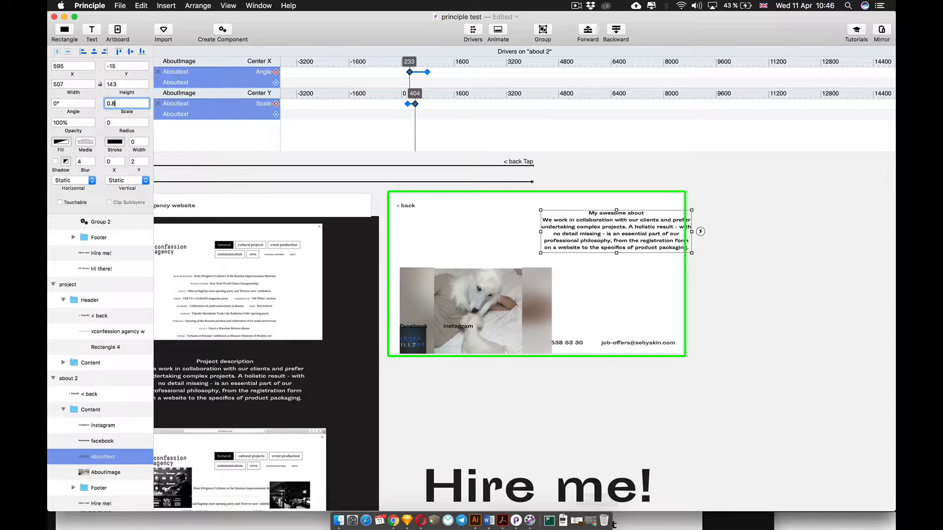
type("0.8")
key("Return")
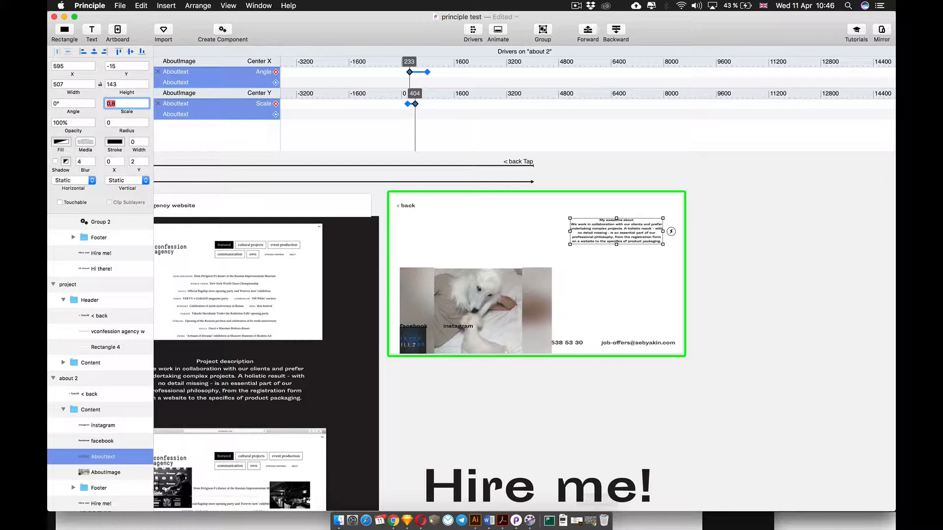
Step: Scrub the Center X driver, and place the about image back beside the text at X -113, Y 0
left_click(445, 222)
mouse_move(409, 62)
left_mouse_down()
mouse_move(397, 62)
mouse_move(407, 62)
left_mouse_up()
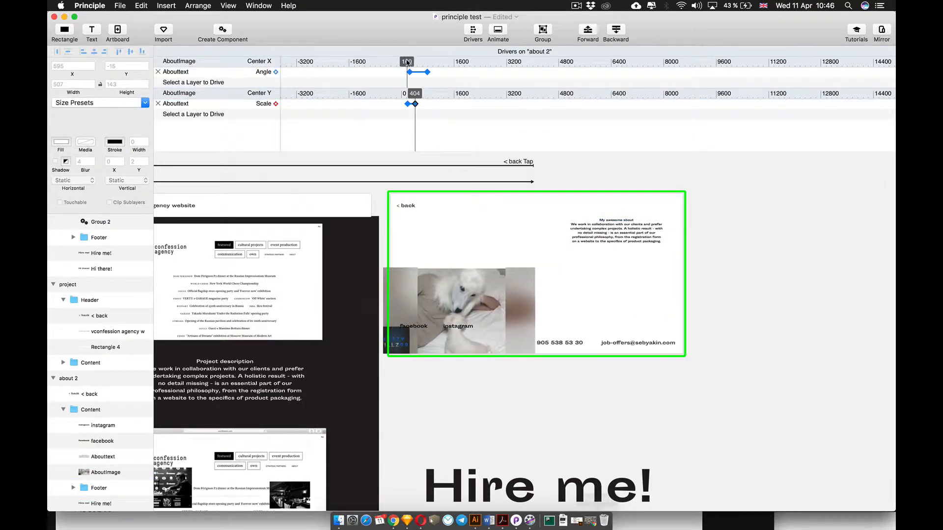
left_click_drag(470, 313, 483, 264)
Step: Move the about image around in the preview to check how it rotates and scales the text
key("super+grave")
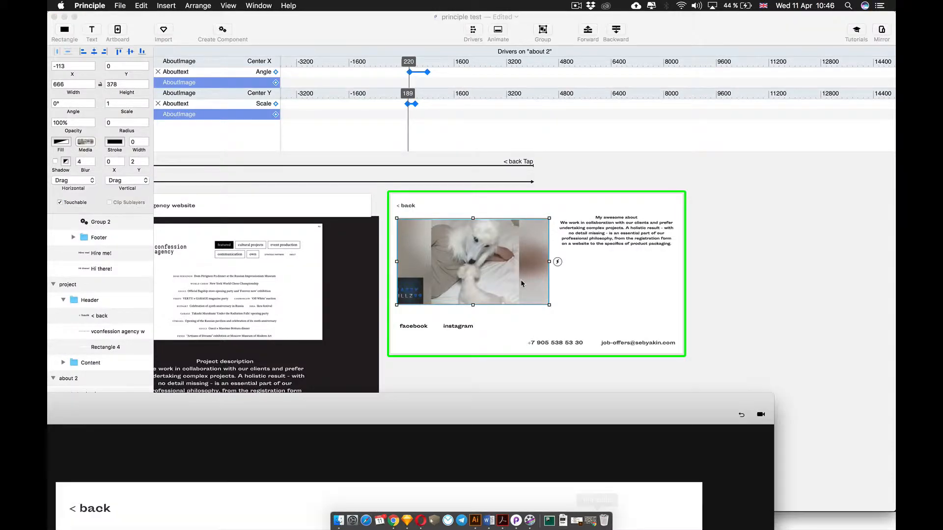
left_click_drag(446, 409, 552, 6)
mouse_move(383, 182)
left_mouse_down()
mouse_move(491, 269)
mouse_move(646, 360)
mouse_move(719, 378)
mouse_move(507, 336)
mouse_move(341, 290)
mouse_move(379, 221)
mouse_move(520, 148)
mouse_move(548, 225)
mouse_move(661, 269)
mouse_move(378, 168)
left_mouse_up()
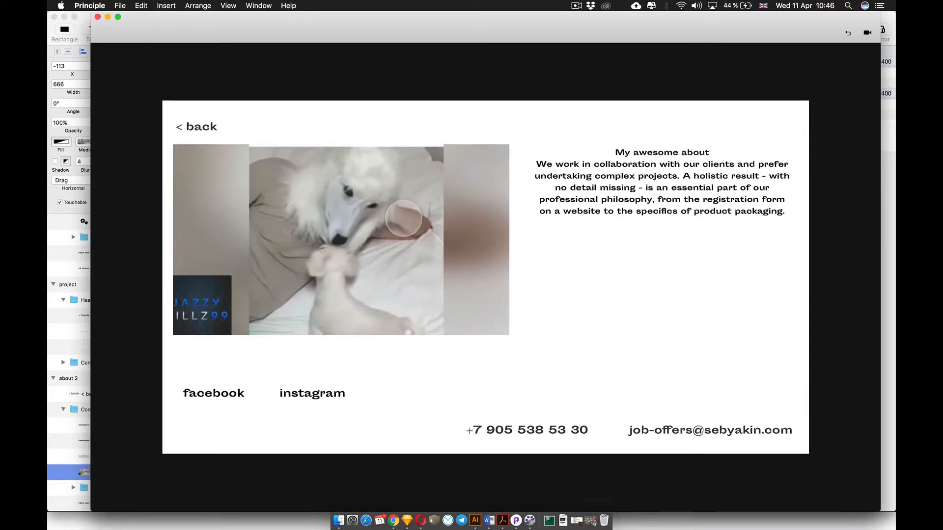
mouse_move(404, 218)
left_mouse_down()
mouse_move(415, 258)
mouse_move(412, 246)
mouse_move(491, 305)
mouse_move(432, 267)
mouse_move(412, 223)
left_mouse_up()
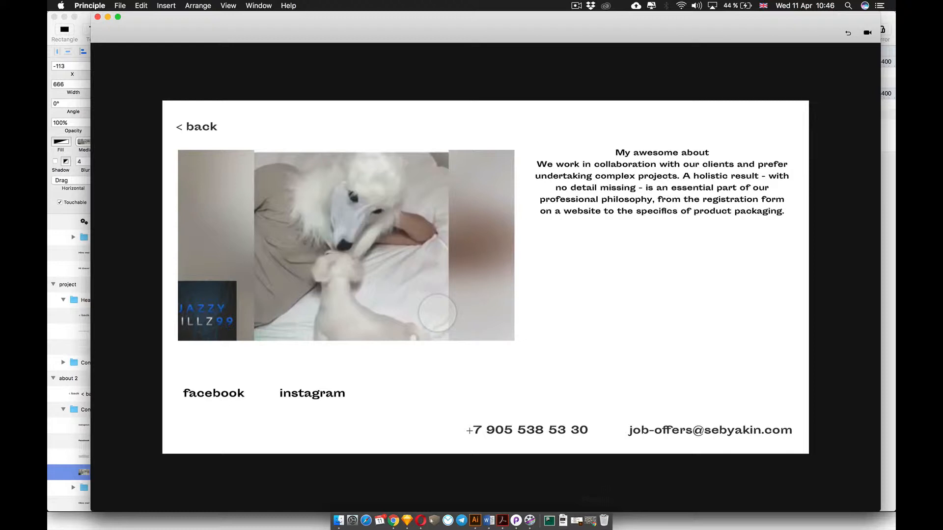
left_click_drag(437, 313, 428, 313)
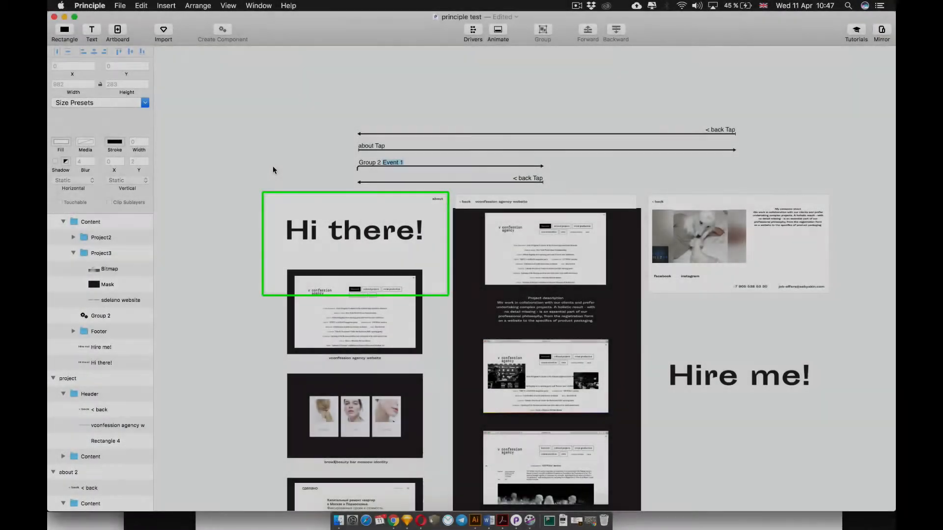
Step: Turn the "Hi there!" title on the main artboard into a component
left_click(352, 249)
left_click(385, 235)
scroll(385, 235, "up", 2)
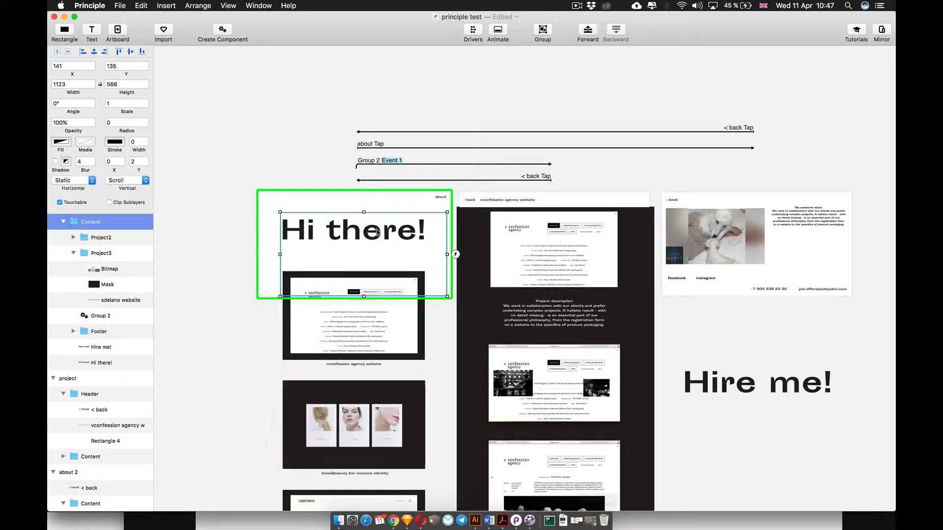
scroll(438, 227, "up", 3)
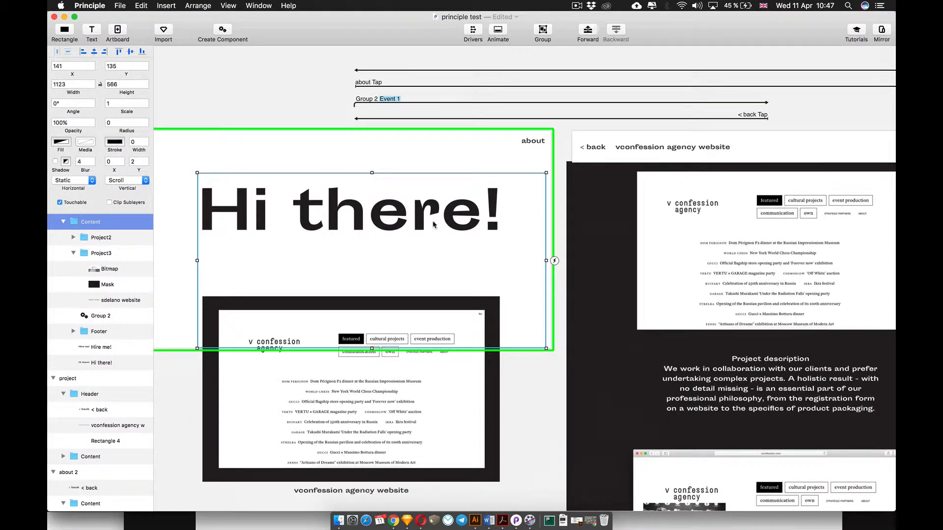
double_click(451, 227)
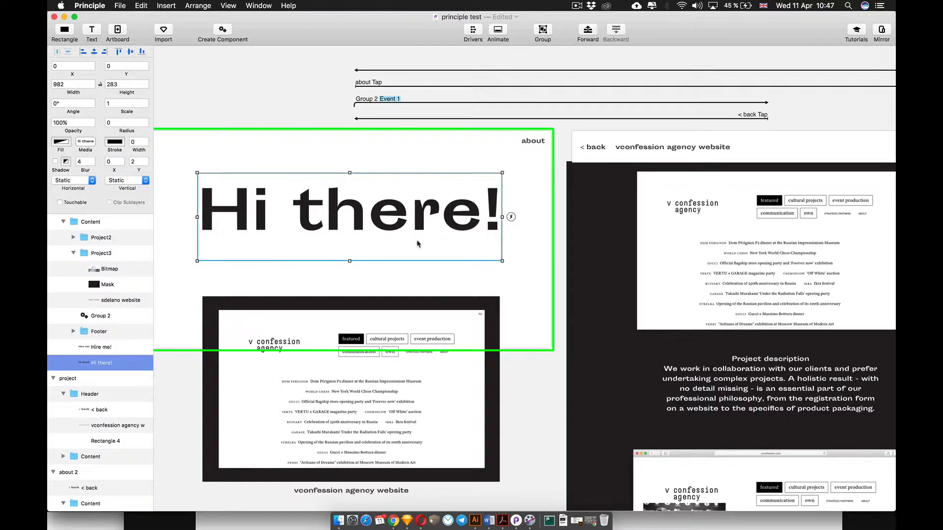
scroll(266, 211, "left", 4)
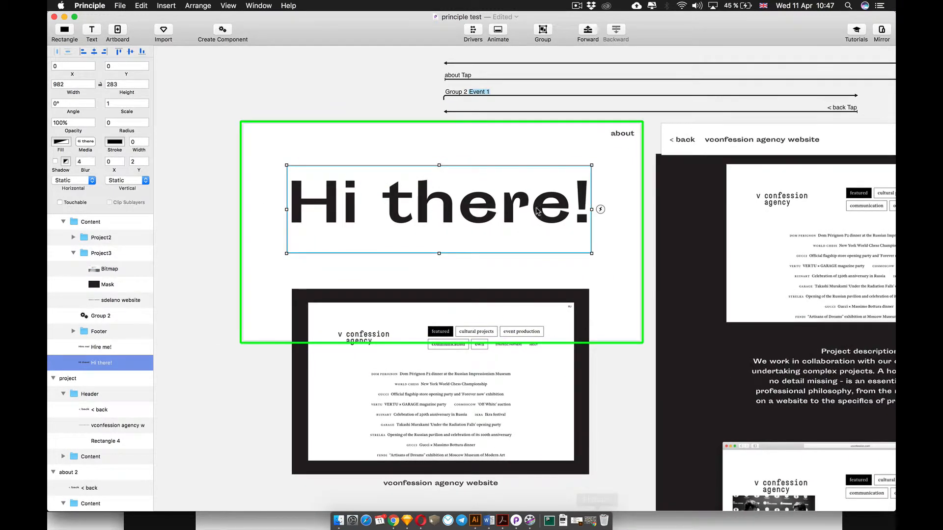
left_click_drag(541, 207, 559, 198)
key("super+z")
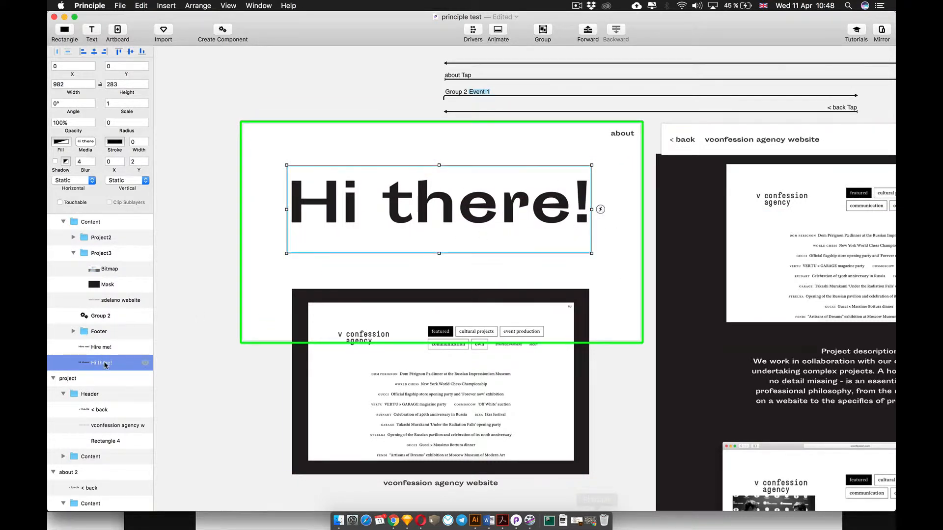
left_click(223, 36)
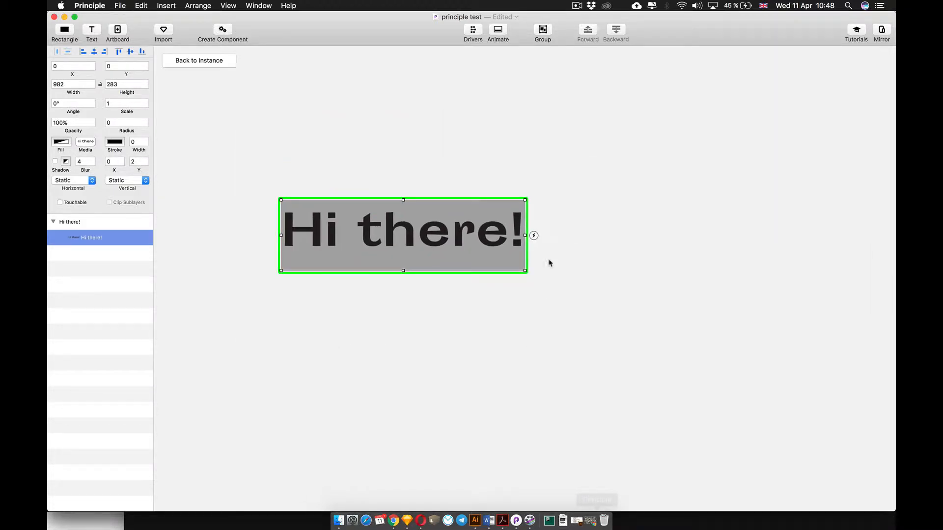
Step: Add an Auto transition from the "Hi there!" title to a second artboard, and another Auto transition from there back to the first
left_click(535, 243)
left_click(500, 241)
left_click(534, 236)
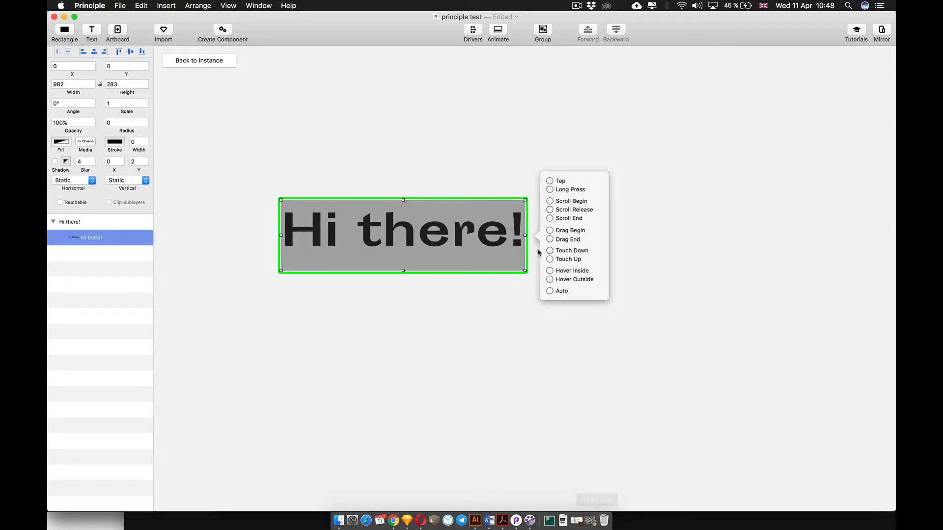
left_click(550, 292)
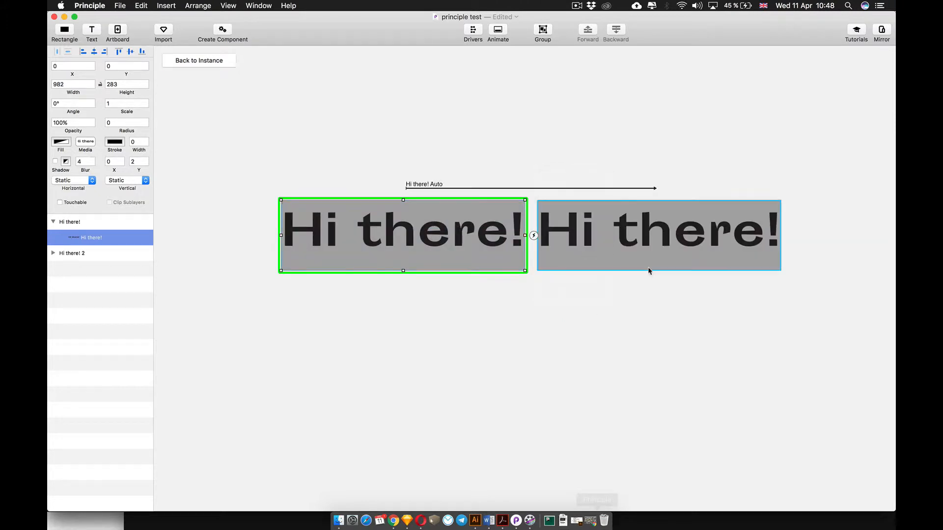
left_click(640, 228)
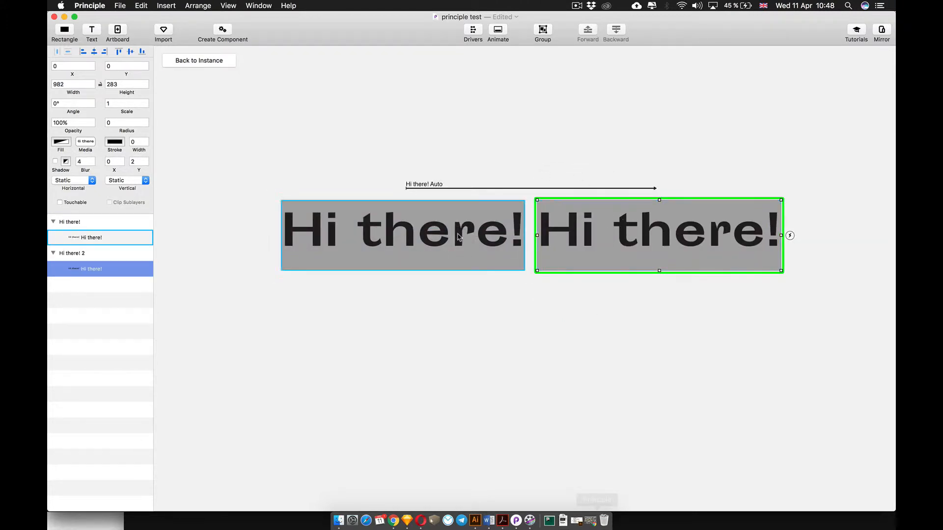
left_click(789, 236)
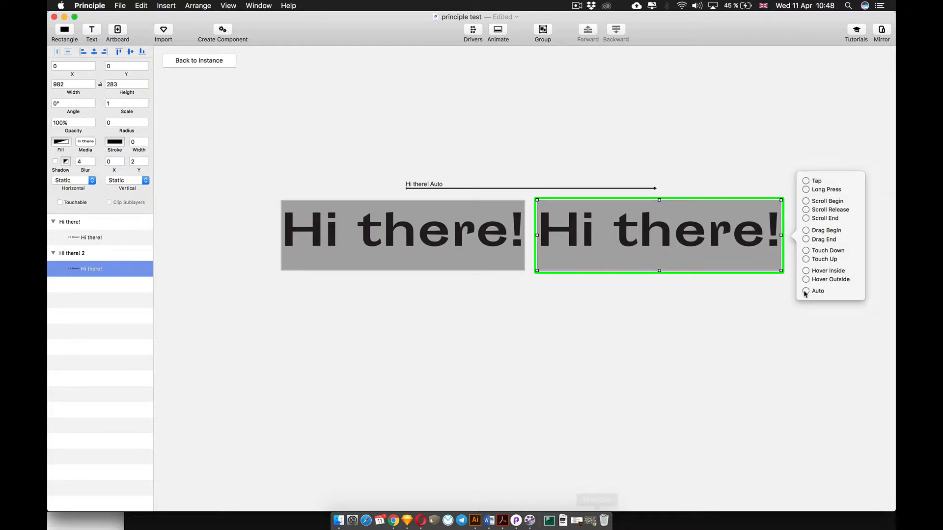
left_click(820, 300)
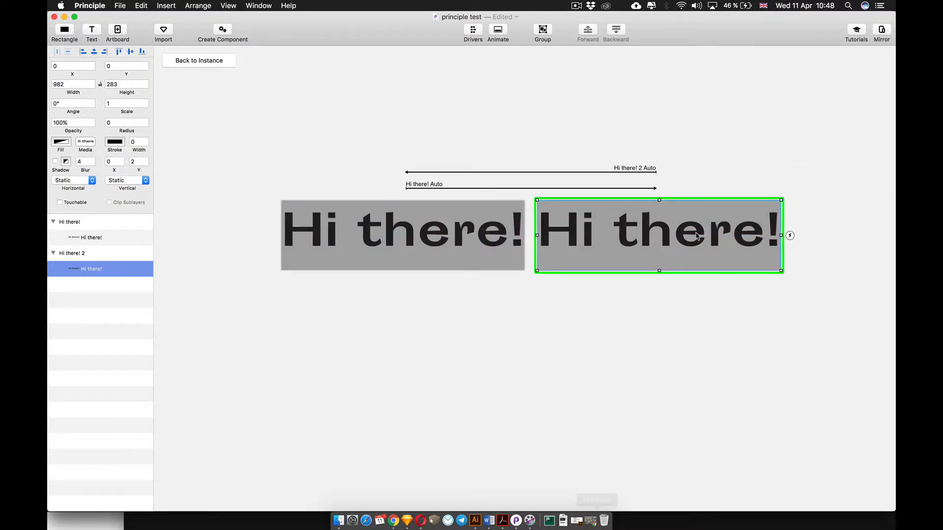
Step: Move the title on the component's second artboard down to Y 58, and check its motion in the preview
left_click_drag(696, 236, 697, 250)
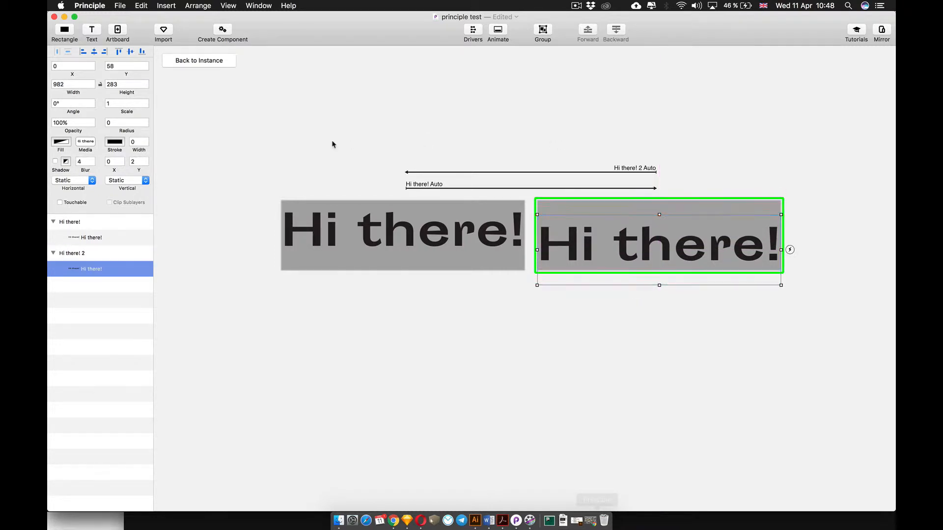
left_click(188, 68)
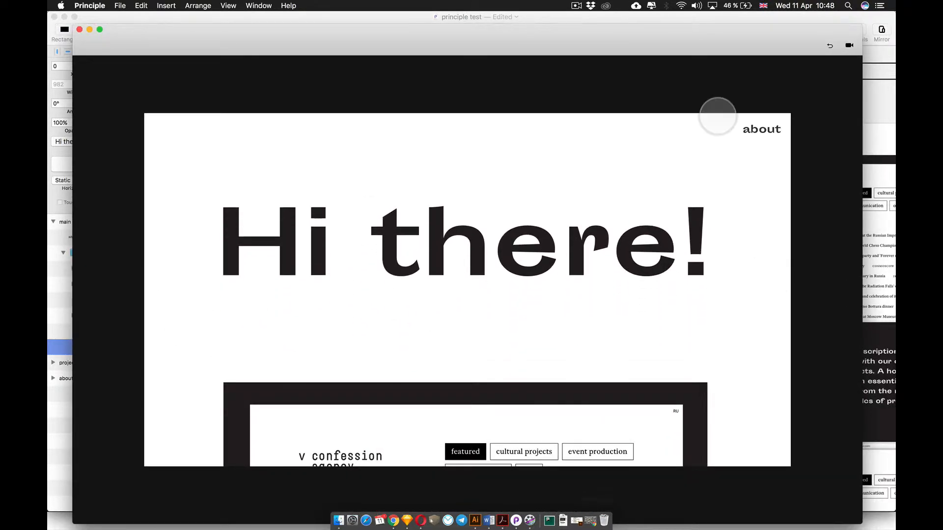
double_click(422, 39)
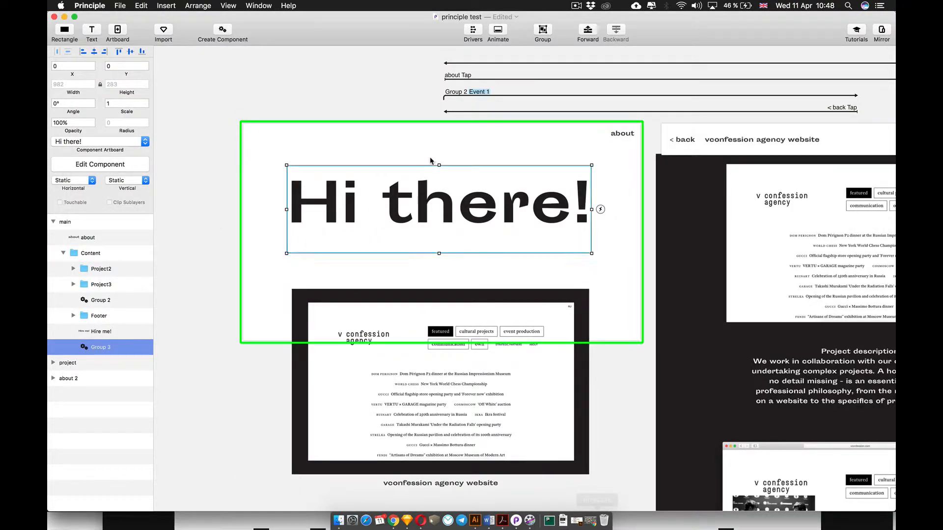
Step: Rename the title component on the main artboard as MovingTitle
double_click(104, 347)
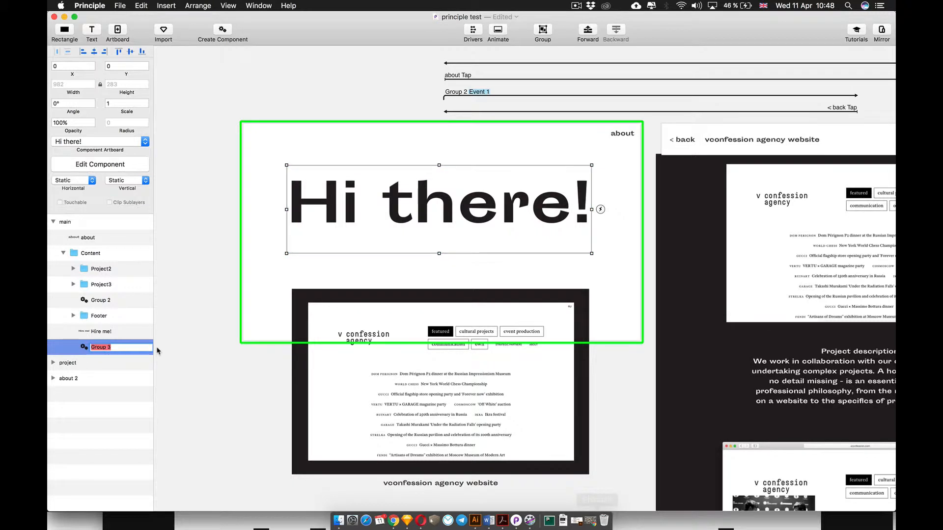
key("BackSpace")
type("MovingTitle")
key("Return")
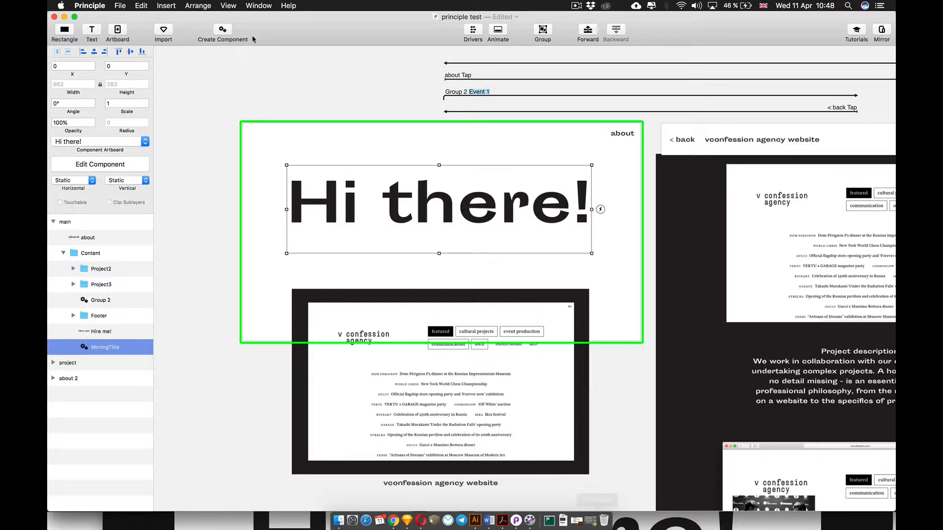
Step: Lengthen the title's Center Y animation to about 1 second in both Auto transitions of the MovingTitle component
left_click(83, 167)
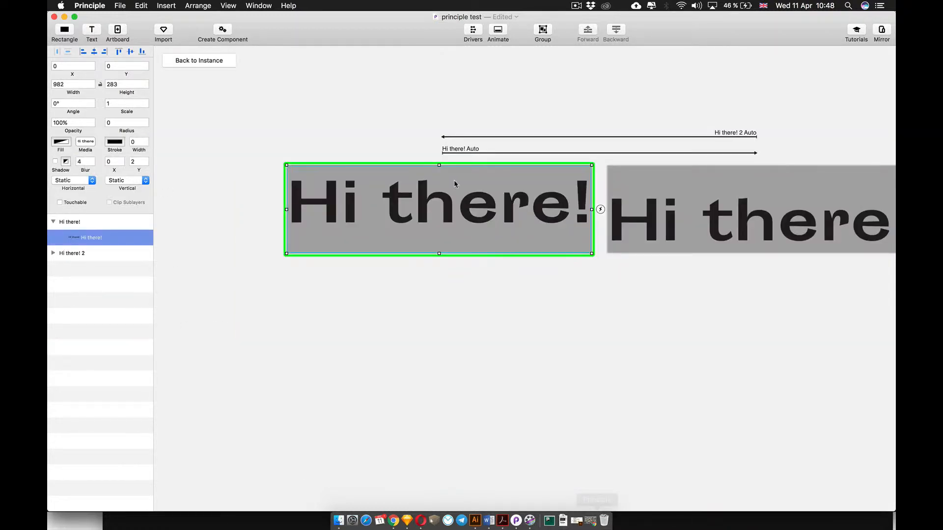
left_click(492, 153)
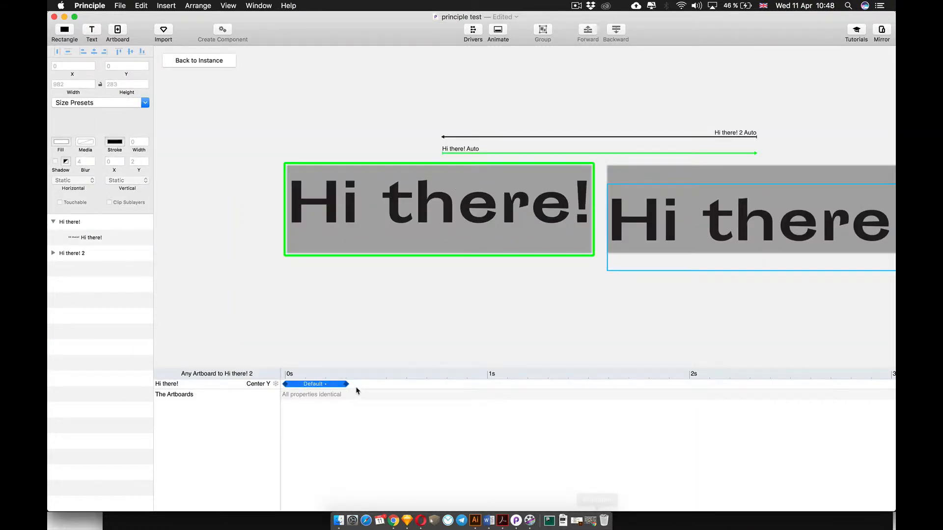
left_click_drag(346, 384, 489, 399)
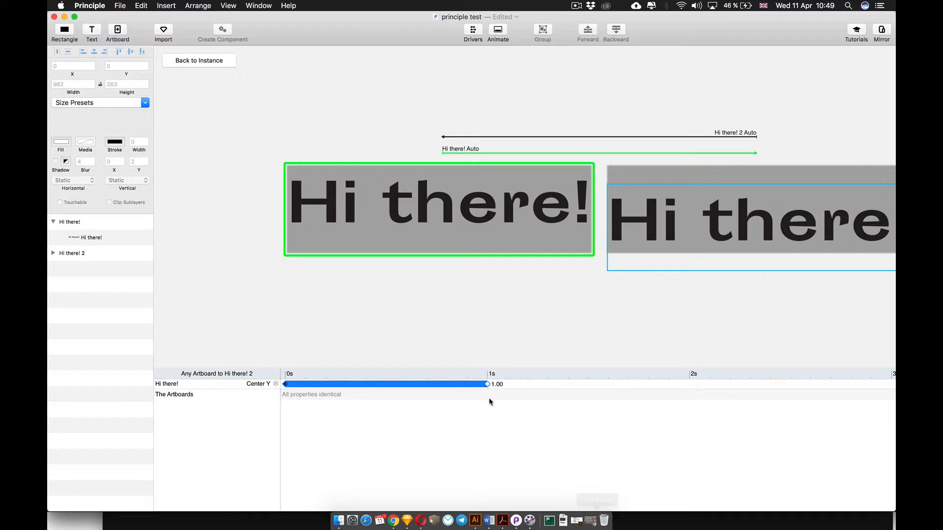
left_click(480, 137)
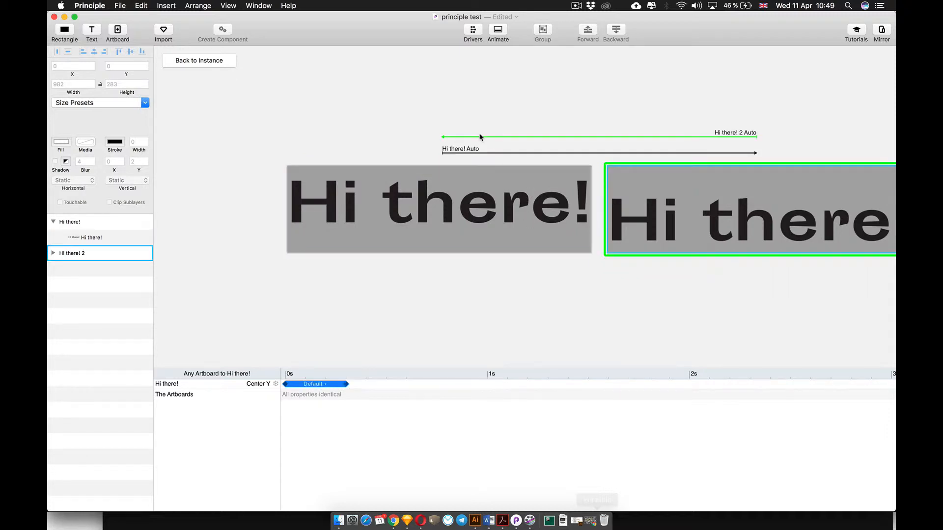
left_click_drag(346, 387, 492, 403)
left_click(177, 61)
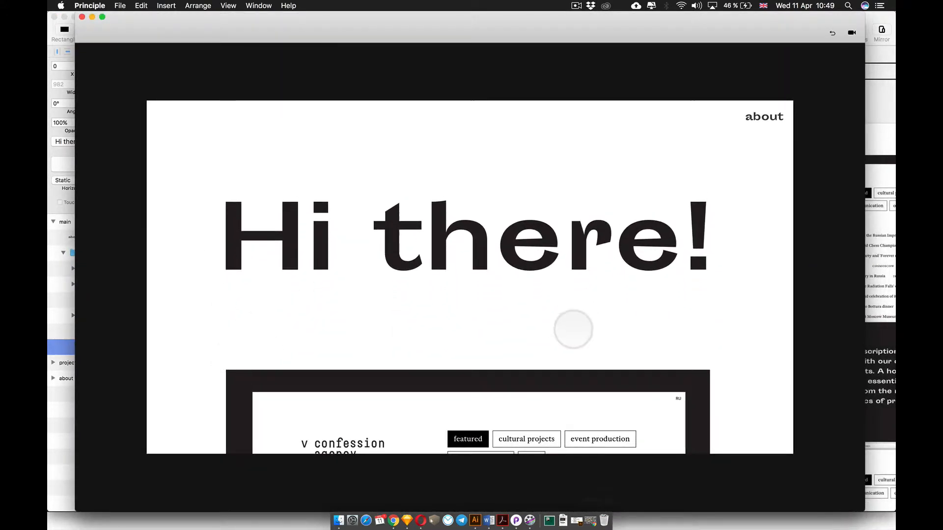
Step: Scroll the main page down and up in the preview to check the moving title
scroll(750, 408, "down", 3)
scroll(750, 408, "down", 10)
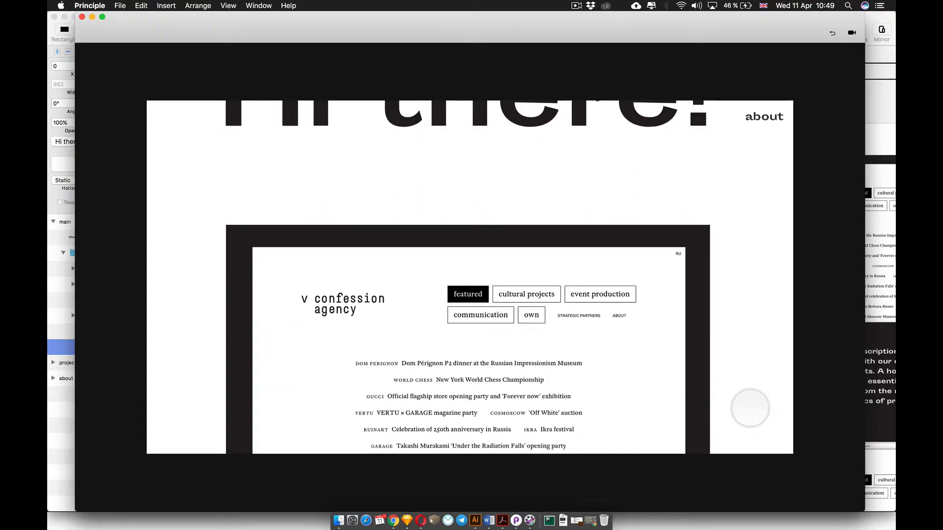
scroll(750, 408, "up", 12)
scroll(750, 409, "down", 20)
scroll(750, 409, "up", 20)
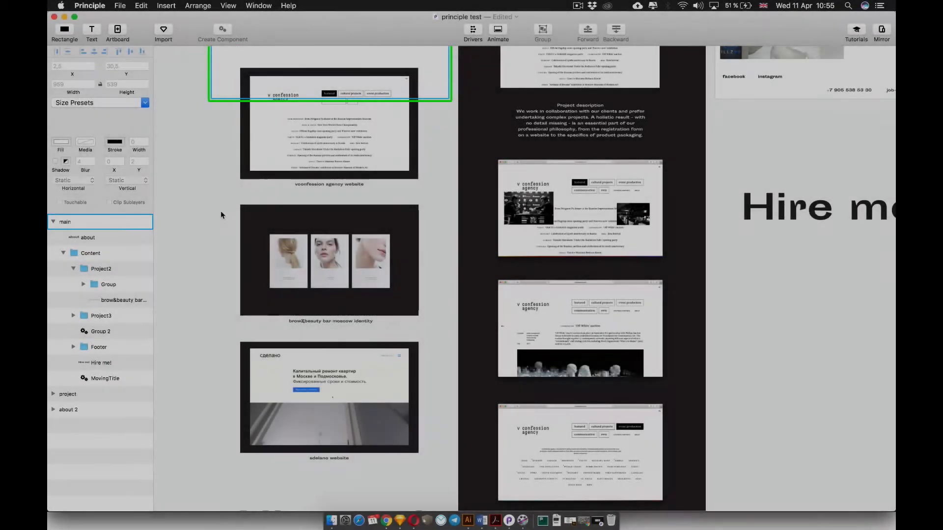
Step: Turn the Project2 brow&beauty bar group on the main artboard into a component
scroll(220, 211, "up", 5)
scroll(221, 211, "down", 3)
scroll(220, 211, "left", 2)
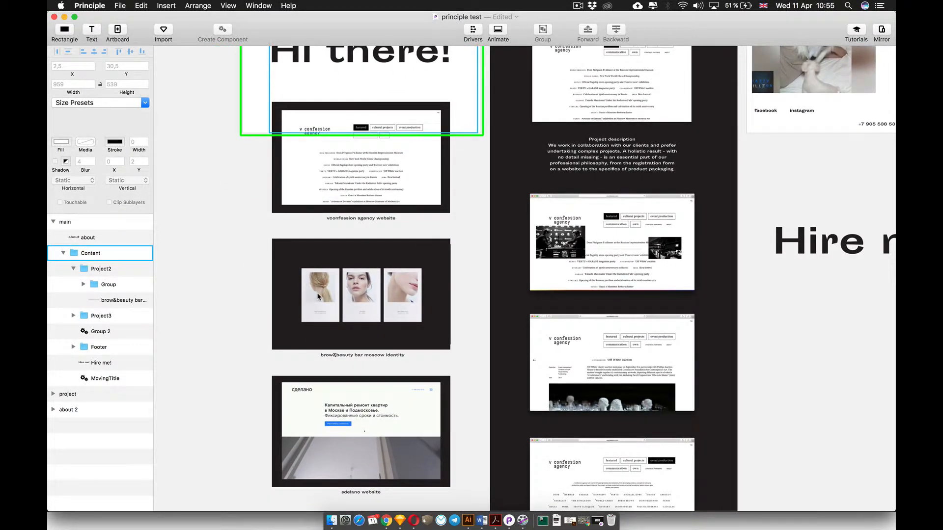
left_click(403, 297)
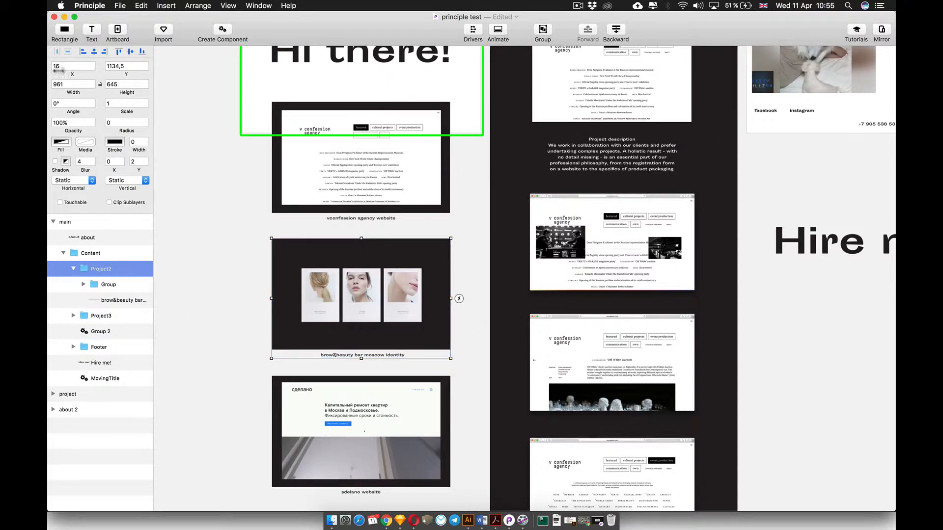
left_click(223, 32)
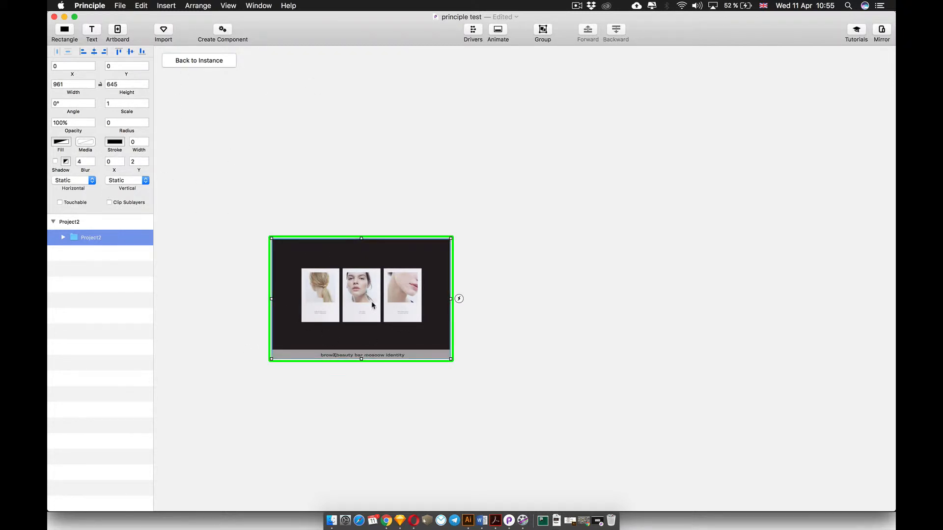
Step: Set the horizontal behaviour of the image group inside the Project2 component to Page
left_click(63, 237)
left_click(74, 254)
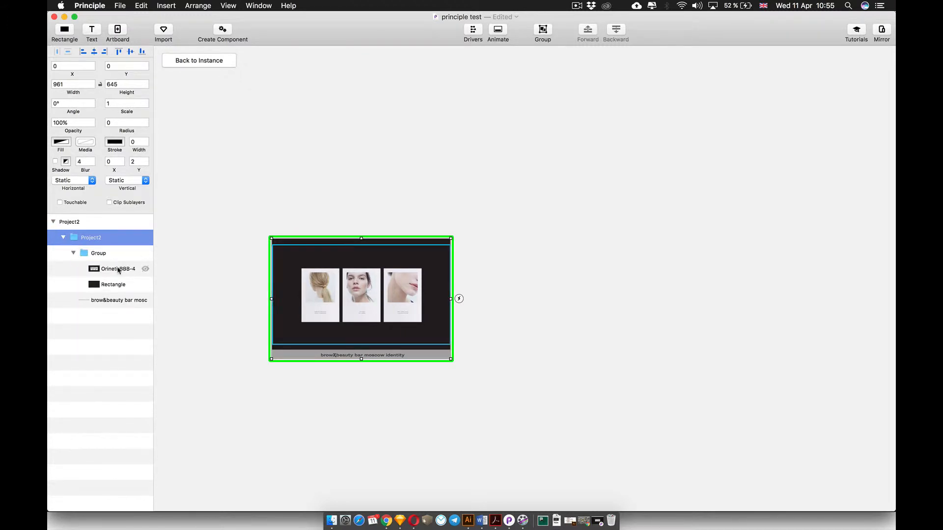
left_click(98, 255)
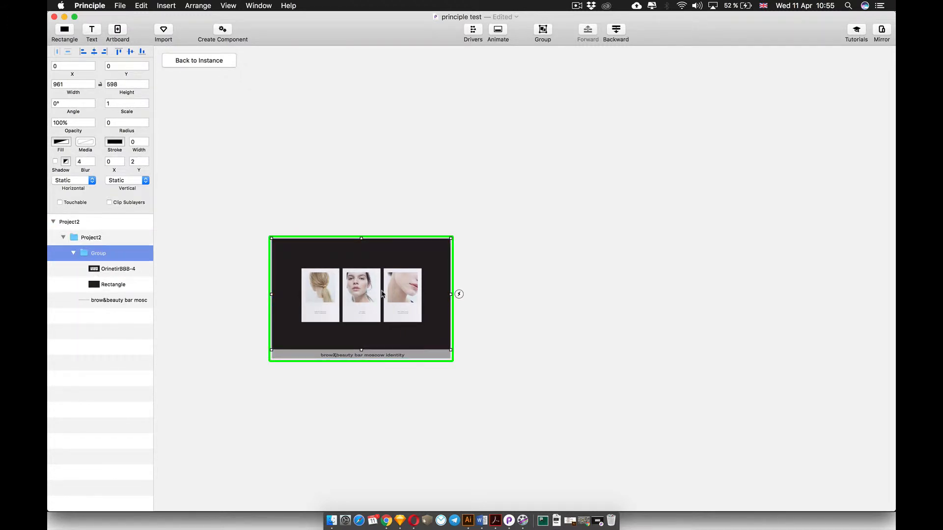
left_click(108, 287)
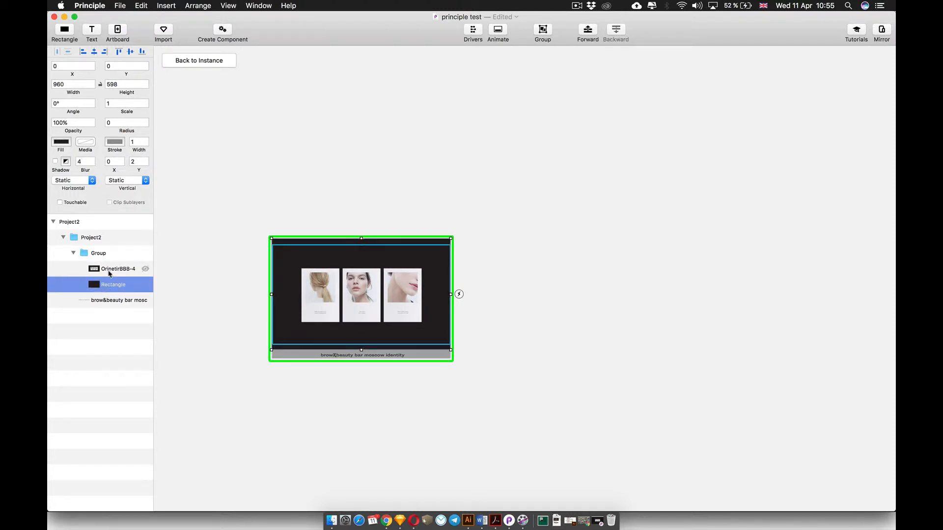
left_click(108, 271)
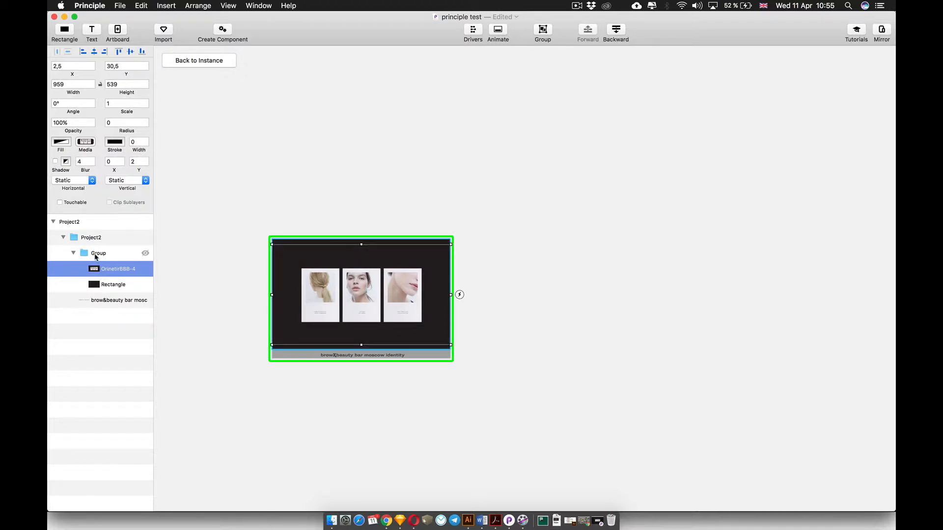
left_click(98, 255)
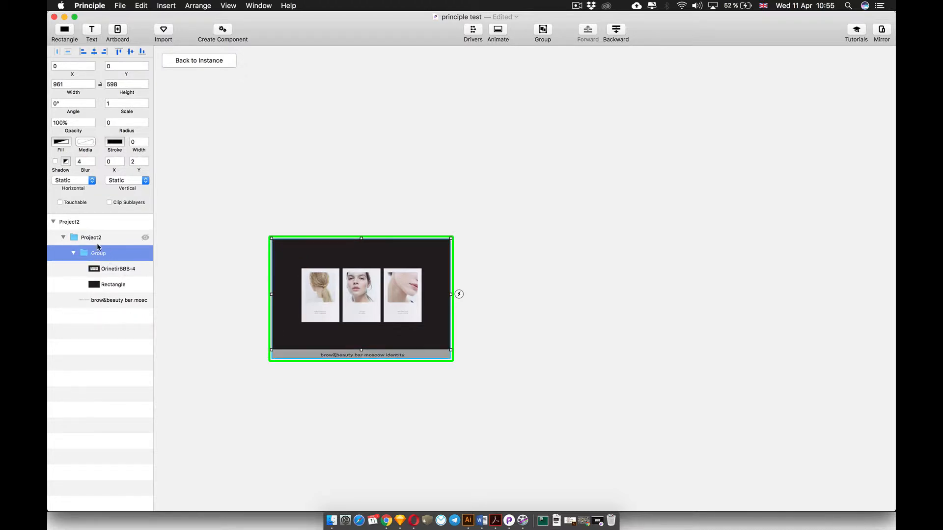
left_click(81, 186)
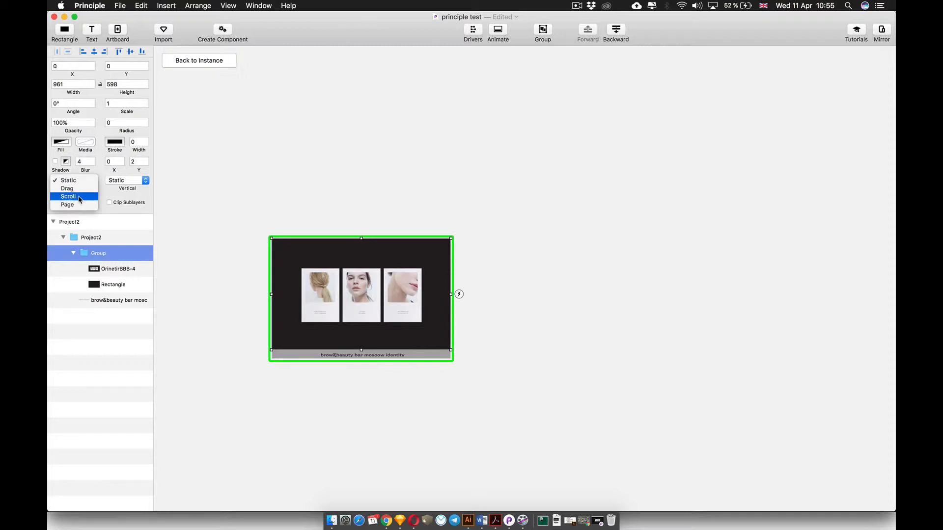
left_click(81, 205)
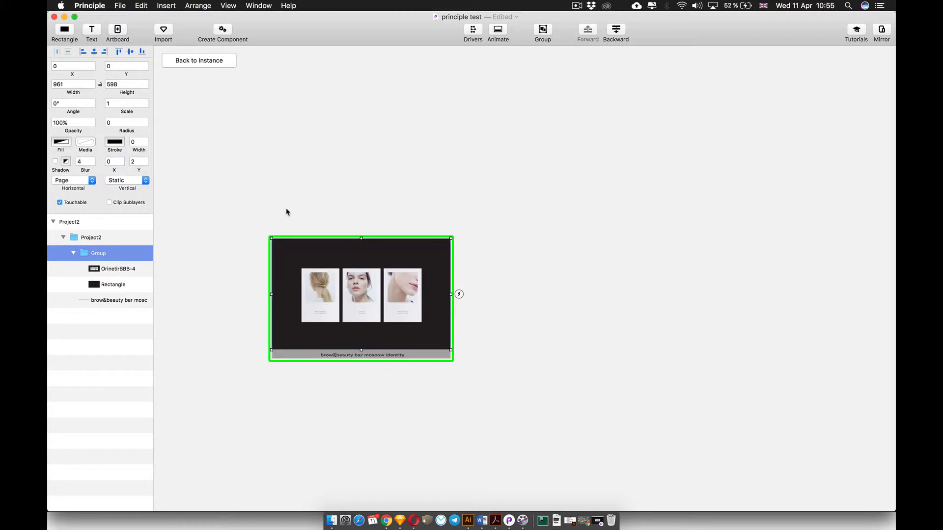
Step: Switch to Finder and bring BBB.png and BBB Copy 2.png from the bbb folder into the Principle document
key("super+Tab")
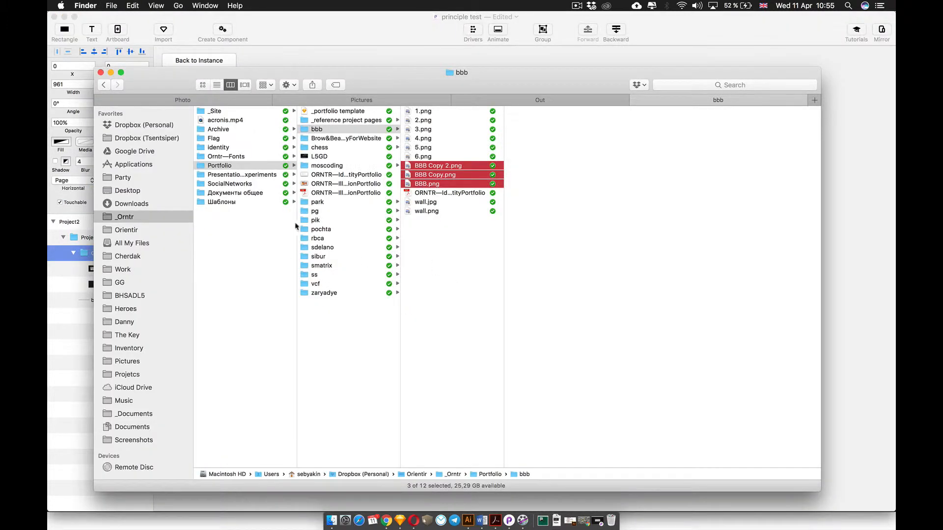
left_click(471, 250)
left_click(461, 176)
key("Up")
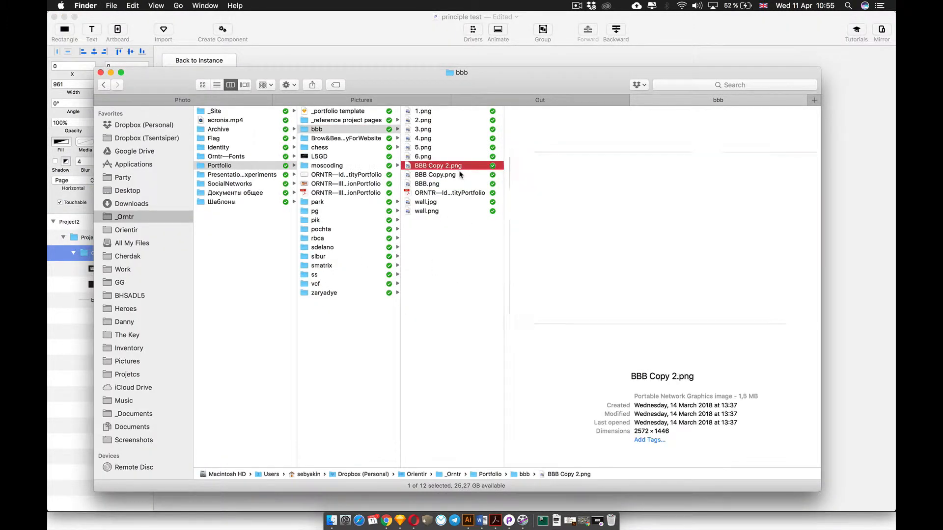
key("Down")
key("Down")
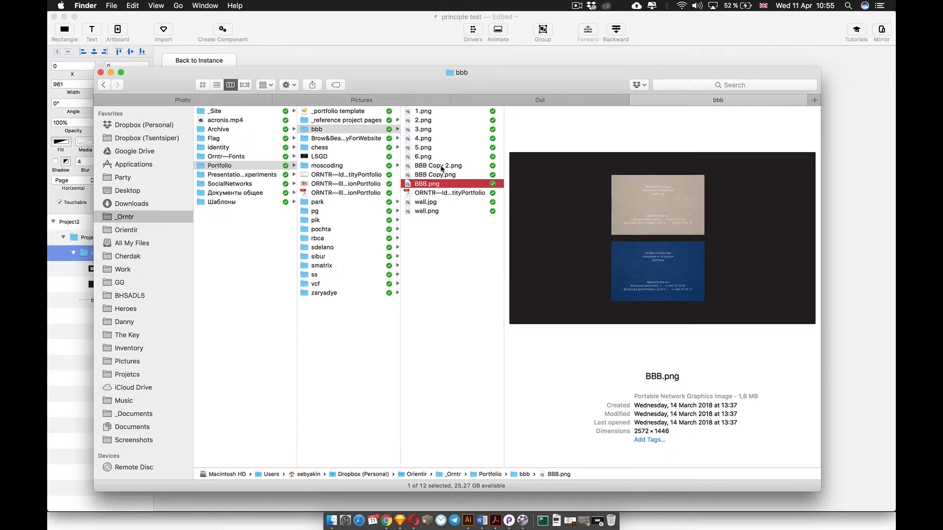
left_click(441, 168, "super")
left_click_drag(441, 168, 630, 290)
key("super+Tab")
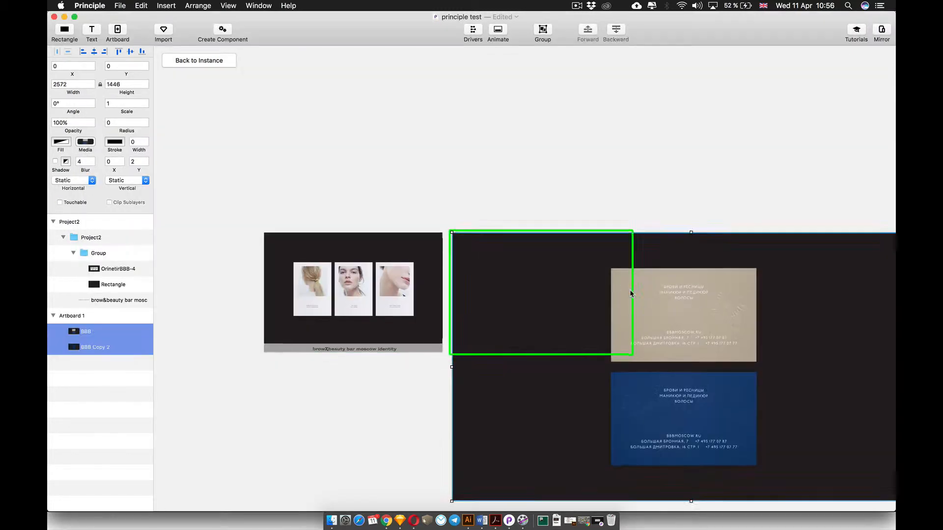
Step: Scale the BBB and BBB Copy 2 images proportionally to a width of 959, matching the first project image
scroll(630, 291, "down", 5)
scroll(631, 290, "right", 4)
double_click(221, 164)
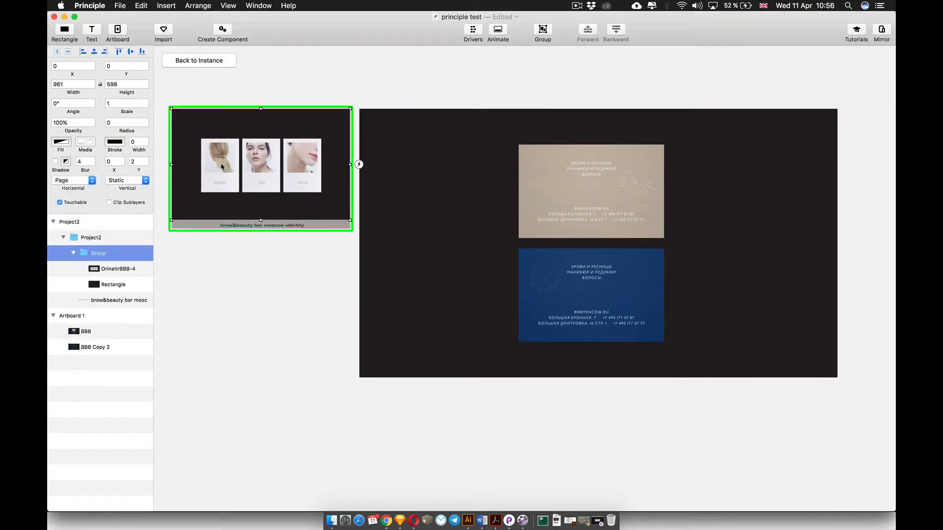
double_click(221, 165)
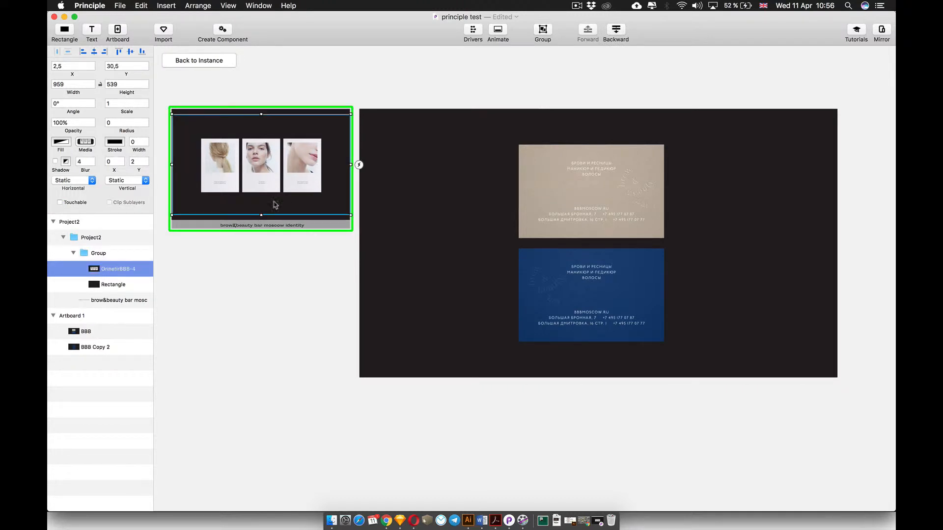
scroll(391, 207, "left", 4)
scroll(392, 207, "up", 1)
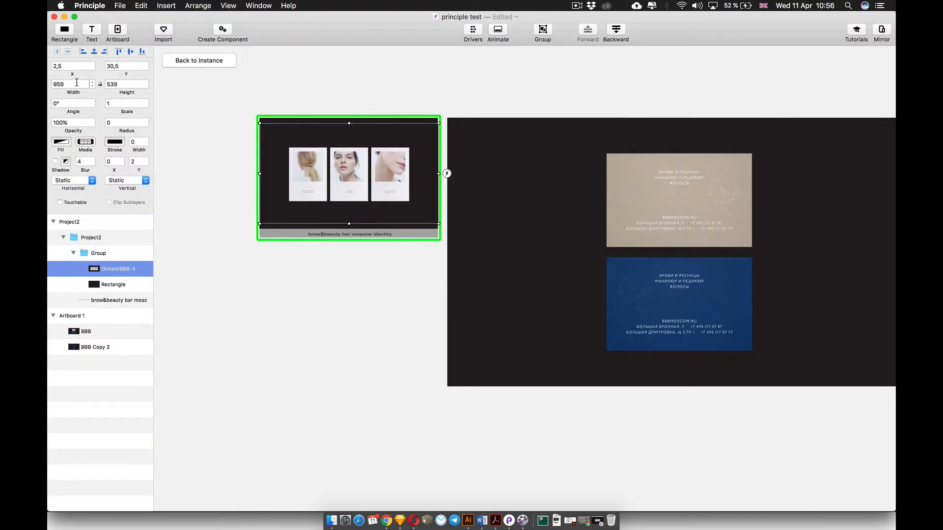
left_click(614, 253)
left_click(90, 346, "shift")
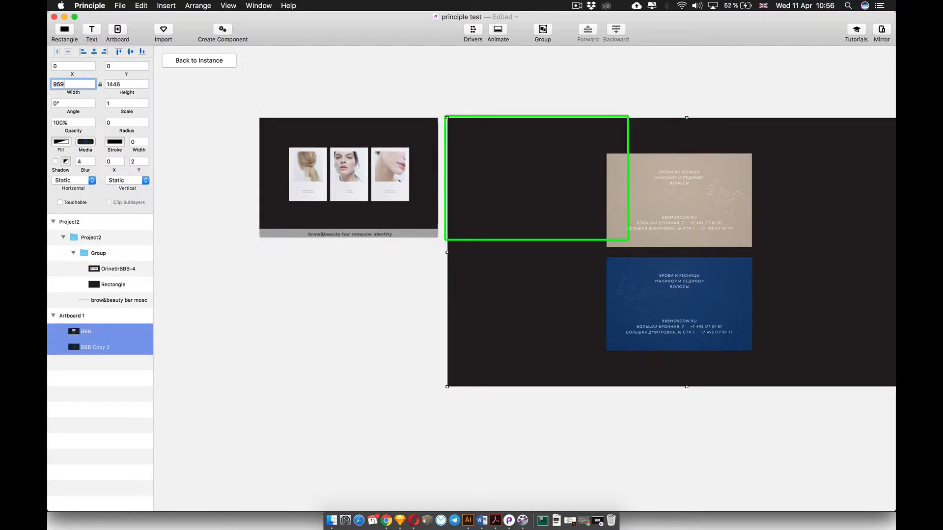
key("Return")
Step: Move the BBB and BBB Copy 2 images into the Project2 image group, between OrinetirBBB-4 and Rectangle in the layer order
left_click(404, 209)
left_click(507, 205)
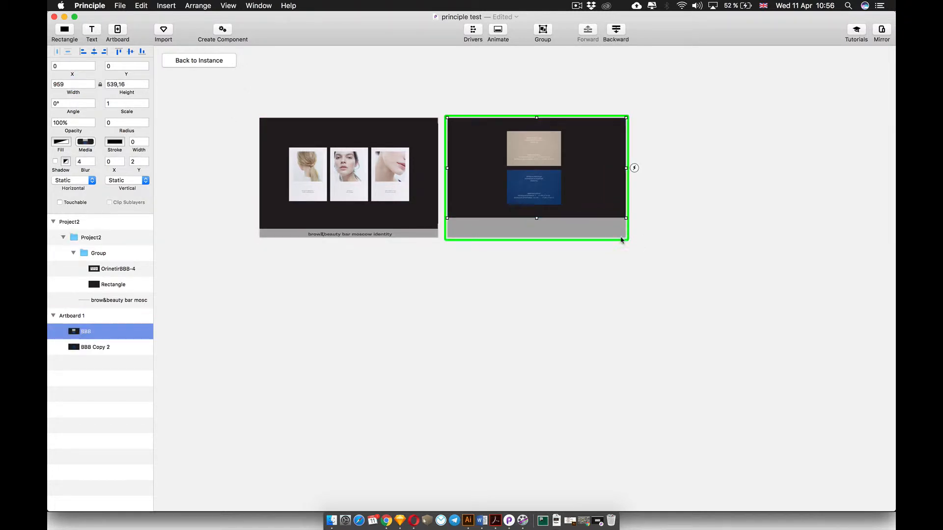
left_click_drag(484, 209, 553, 244)
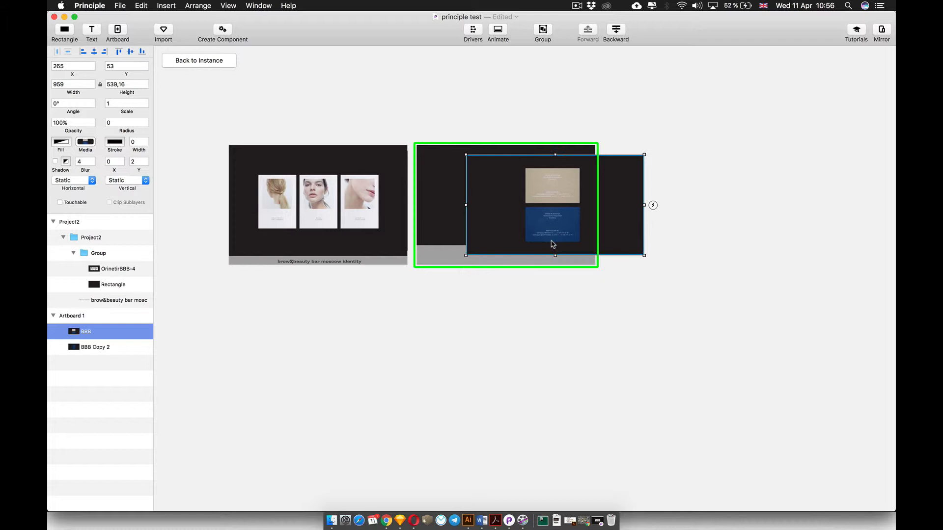
left_click_drag(580, 195, 358, 200)
left_click(589, 199)
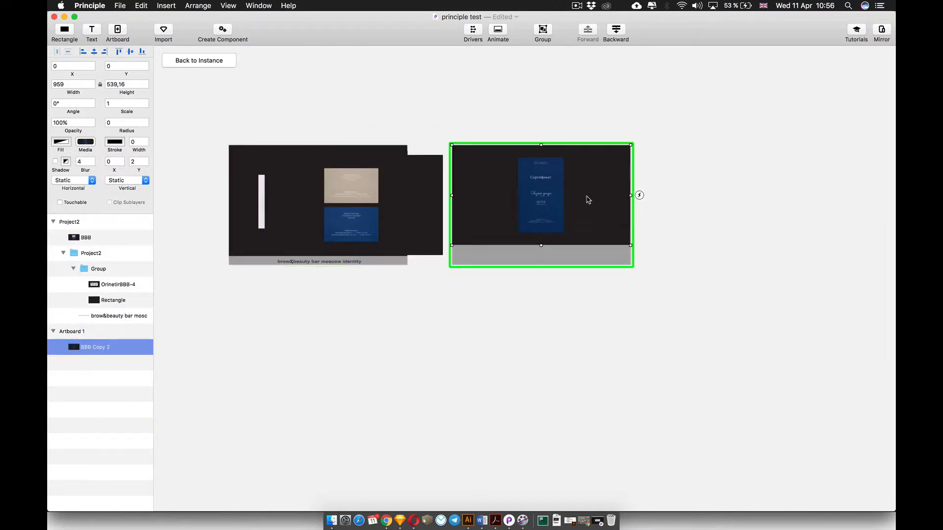
left_click_drag(589, 200, 473, 210)
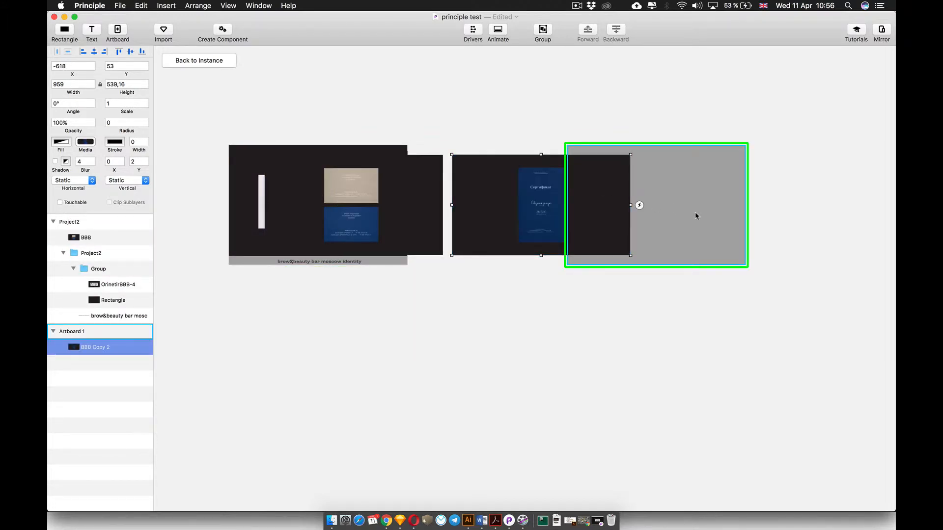
left_click(94, 347)
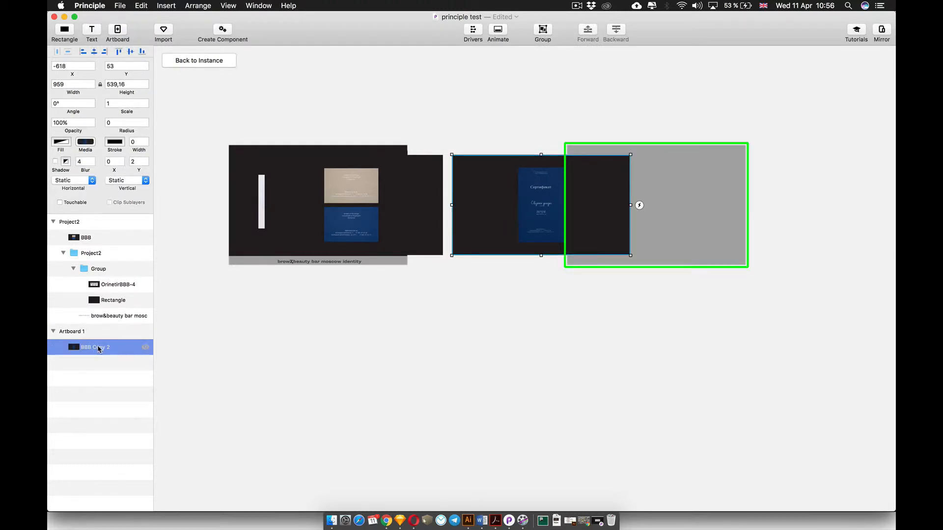
left_click_drag(109, 290, 109, 291)
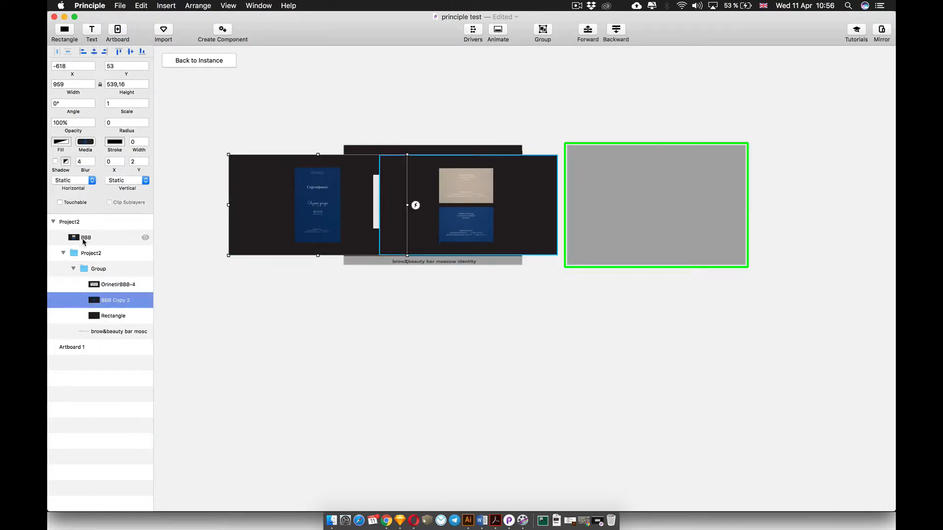
left_click_drag(81, 237, 109, 290)
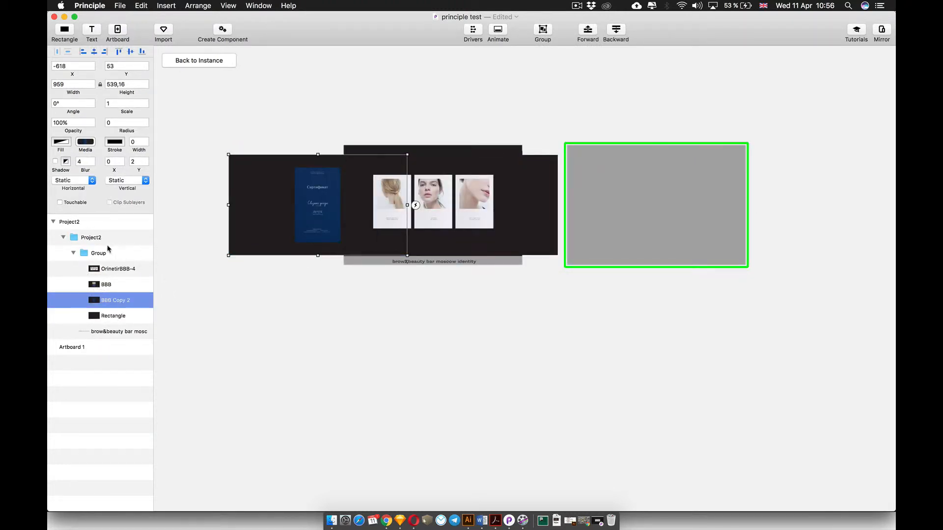
Step: Rename the image group to Slider and delete the emptied Artboard 1
double_click(98, 253)
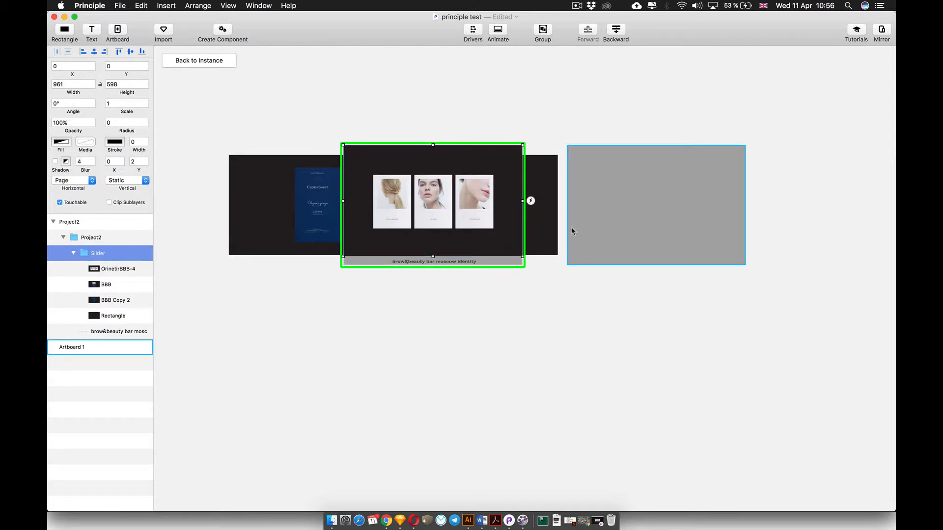
left_click(568, 263)
key("Delete")
Step: Line up the slides in a row after the first image, with BBB at X 962 and BBB Copy 2 at X 1921
left_click(427, 239)
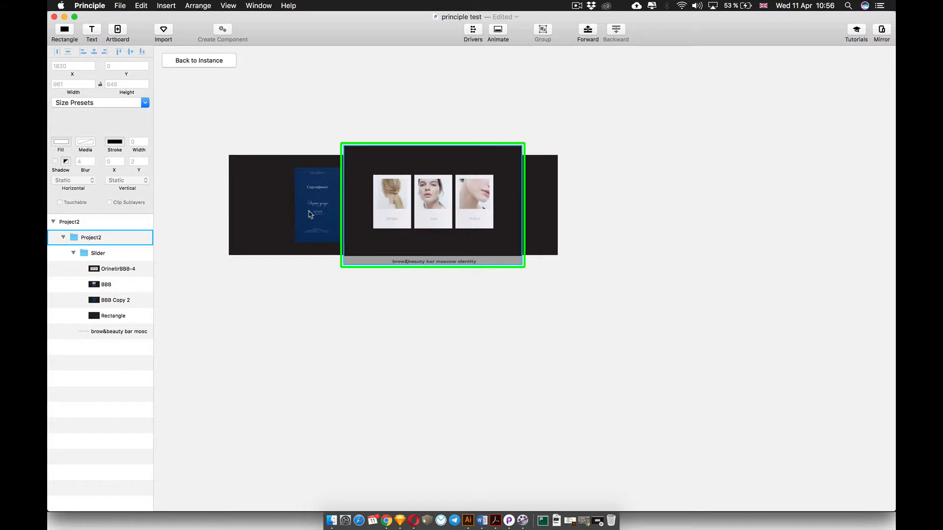
left_click(551, 224)
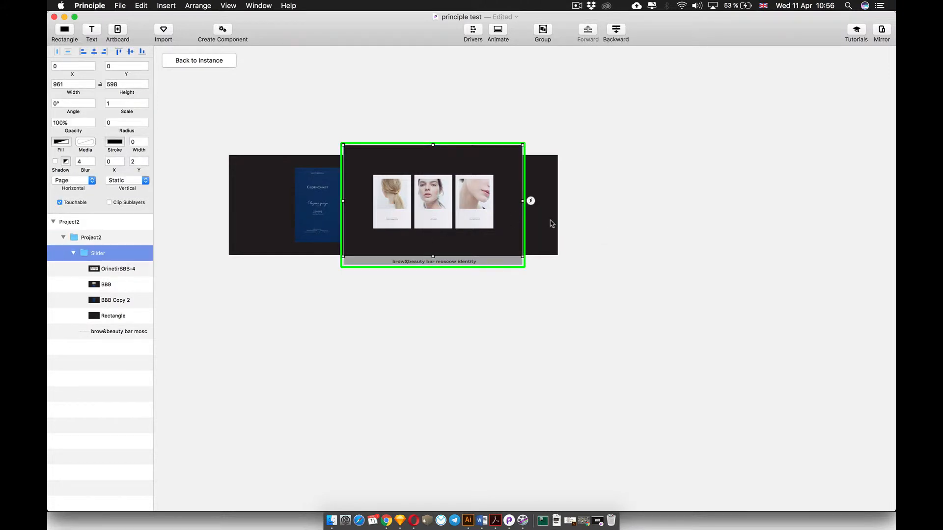
left_click(550, 225)
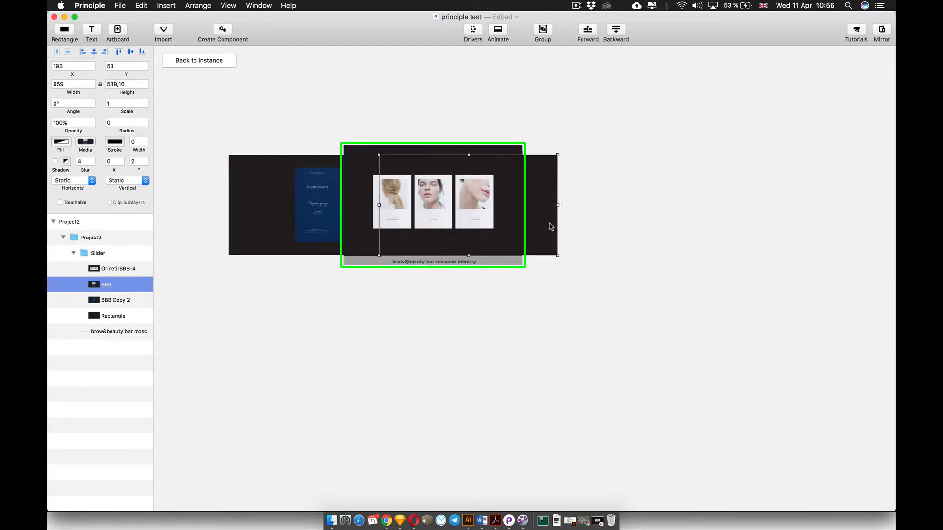
left_click_drag(541, 233, 685, 229)
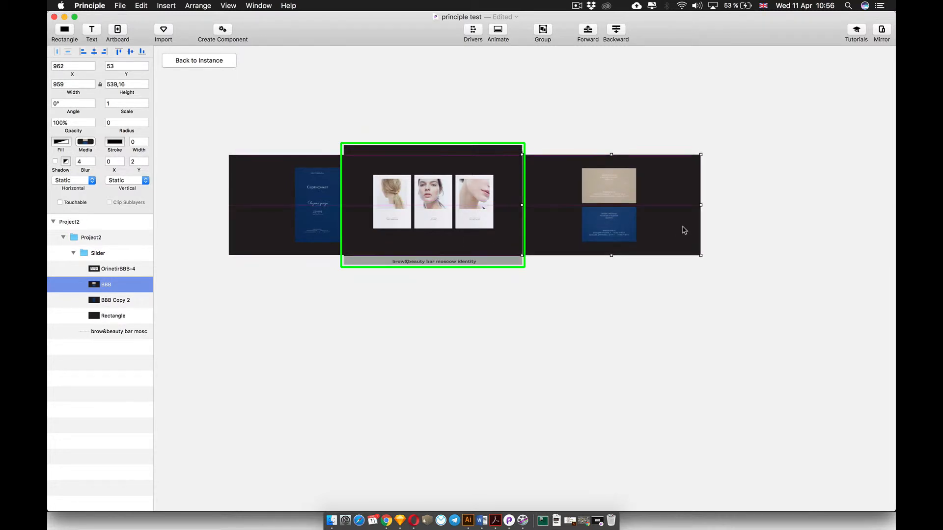
left_click(490, 213)
left_click(236, 196)
left_click_drag(236, 196, 756, 203)
scroll(756, 203, "right", 5)
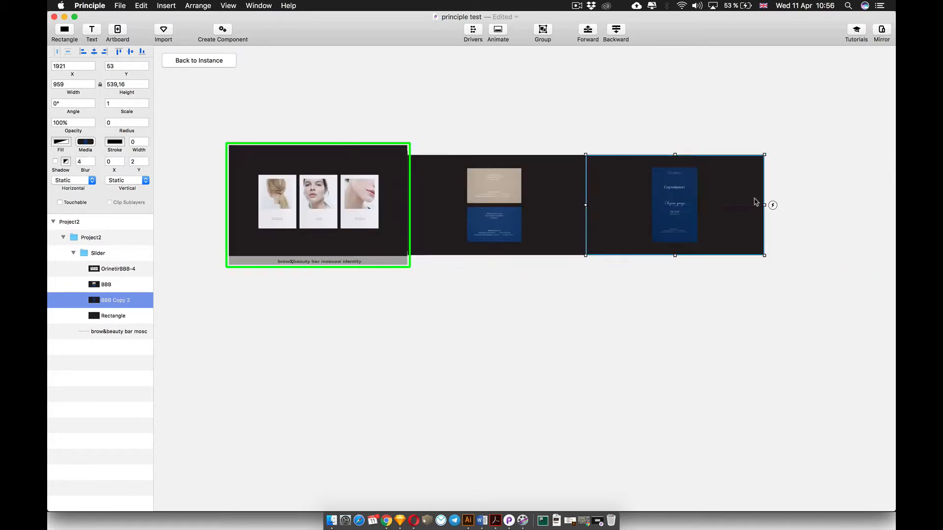
Step: Align the vertical centres of the three images in the Slider group
left_click(373, 215)
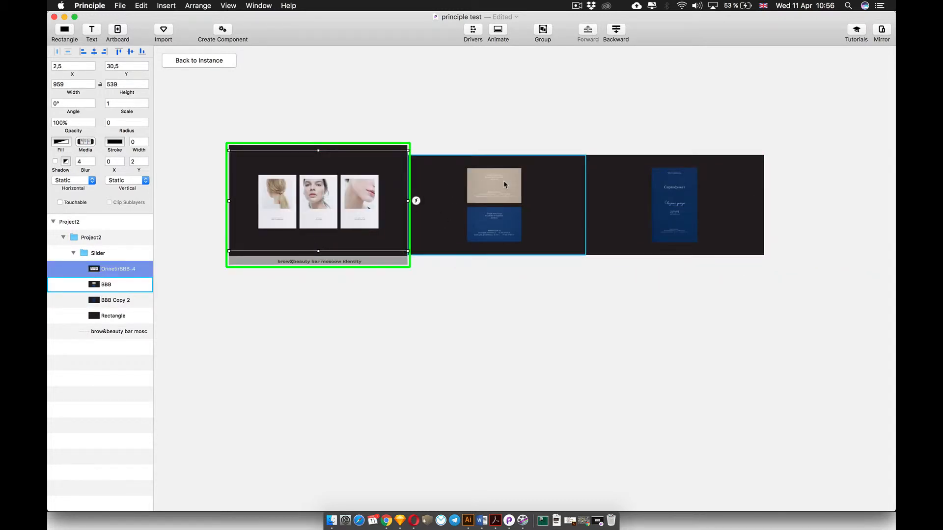
left_click(546, 187, "shift")
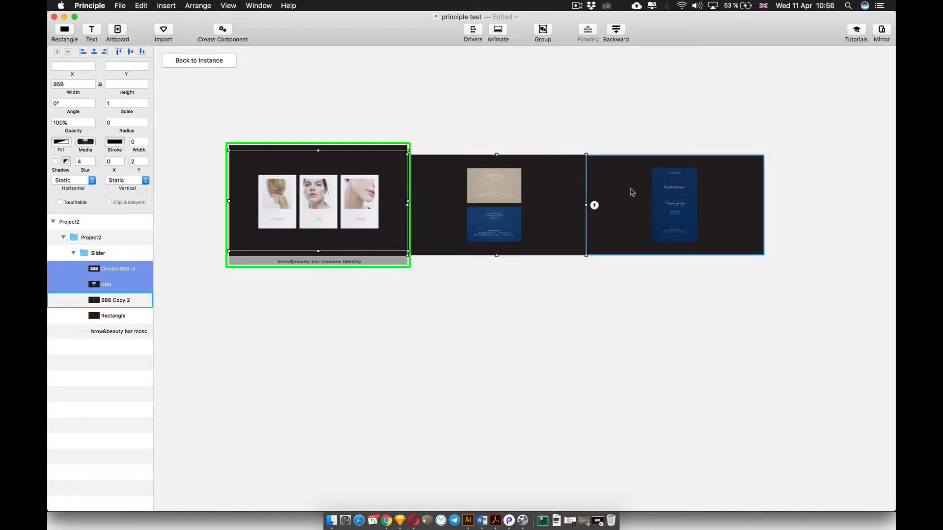
left_click(631, 192, "shift")
left_click(131, 51)
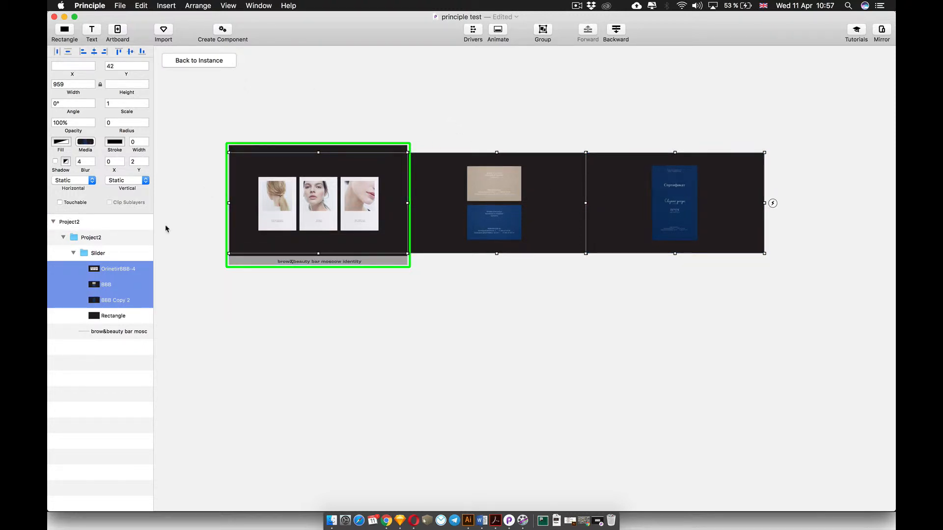
Step: Test the horizontal paging of the Slider group back and forth in the Project2 component preview
left_click(94, 257)
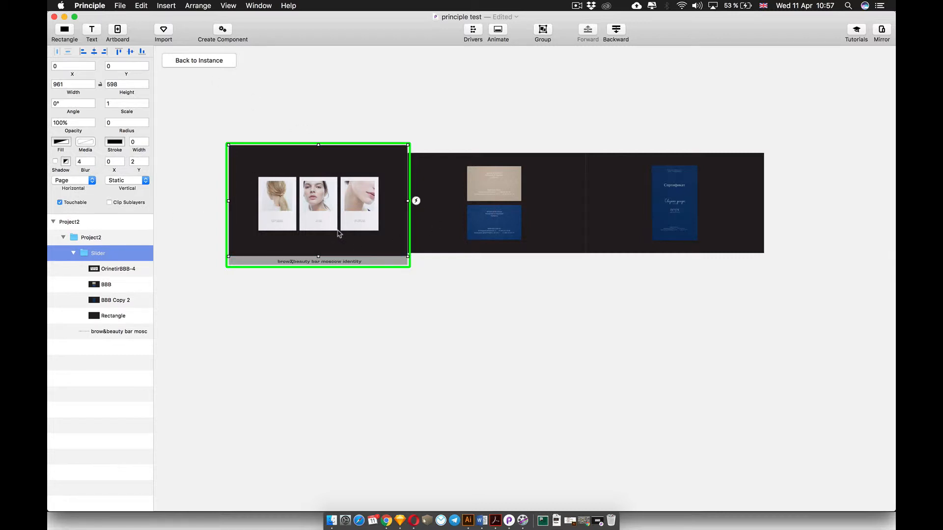
left_click(597, 520)
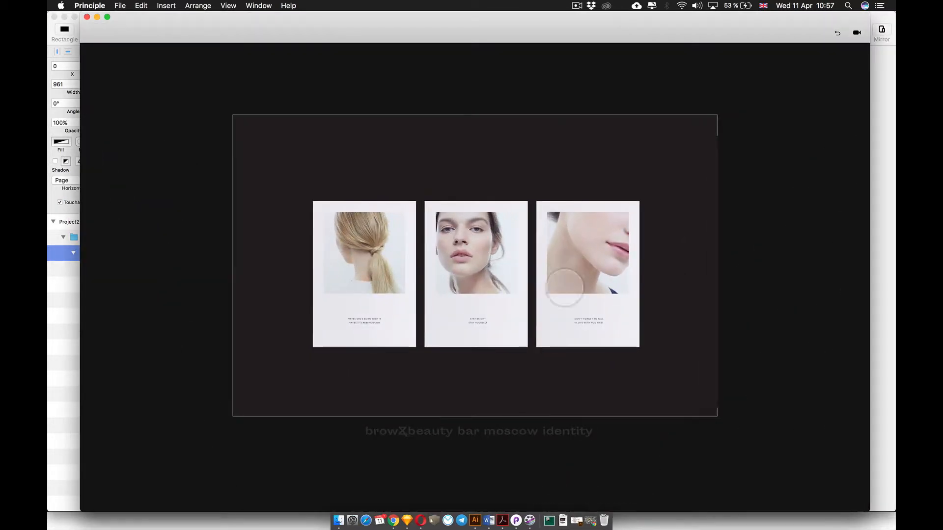
left_click_drag(584, 316, 409, 311)
left_click_drag(543, 327, 680, 307)
left_click_drag(482, 269, 611, 290)
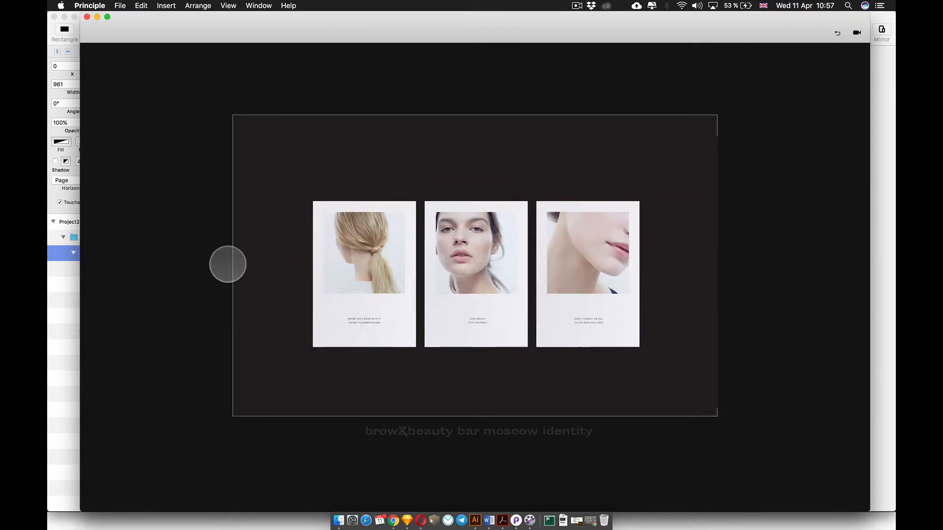
Step: Return to the main artboard and swipe through the brow&beauty bar gallery in its preview
left_click_drag(667, 39, 743, 439)
left_click(187, 62)
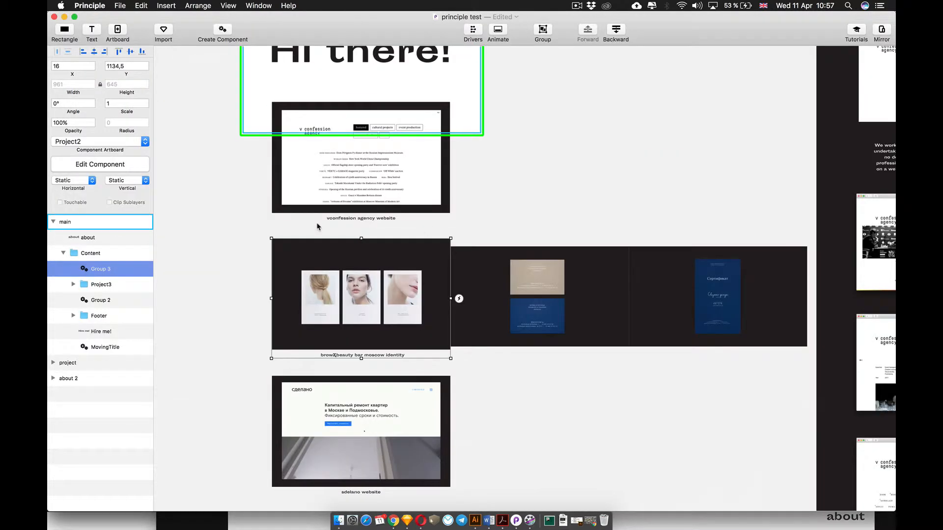
key("super+grave")
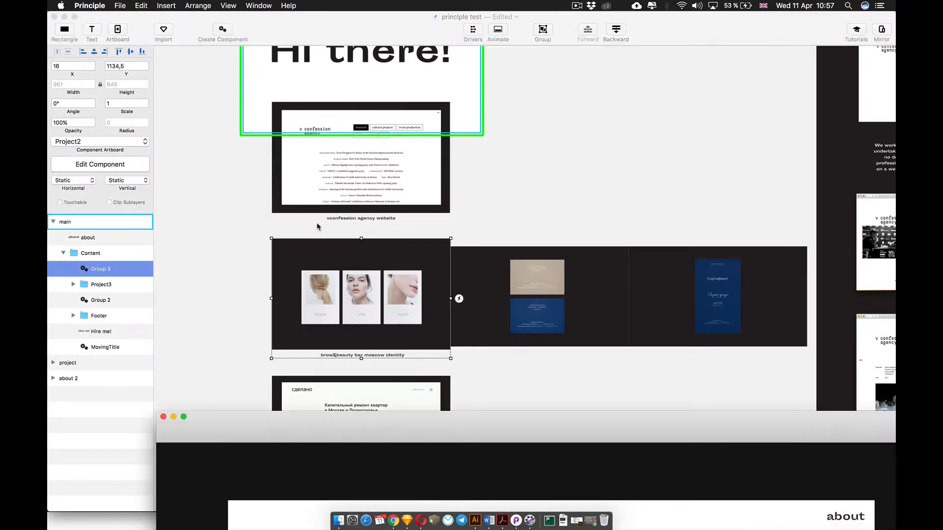
double_click(413, 433)
scroll(388, 191, "down", 10)
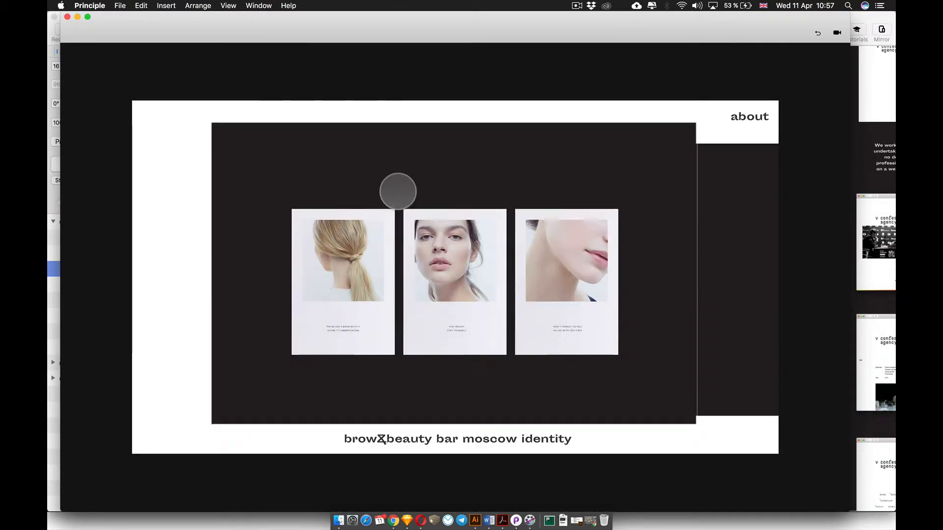
left_click_drag(539, 237, 451, 238)
left_click_drag(541, 269, 747, 300)
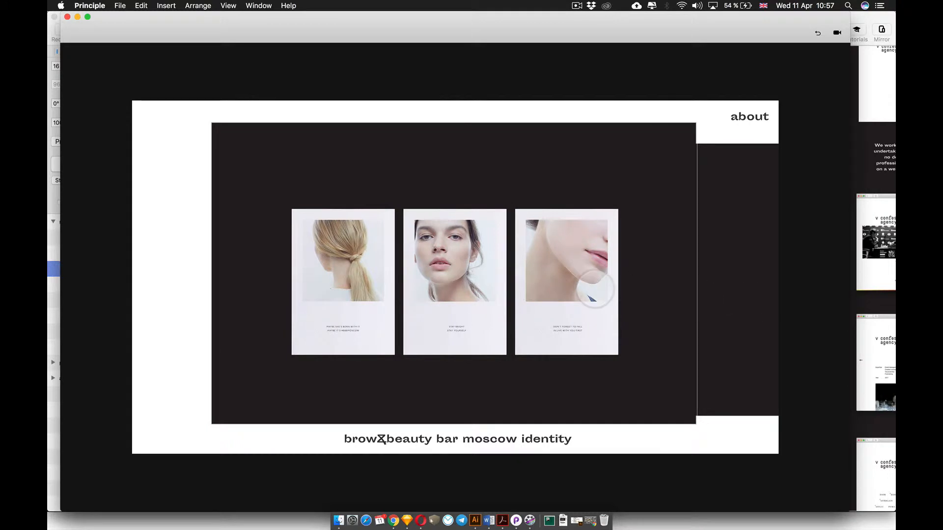
left_click_drag(596, 289, 650, 289)
Step: Draw a rectangle about 199 × 602 over the start of the second brow&beauty bar slide, at X 974, Y 1135
left_click_drag(397, 41, 454, 419)
left_click(430, 195)
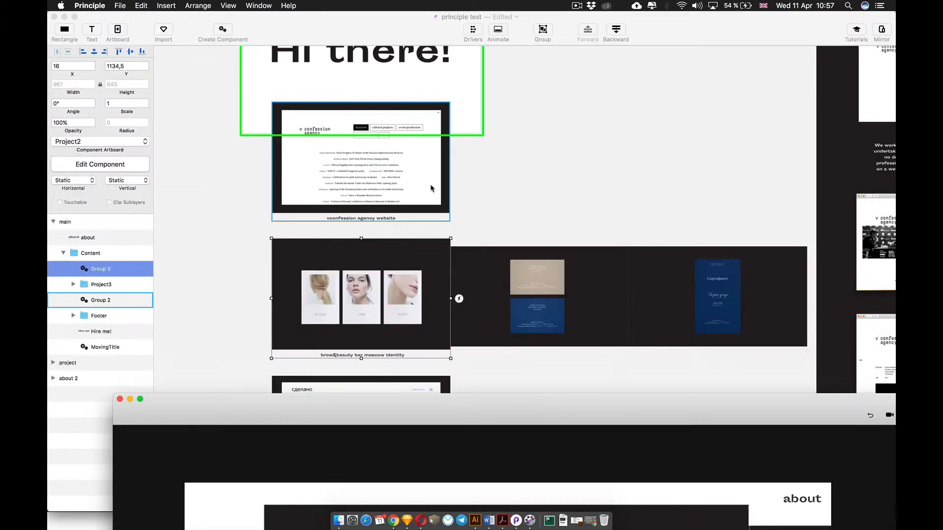
left_click(430, 301)
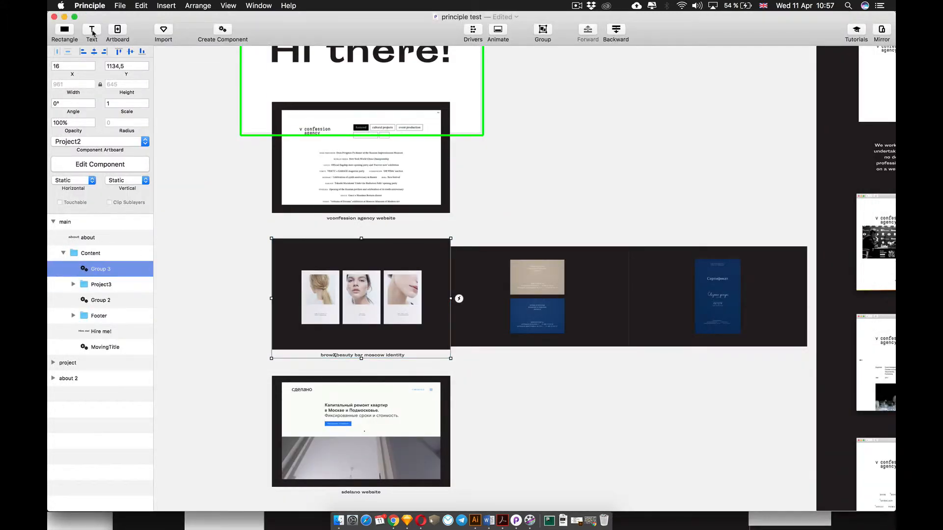
left_click(71, 29)
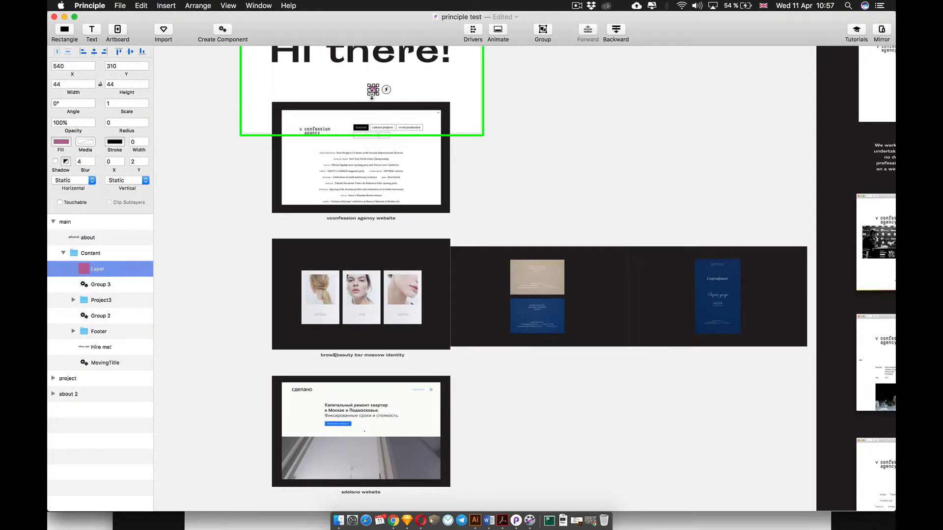
left_click_drag(406, 114, 487, 355)
left_click_drag(516, 295, 500, 295)
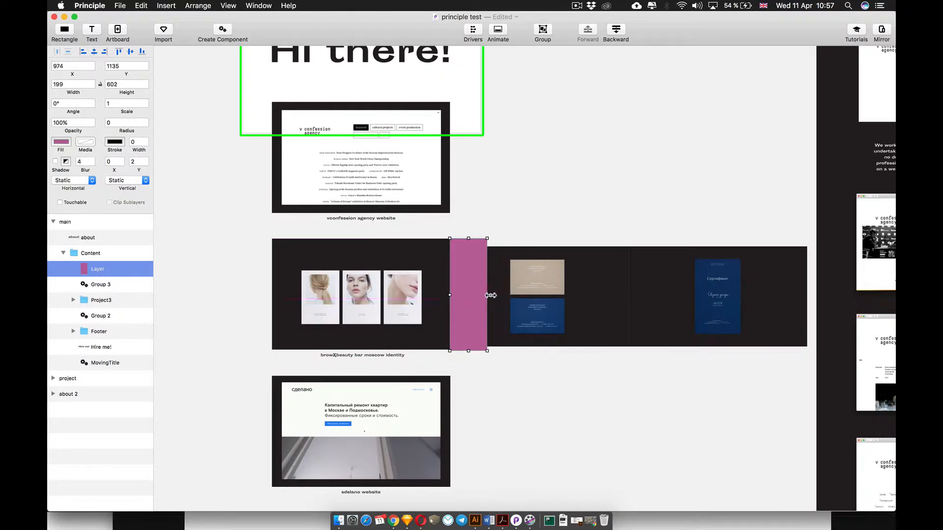
Step: Fill the new cover rectangle with white (FFFFFF)
left_click(64, 144)
left_click_drag(69, 160, 58, 154)
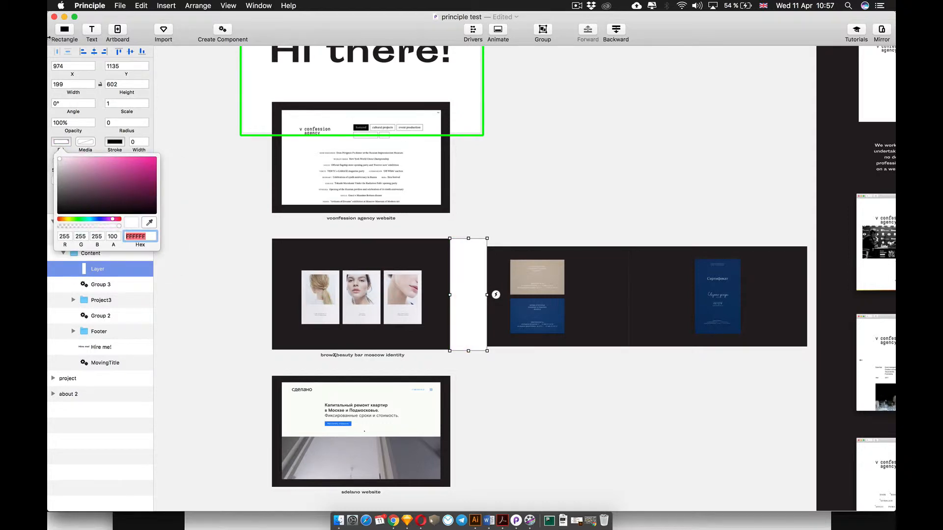
left_click(500, 147)
Step: Test the white cover in the preview by swiping the brow&beauty bar gallery to the business cards slide
key("super+grave")
left_click_drag(472, 410, 412, 3)
scroll(457, 237, "down", 7)
scroll(457, 236, "down", 5)
left_click_drag(602, 272, 413, 282)
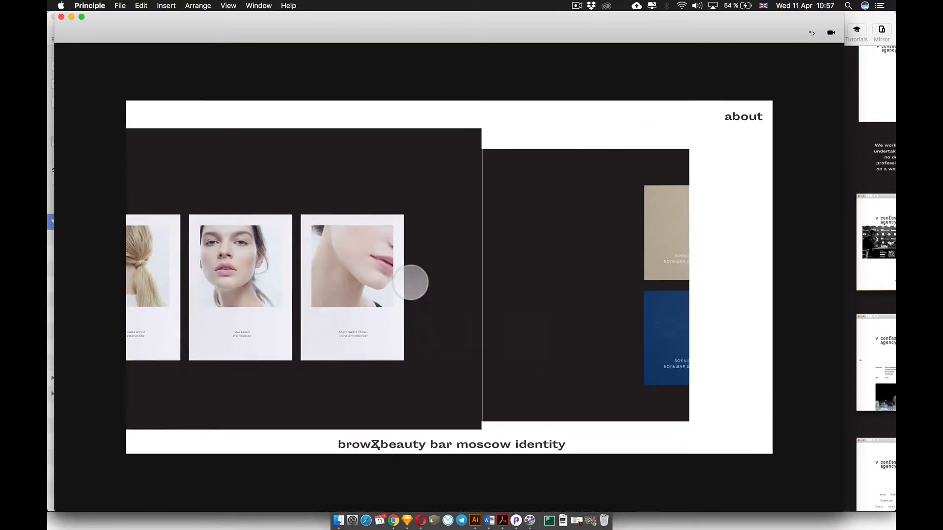
mouse_move(558, 316)
left_mouse_down()
mouse_move(681, 327)
mouse_move(560, 314)
left_mouse_up()
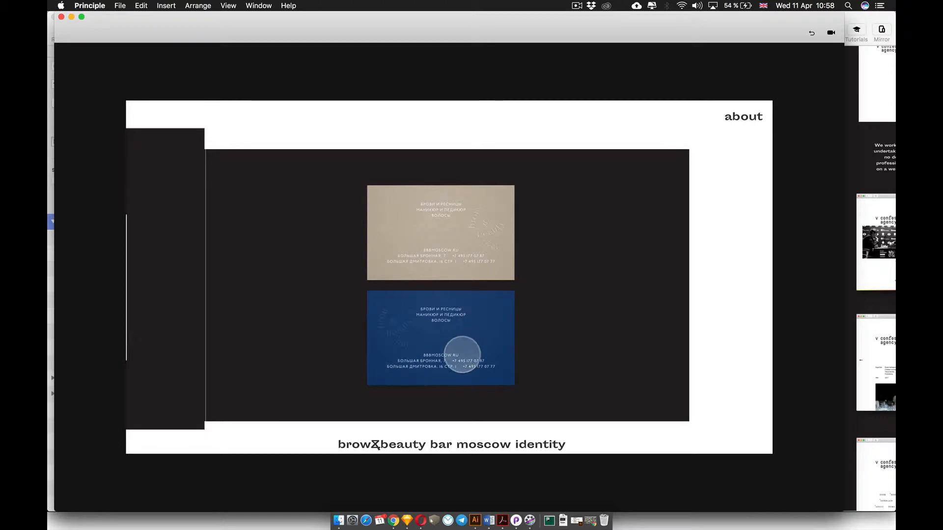
scroll(463, 354, "down", 3)
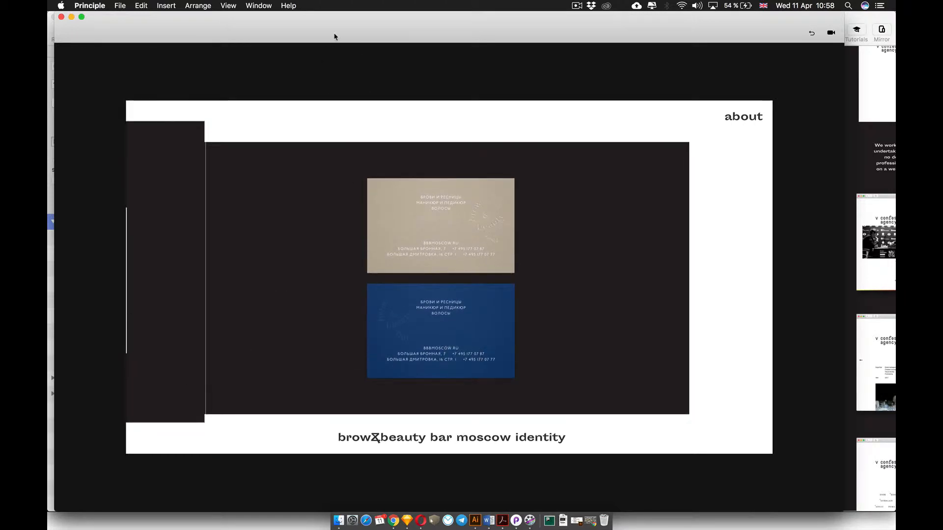
left_click_drag(636, 38, 689, 527)
Step: Rename the Group 3 component as SLIDER and open it for editing
left_click(424, 322)
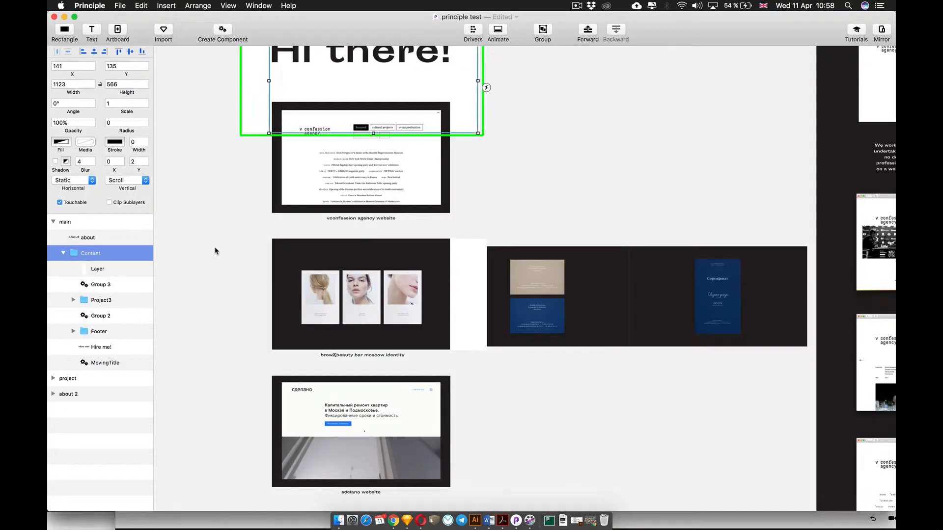
left_click(85, 289)
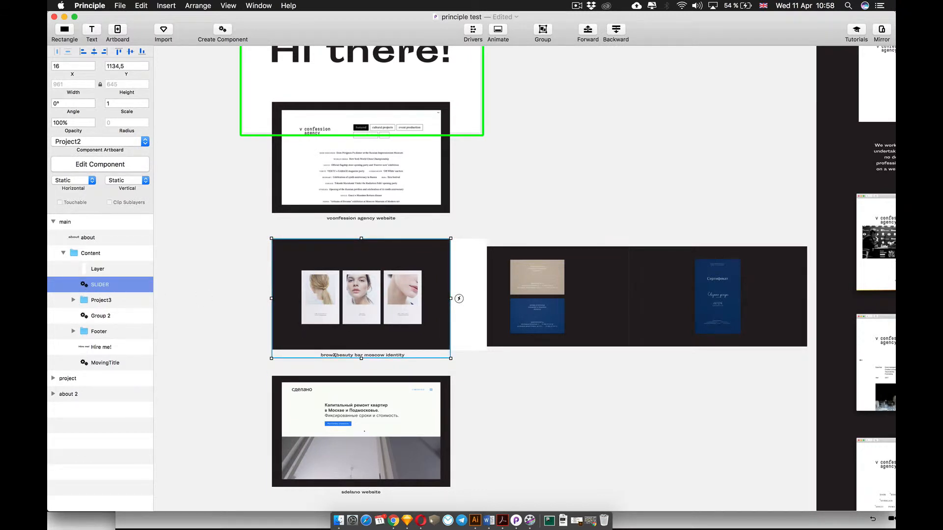
left_click(81, 164)
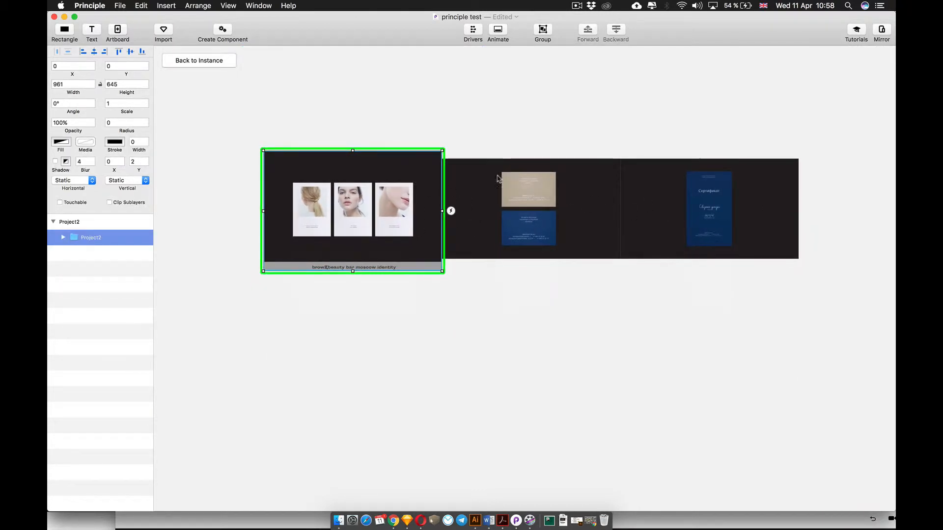
Step: Rename the Rectangle layer in the Slider group as BACKGROUND and widen it to 2880 behind all three slides
left_click(65, 239)
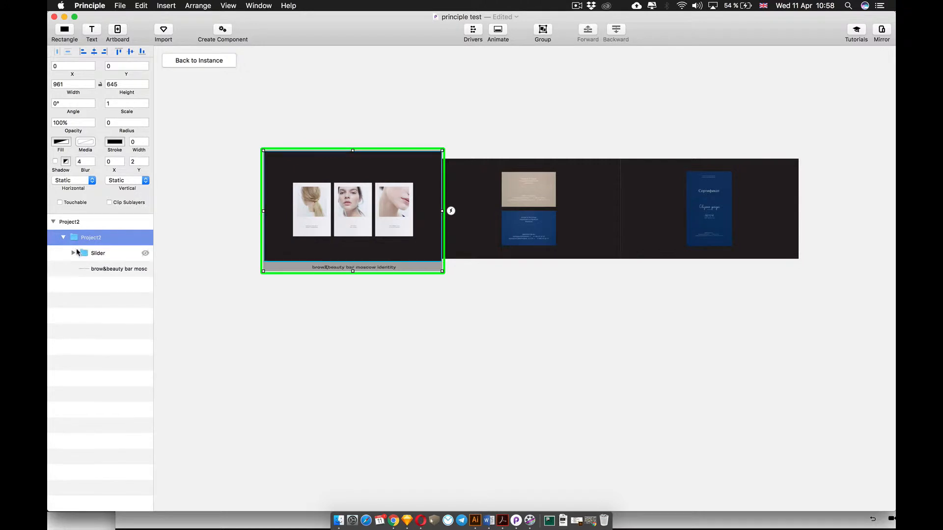
left_click(77, 254)
left_click(73, 254)
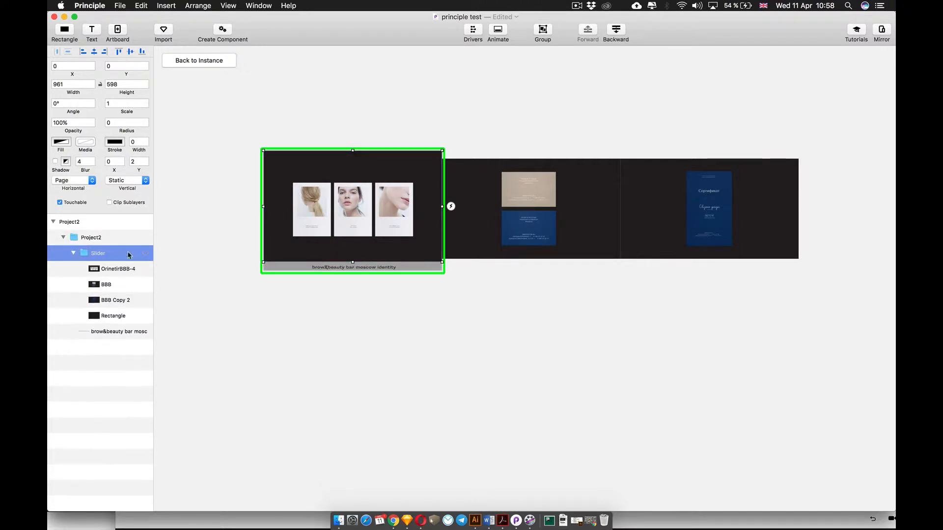
left_click(143, 316)
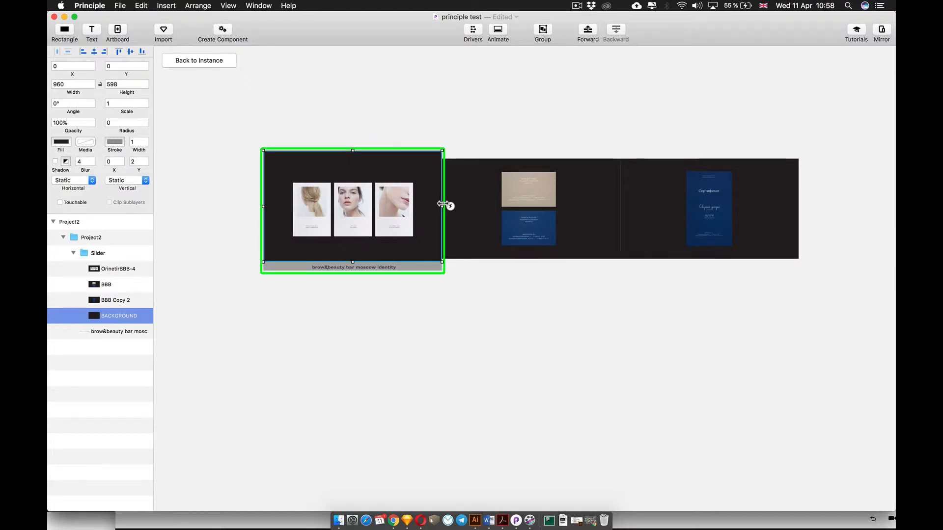
left_click_drag(468, 207, 795, 202)
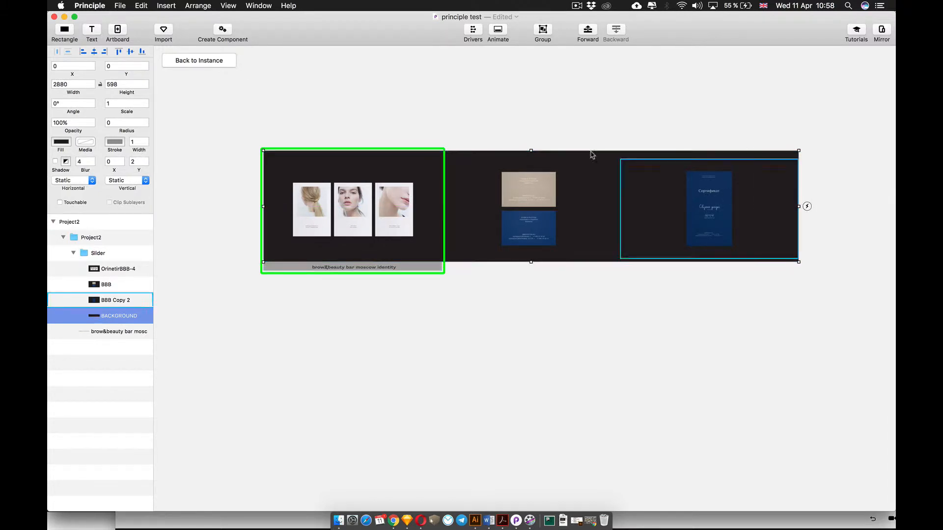
Step: Return to the main artboard and swipe through the slides with the extended background in the preview
left_click(200, 66)
left_click(423, 90)
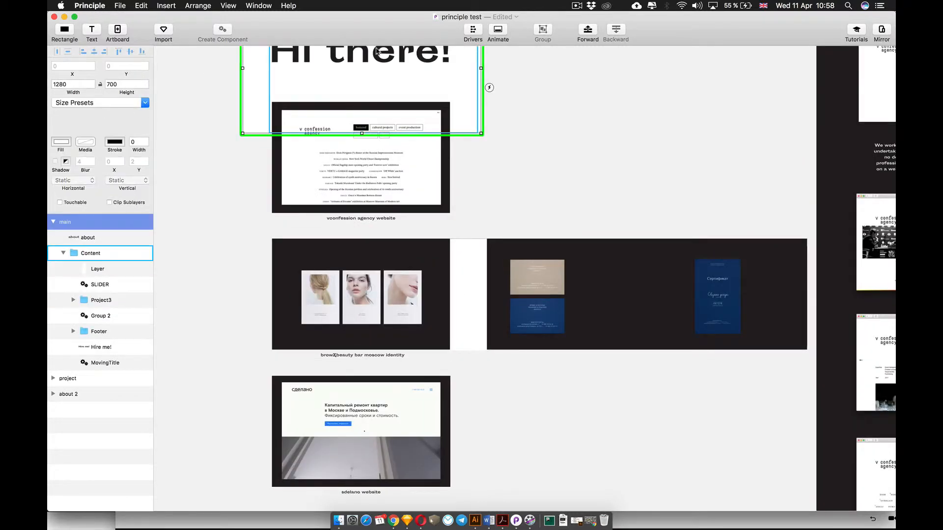
left_click(424, 87)
key("super+p")
left_click_drag(657, 507, 608, 18)
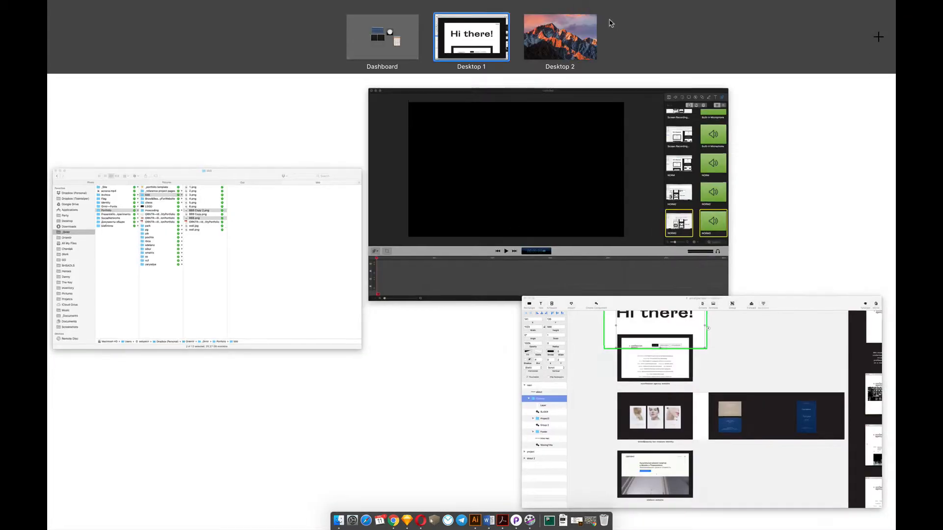
left_click(515, 114)
left_click_drag(660, 519, 628, 55)
scroll(530, 332, "down", 8)
scroll(531, 332, "down", 7)
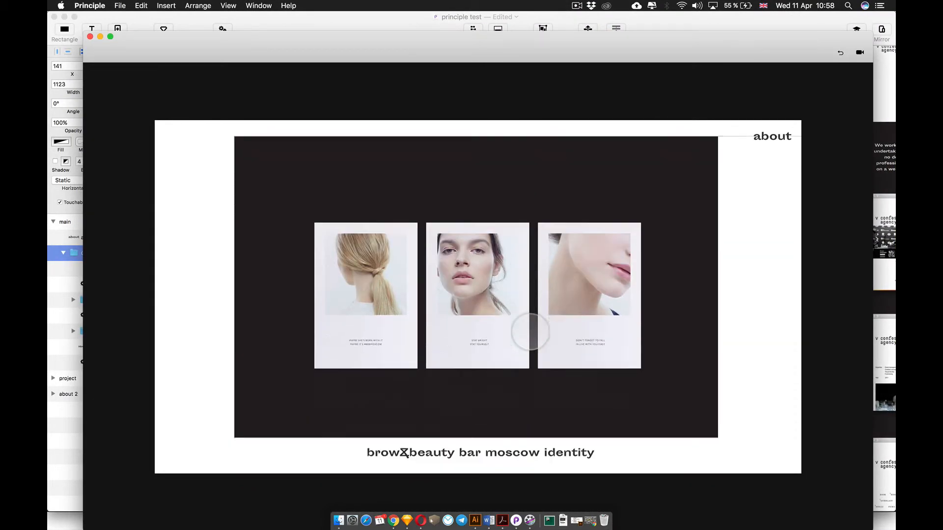
left_click_drag(551, 322, 425, 308)
scroll(630, 276, "up", 2)
left_click_drag(629, 275, 444, 265)
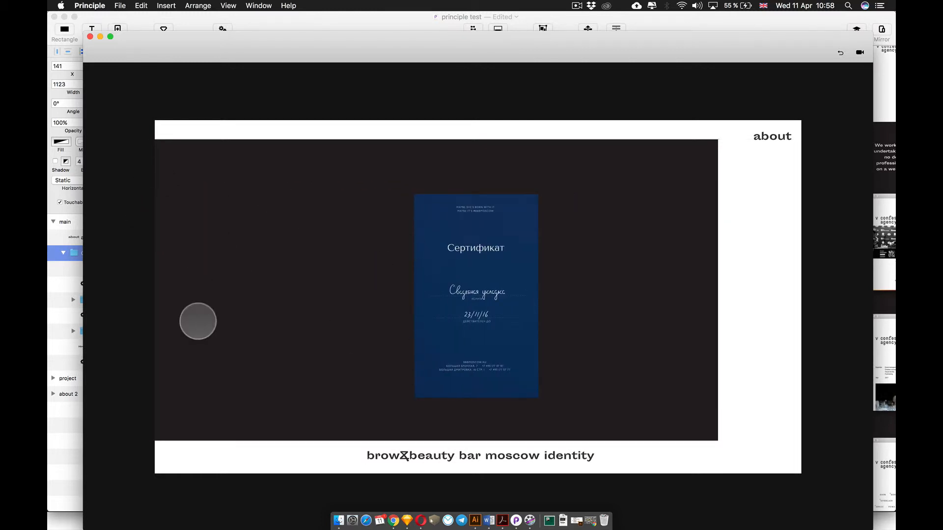
Step: Duplicate the white cover rectangle to the opposite side of the brow&beauty bar slide, at X -183, Y 1135
key("super+grave")
double_click(461, 307)
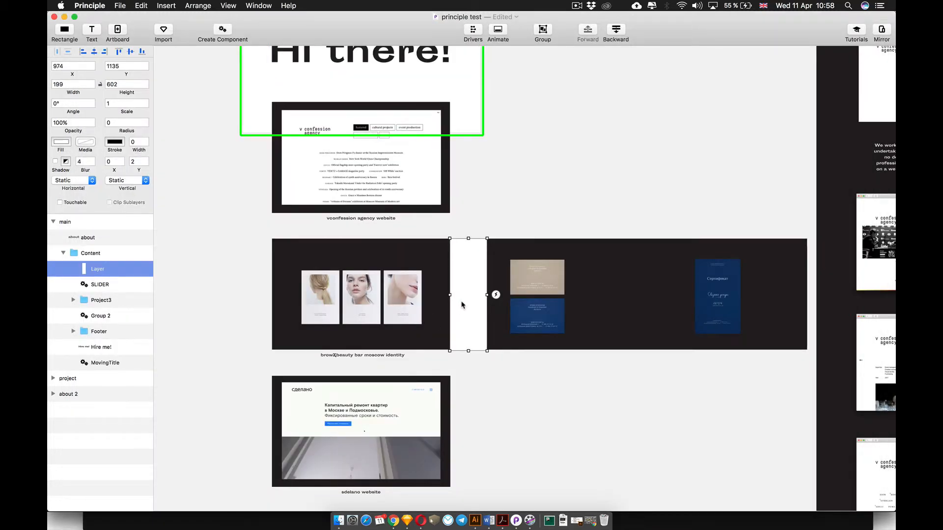
left_click_drag(468, 262, 251, 259, "alt")
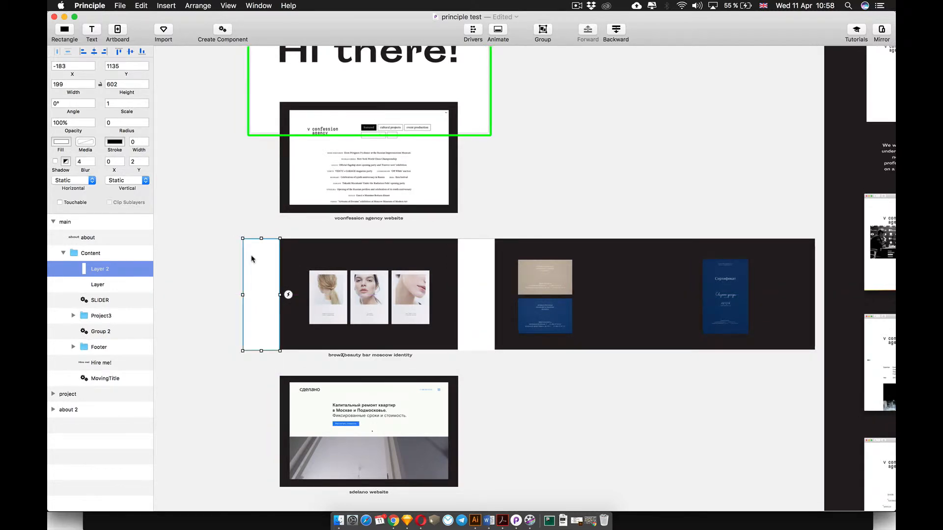
Step: Preview the brow&beauty bar gallery with both white covers and swipe its slides in both directions
key("super+grave")
scroll(400, 293, "down", 8)
scroll(400, 293, "down", 5)
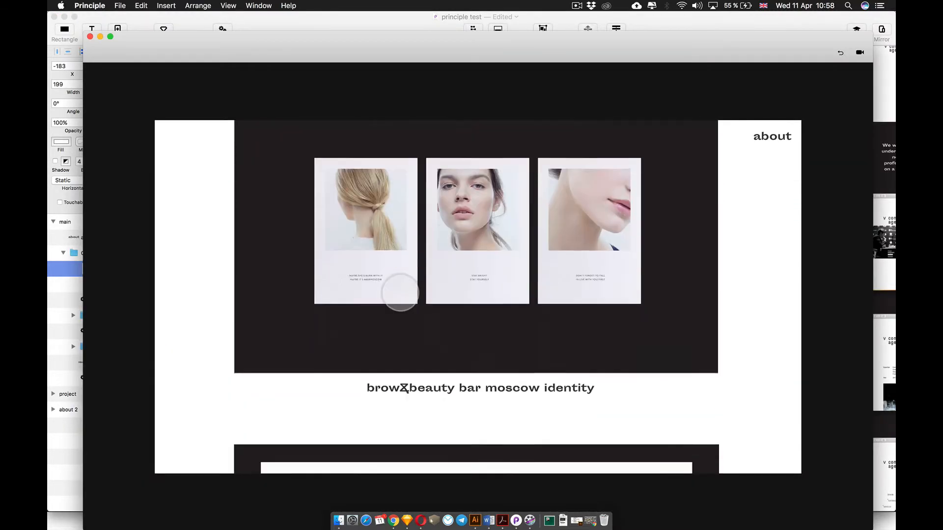
scroll(400, 294, "up", 2)
scroll(519, 329, "up", 2)
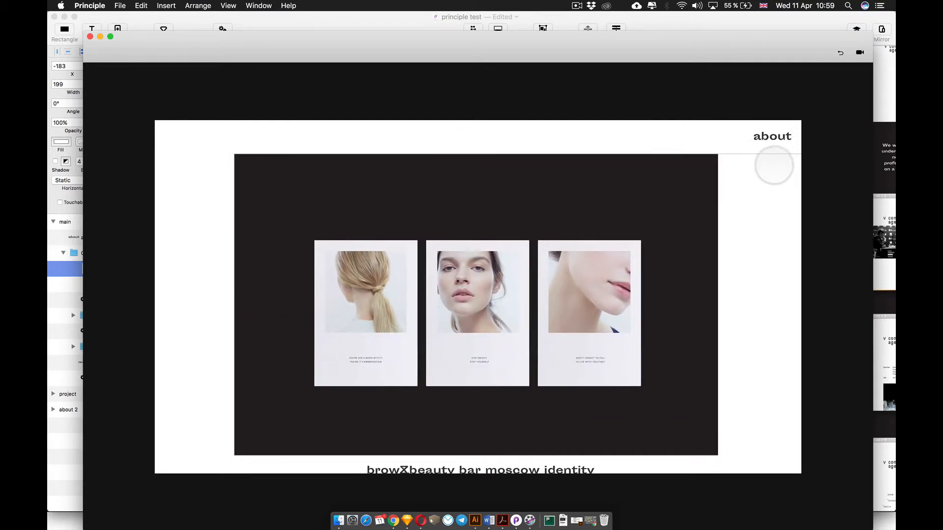
left_click_drag(311, 268, 600, 264)
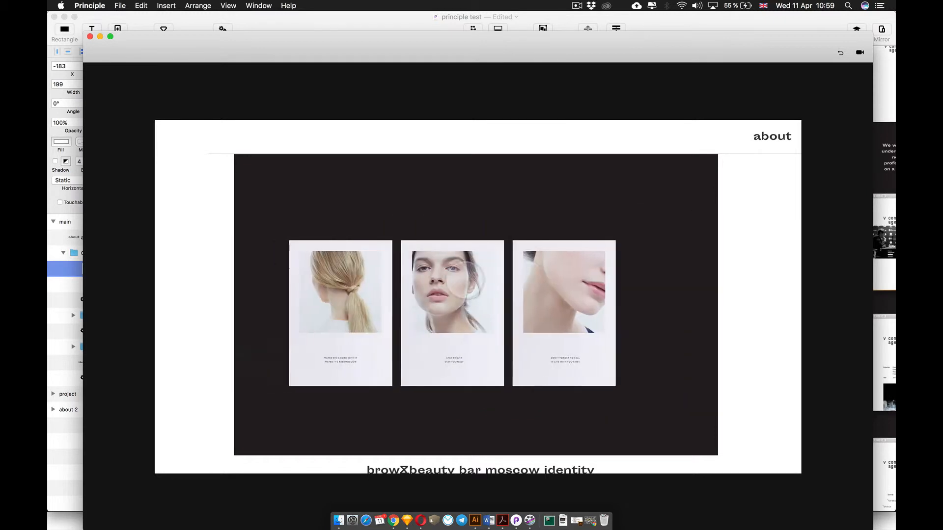
left_click_drag(689, 282, 489, 272)
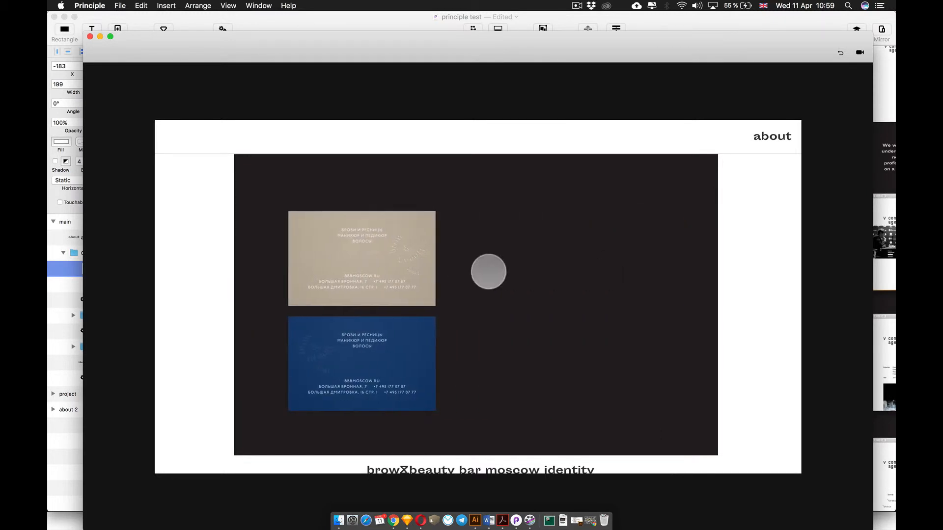
Step: Extend both white covers upward to a height of 636, with their top edge at Y 1101
key("super+grave")
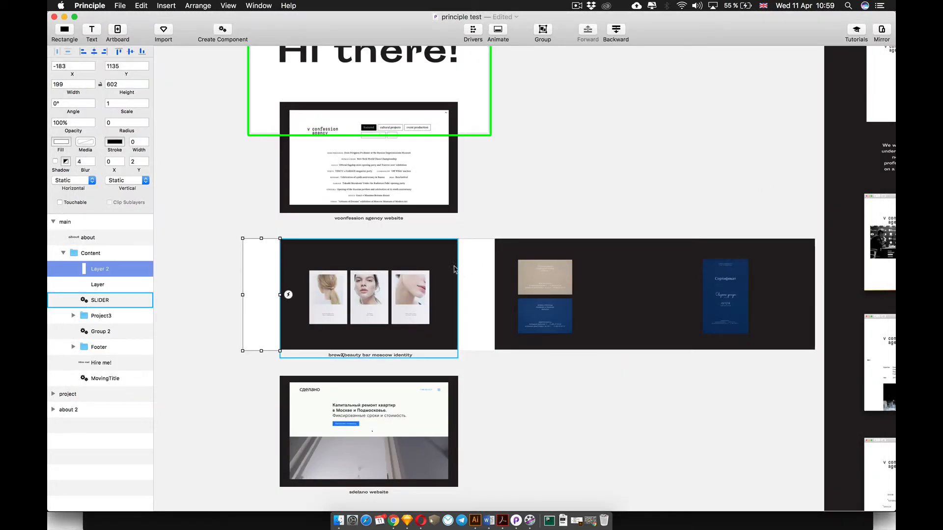
left_click(479, 268)
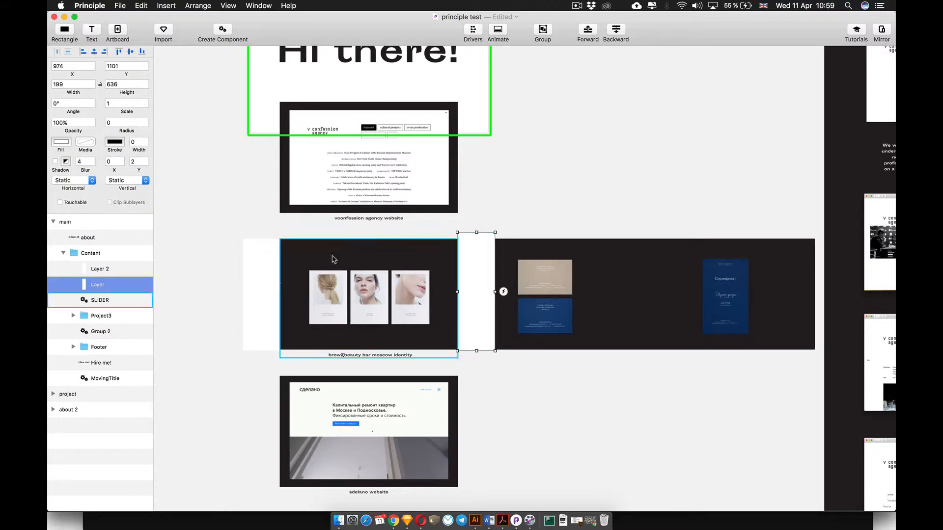
left_click(277, 274)
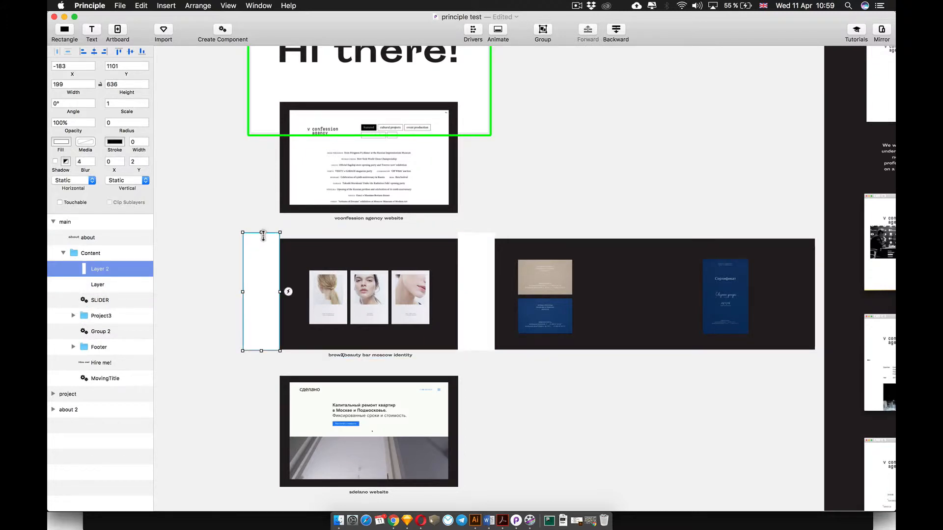
Step: Check the top edge of the taller covers around the brow&beauty bar gallery in the preview
key("super+grave")
scroll(590, 368, "down", 10)
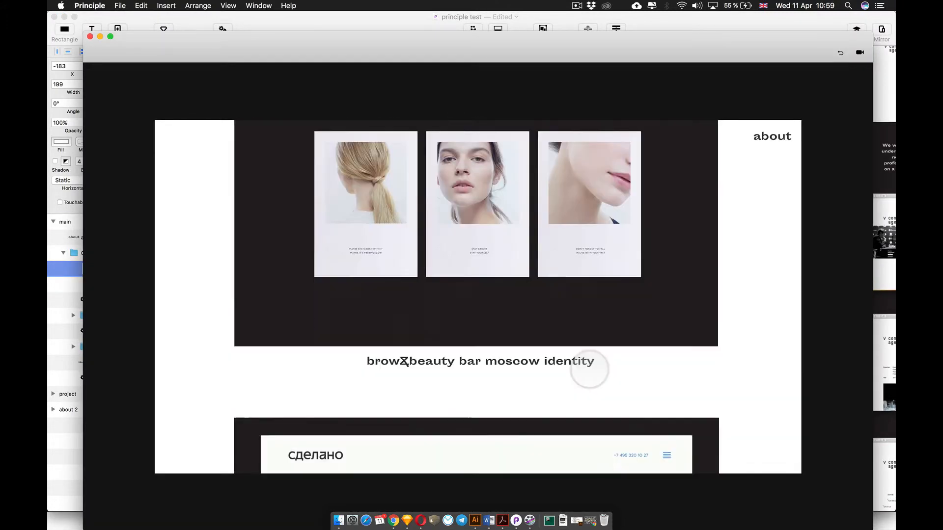
scroll(589, 369, "up", 4)
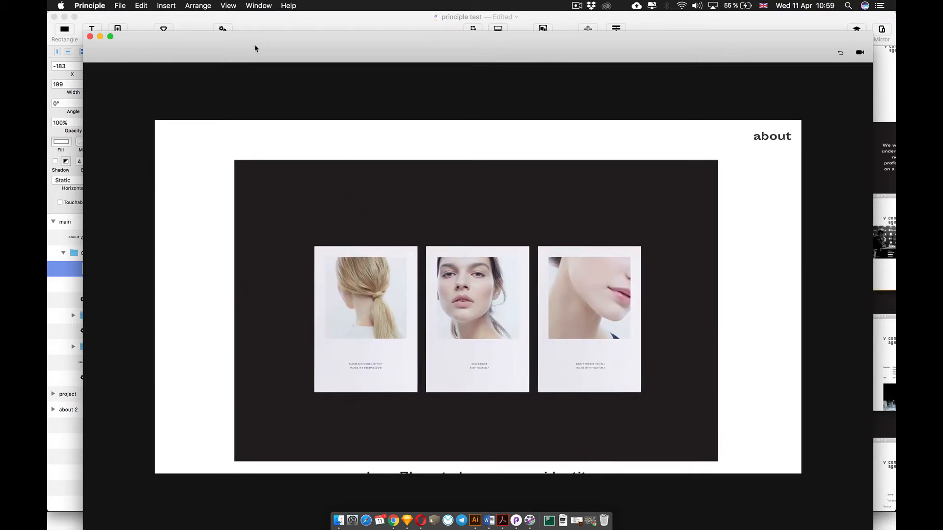
left_click_drag(255, 48, 332, 428)
Step: Open the SLIDER component for editing and show the drivers for its Slider group
left_click(102, 301)
left_click(102, 301)
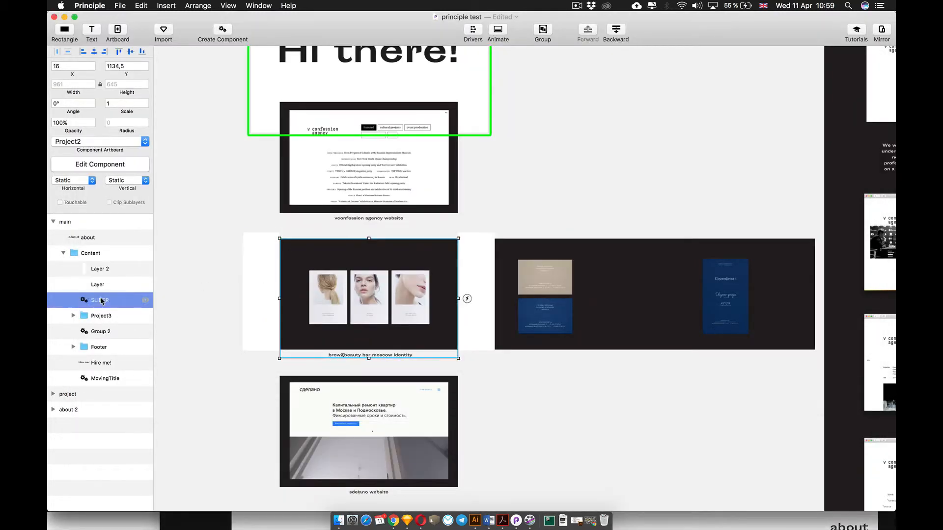
left_click(105, 164)
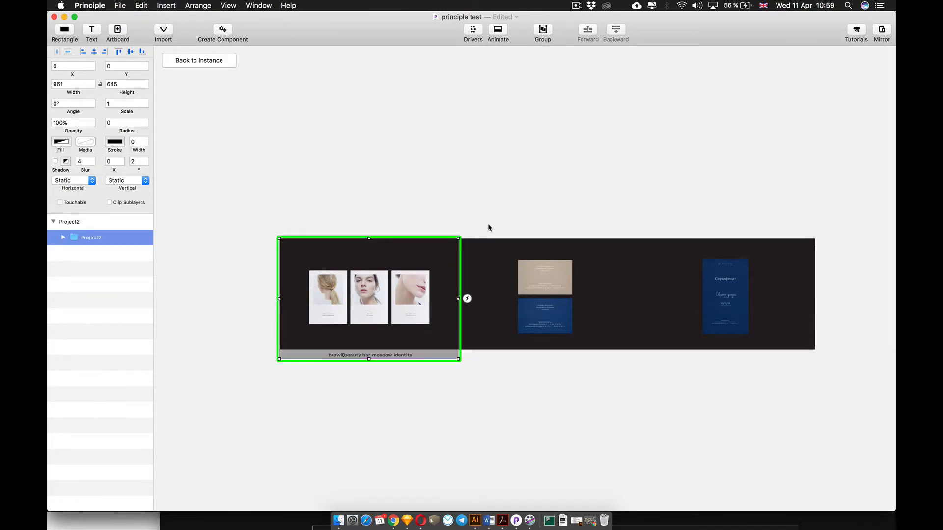
double_click(339, 340)
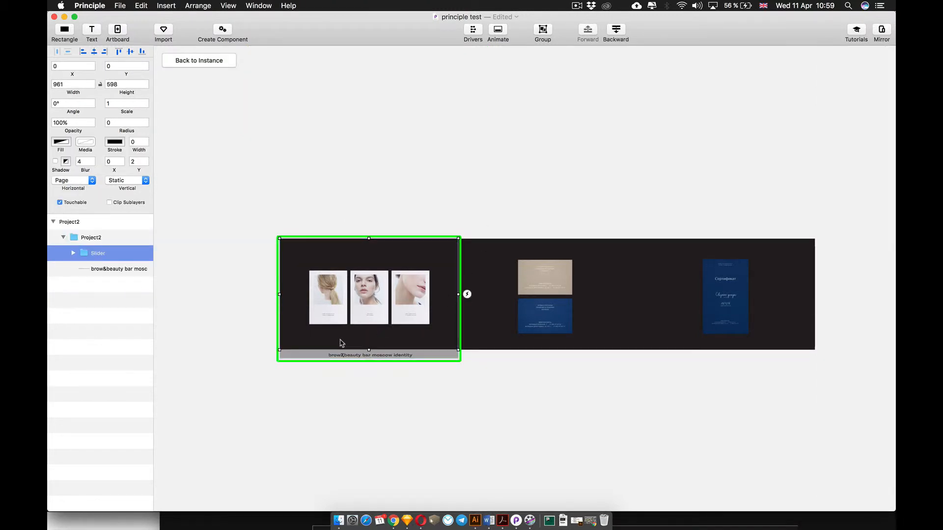
scroll(340, 341, "up", 5)
scroll(340, 340, "left", 2)
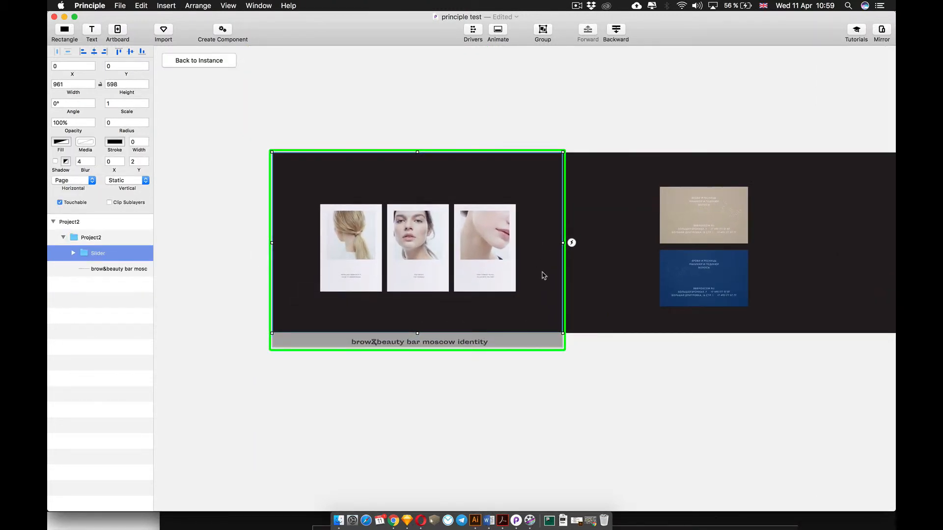
scroll(544, 275, "down", 1)
left_click(473, 30)
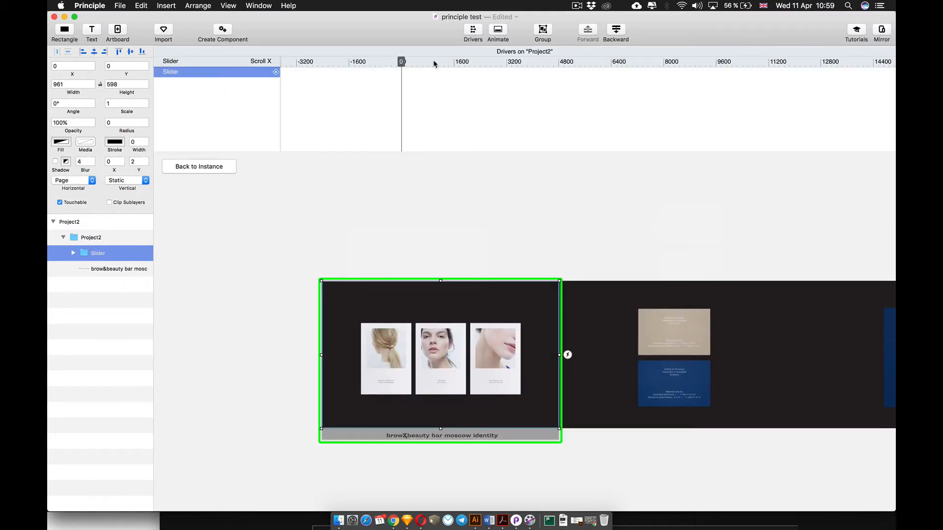
Step: Add a white circle, 23 by 23 with radius 100, beneath the three photos on the first slide
mouse_move(401, 62)
left_mouse_down()
mouse_move(448, 63)
mouse_move(402, 72)
left_mouse_up()
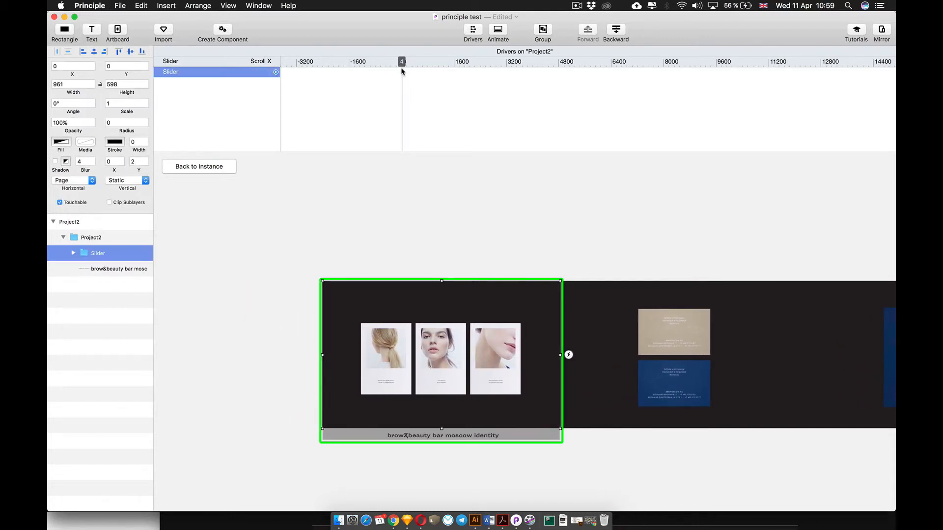
left_click(62, 32)
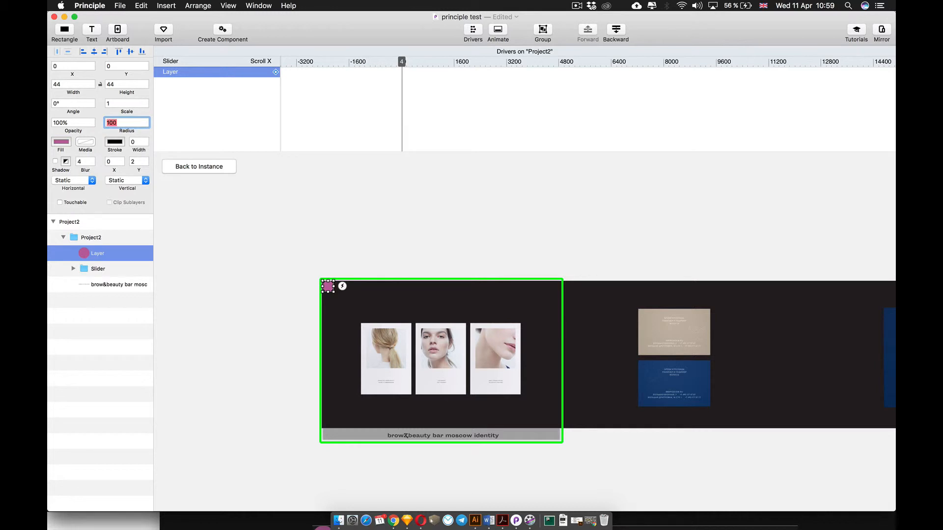
left_click(63, 143)
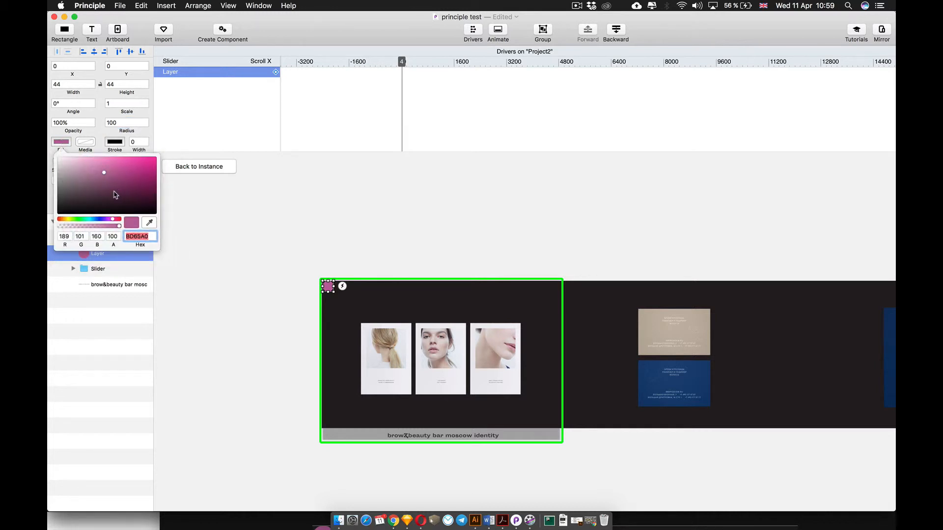
left_click(360, 216)
left_click(326, 285)
left_click(329, 290)
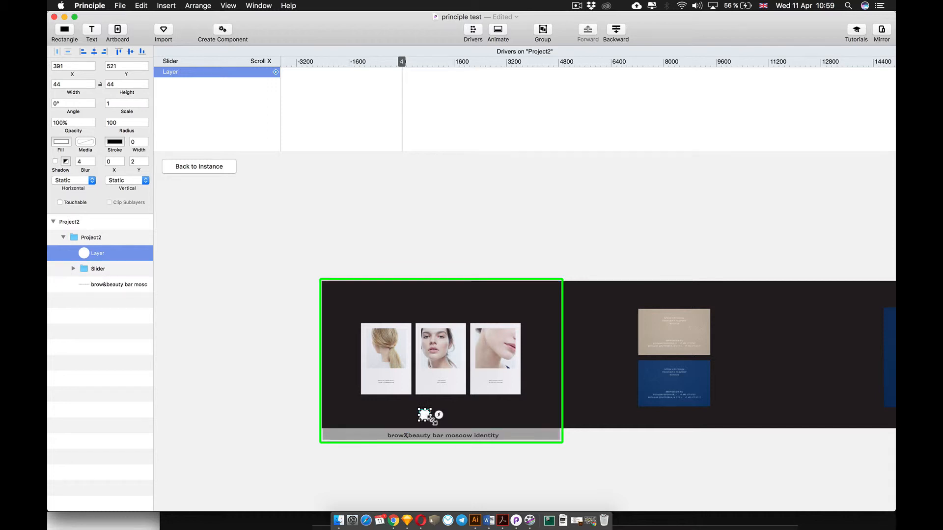
scroll(426, 415, "up", 5)
scroll(434, 416, "down", 3)
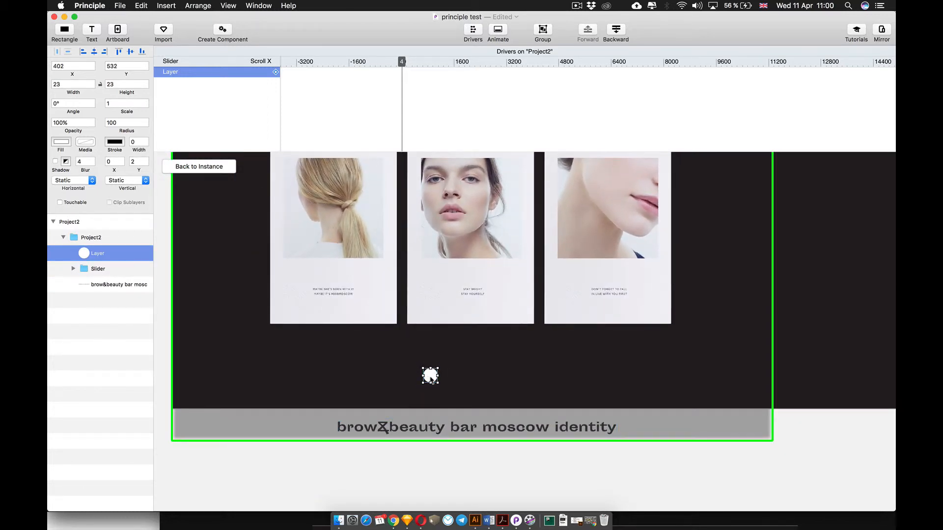
Step: Duplicate the white circle twice to form an evenly spaced row of three at Y 543, and return the Slider driver to Scroll X -1
left_click_drag(445, 387, 494, 387)
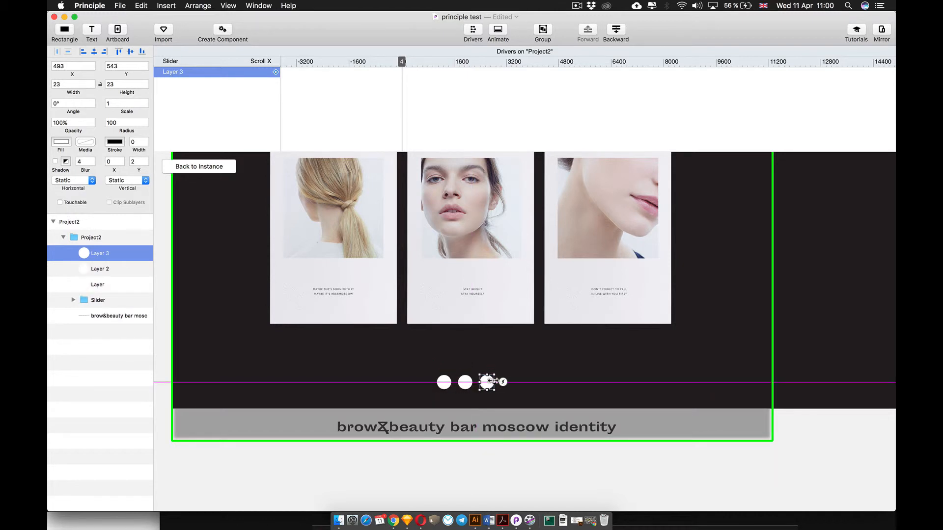
scroll(491, 383, "up", 3)
left_click(516, 419)
scroll(516, 418, "down", 5)
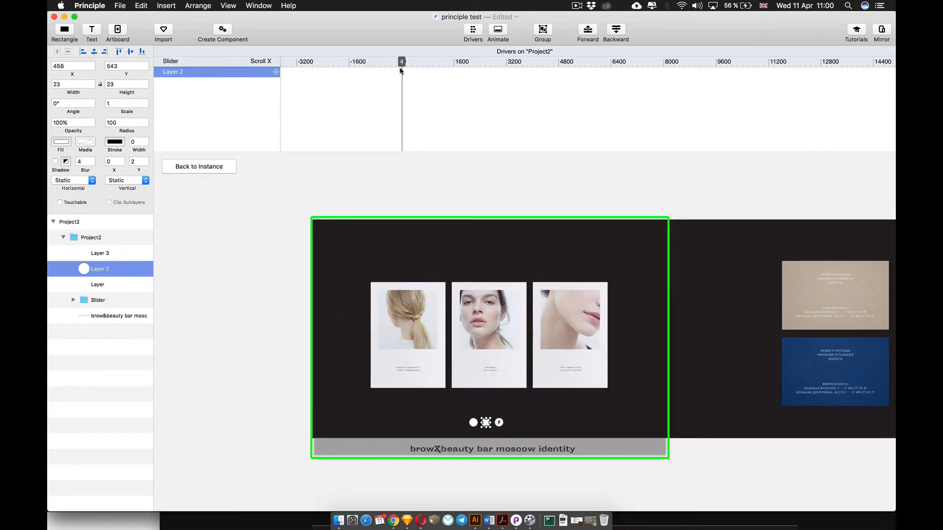
mouse_move(402, 61)
left_mouse_down()
mouse_move(414, 63)
mouse_move(401, 62)
left_mouse_up()
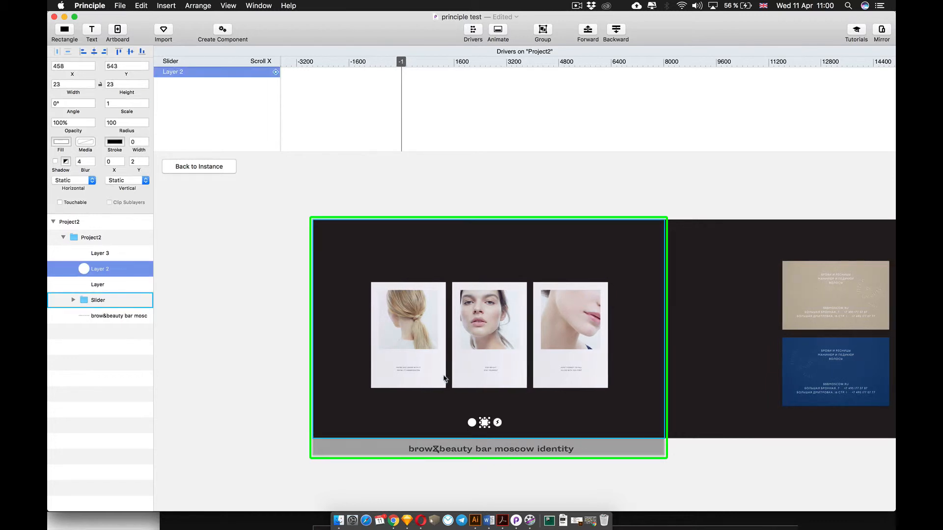
left_click(472, 423)
left_click(485, 423)
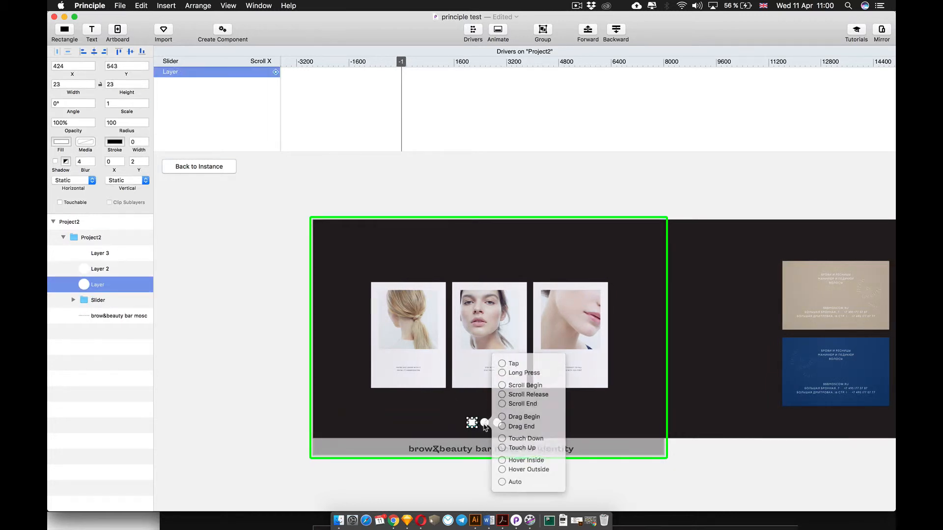
left_click(485, 423)
left_click(485, 423)
left_click(501, 492)
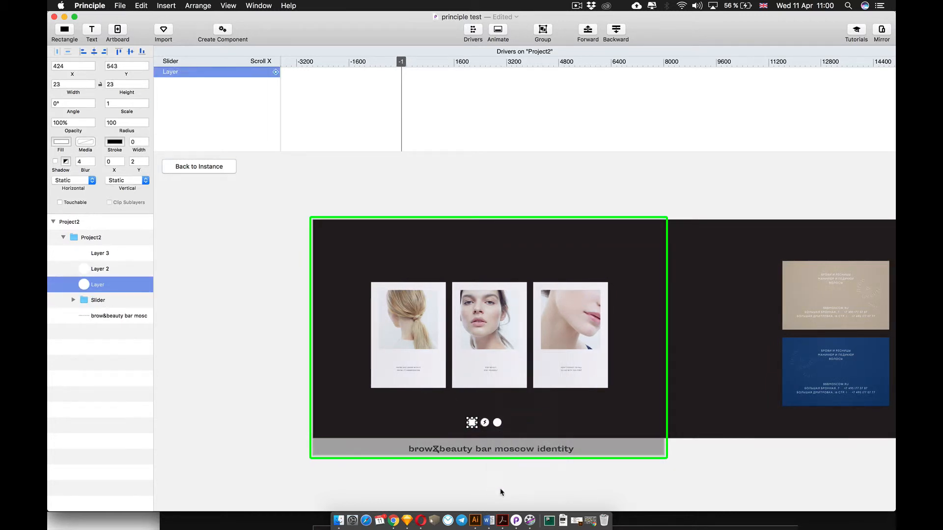
left_click(500, 451)
left_click(485, 424)
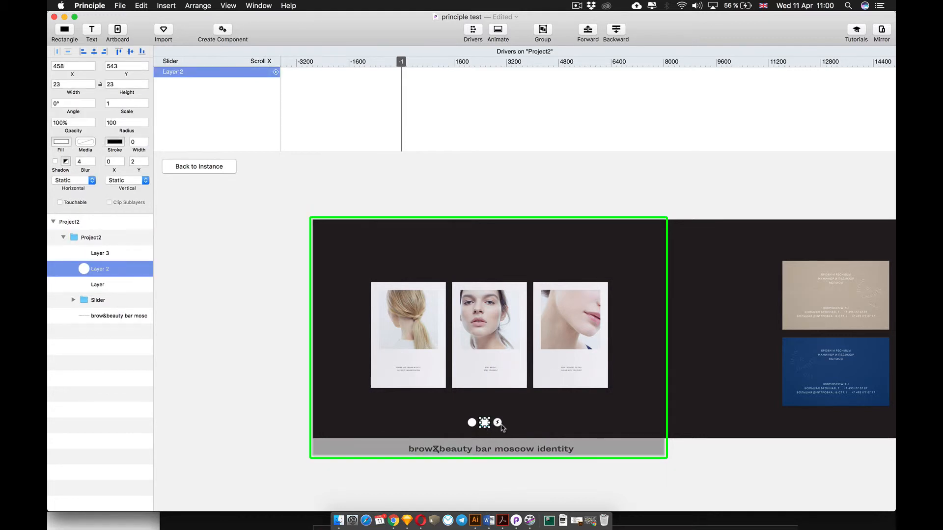
left_click(498, 424)
left_click(498, 437)
Step: Rename the three circle layers, in order along the row, as DOT1, DOT2 and DOT3
scroll(498, 438, "up", 5)
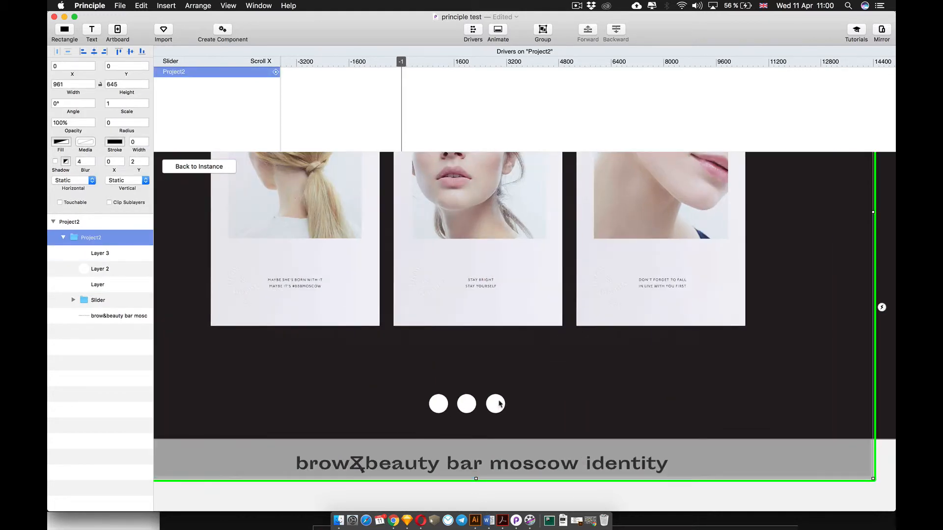
left_click(122, 272)
double_click(93, 285)
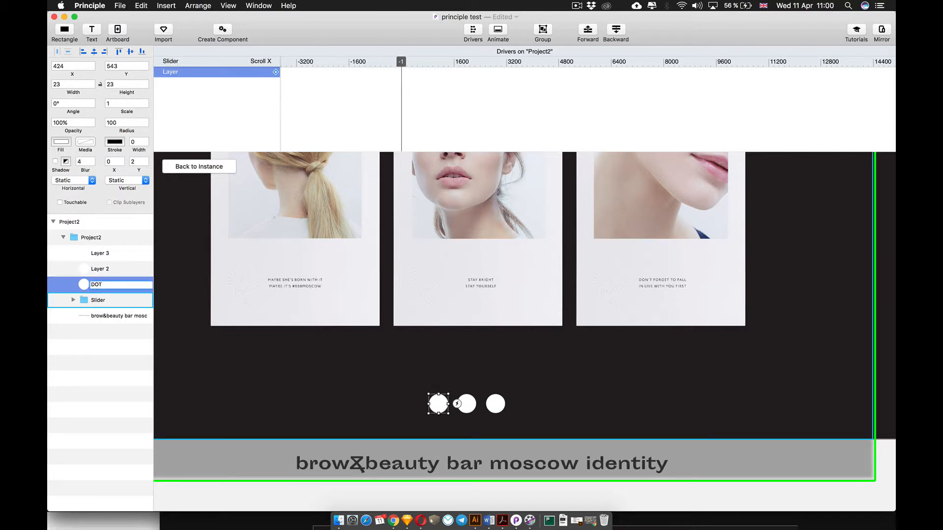
left_click(465, 411)
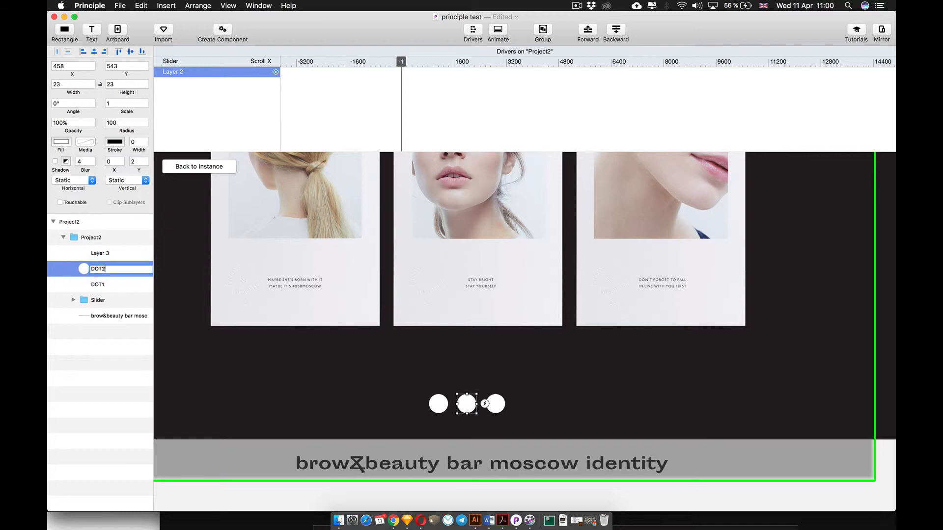
left_click(495, 404)
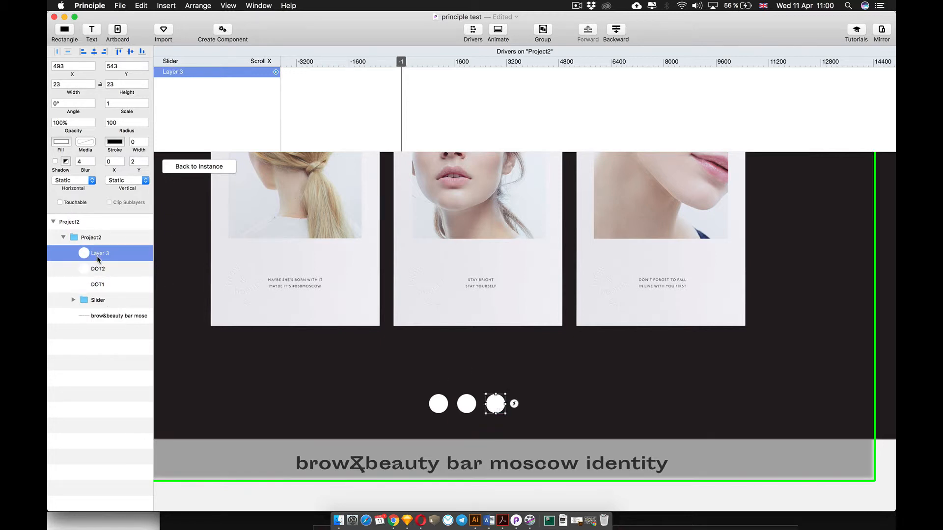
type("DOT3")
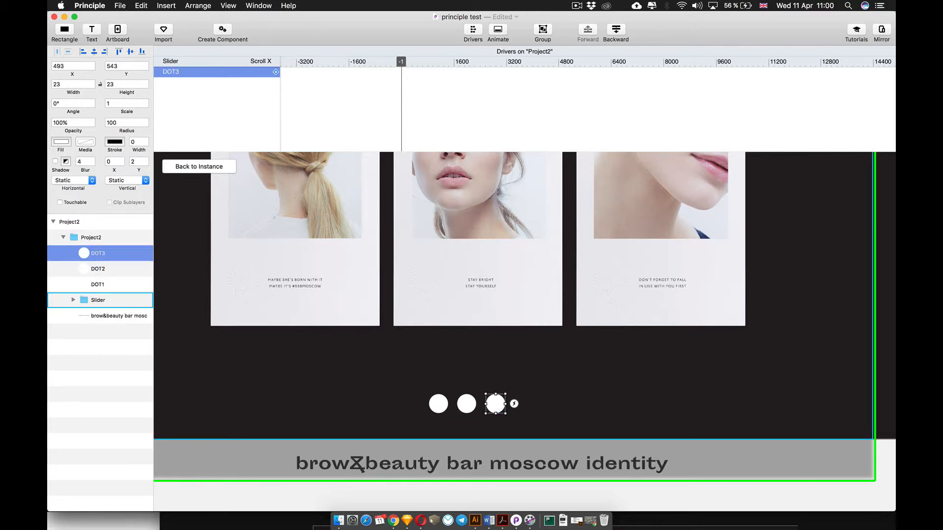
Step: Fade DOT2 and DOT3 to 10% opacity, leaving DOT1 as the highlighted dot
left_click(439, 405)
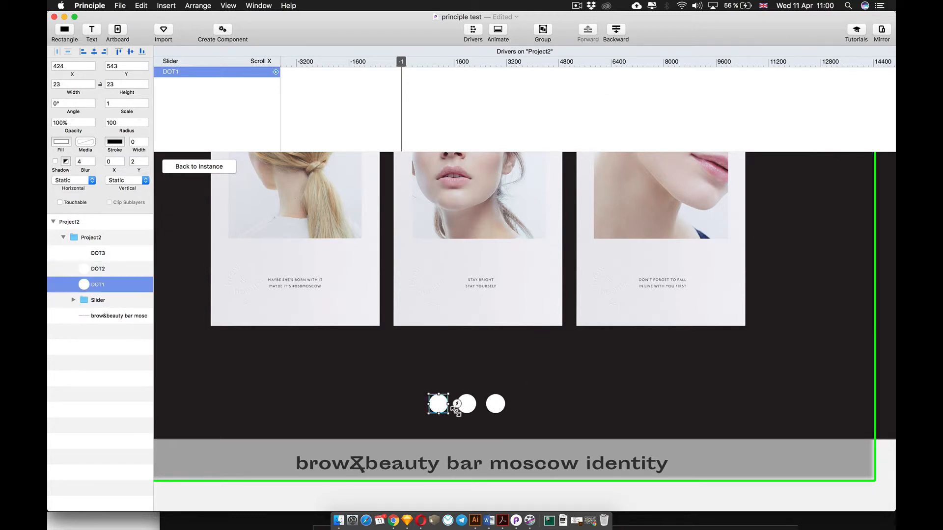
left_click(469, 412)
left_click(500, 410, "shift")
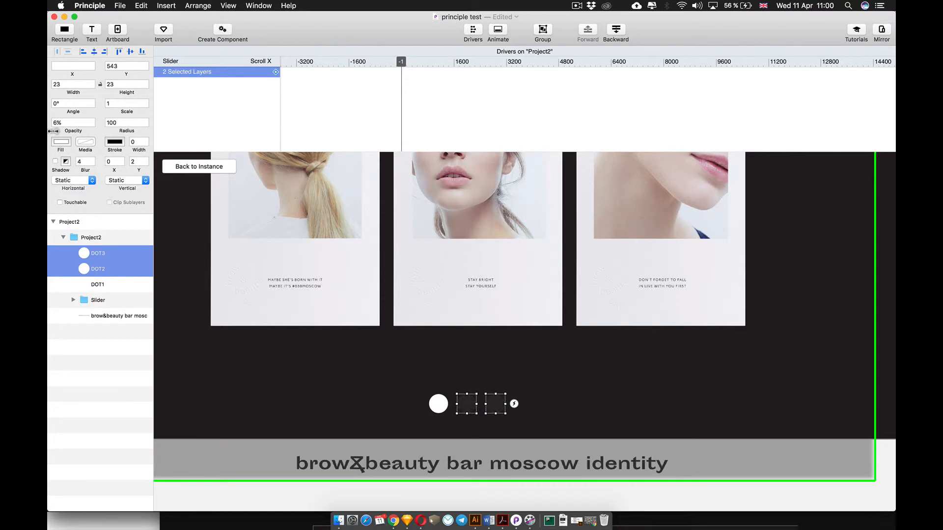
scroll(527, 376, "down", 5)
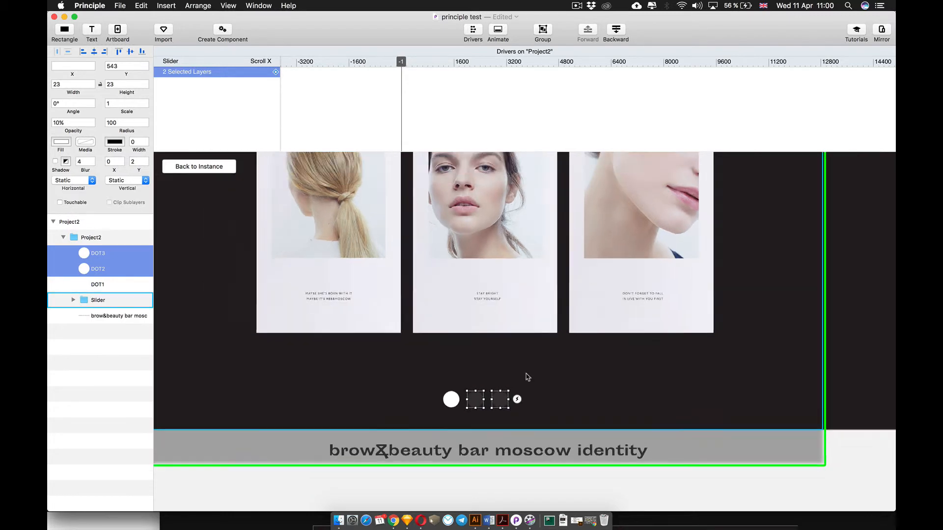
scroll(527, 378, "right", 1)
scroll(527, 377, "up", 2)
scroll(525, 381, "right", 1)
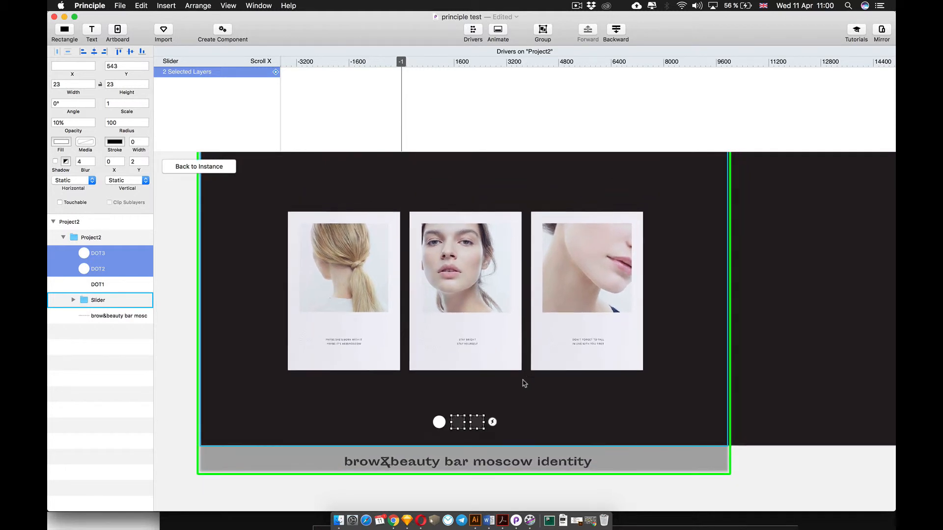
scroll(456, 437, "up", 5)
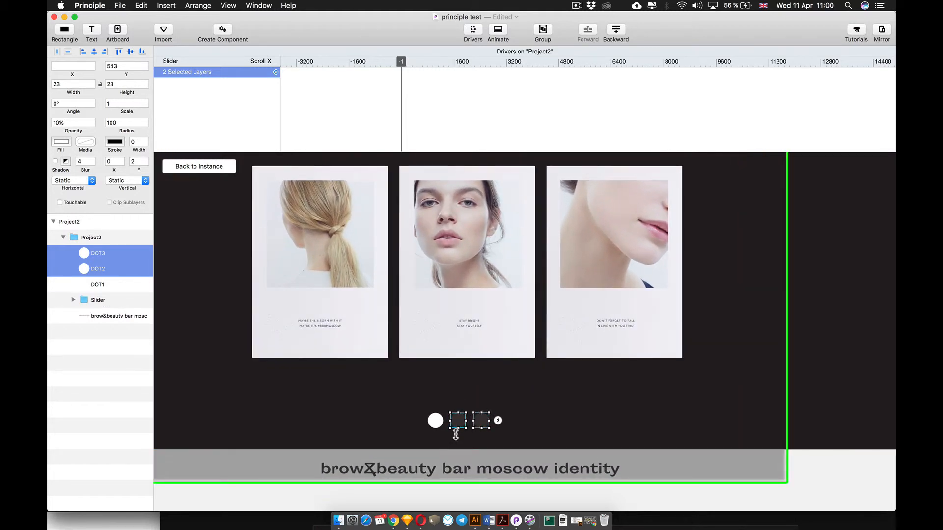
scroll(482, 446, "up", 2)
scroll(482, 446, "left", 1)
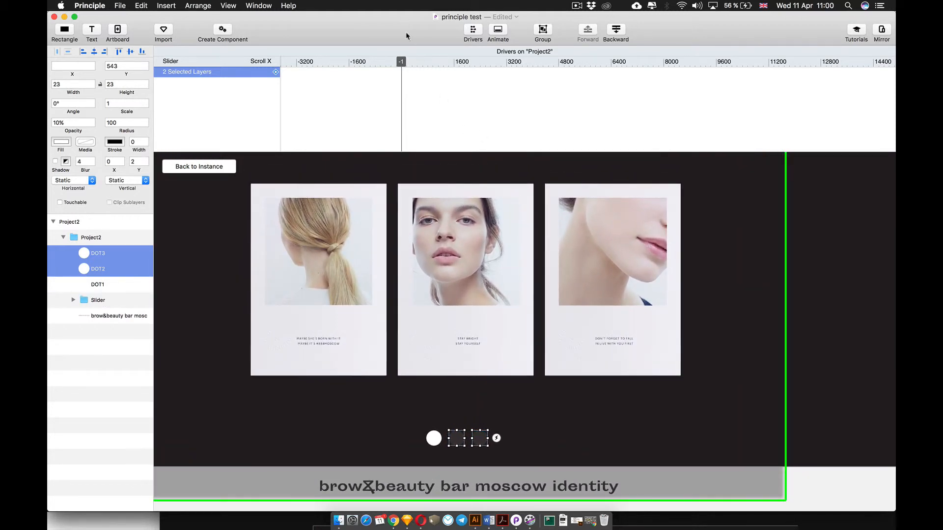
Step: Scrub the Slider driver to Scroll X 963, examine the dots on the business card slide, and return to -18
left_click_drag(401, 62, 433, 62)
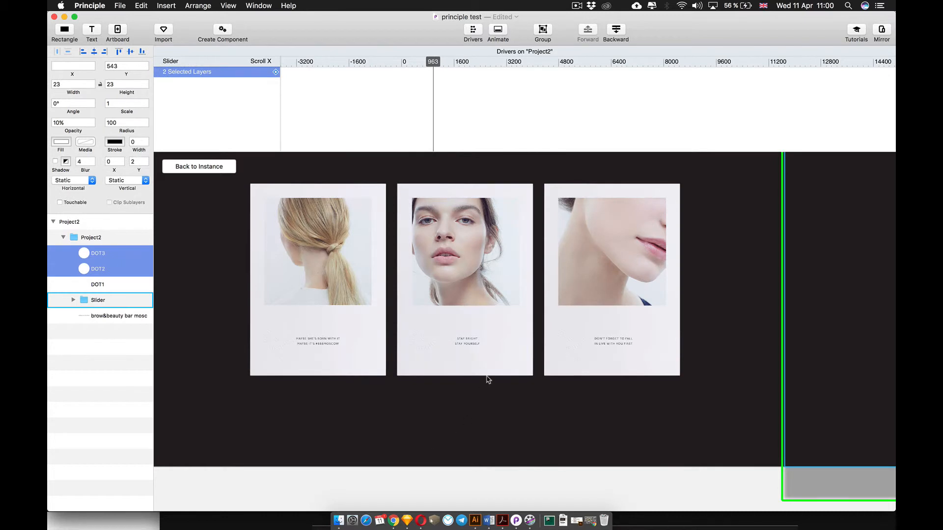
scroll(486, 380, "down", 5)
scroll(488, 379, "right", 6)
scroll(476, 388, "up", 3)
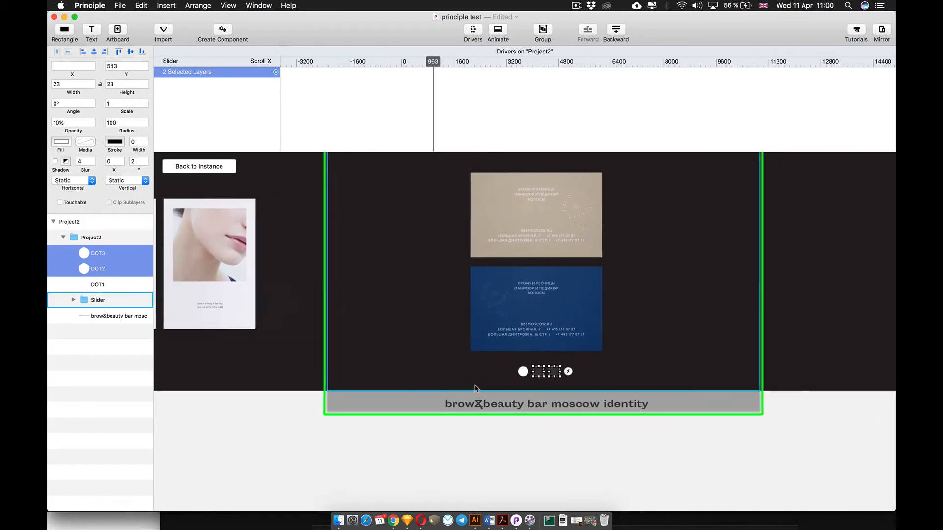
scroll(475, 388, "up", 5)
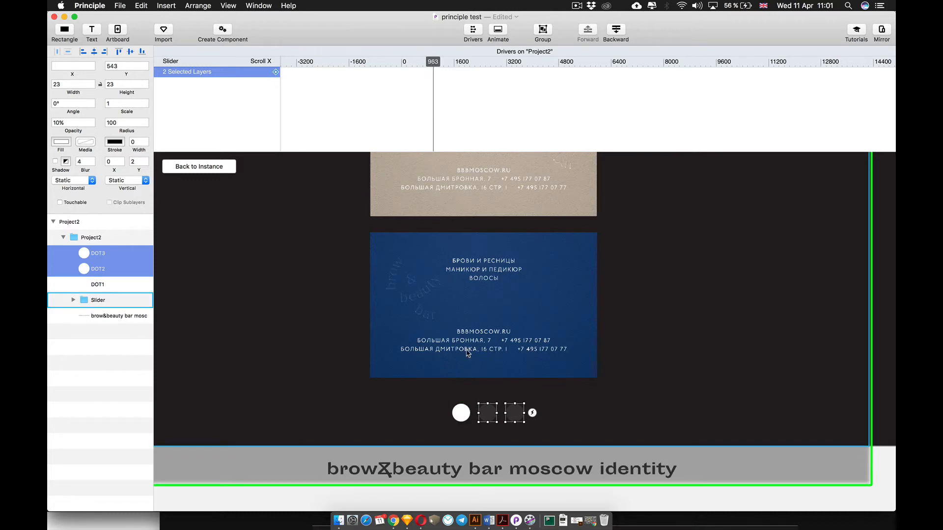
left_click_drag(431, 61, 401, 64)
scroll(466, 264, "down", 5)
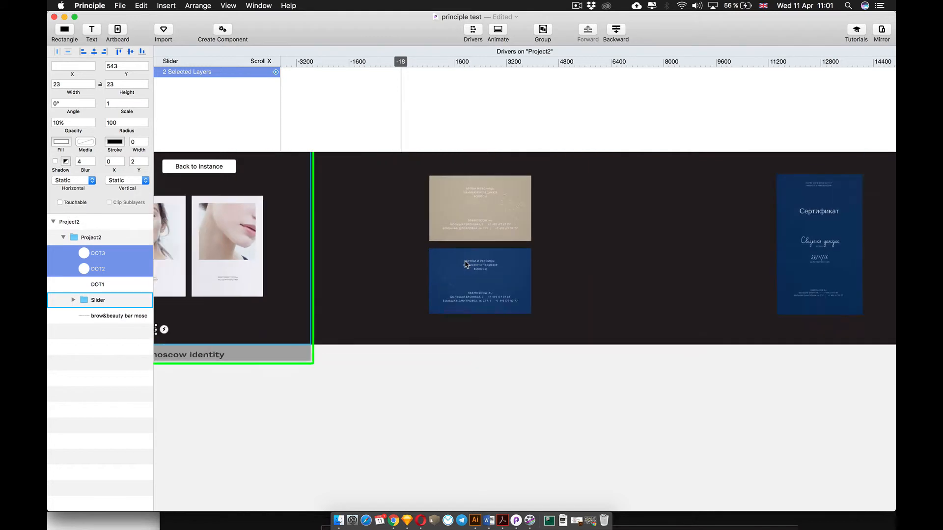
scroll(466, 264, "left", 10)
Step: Add Opacity driver keyframes to DOT1, DOT2 and DOT3 at Scroll X -18
left_click(453, 324)
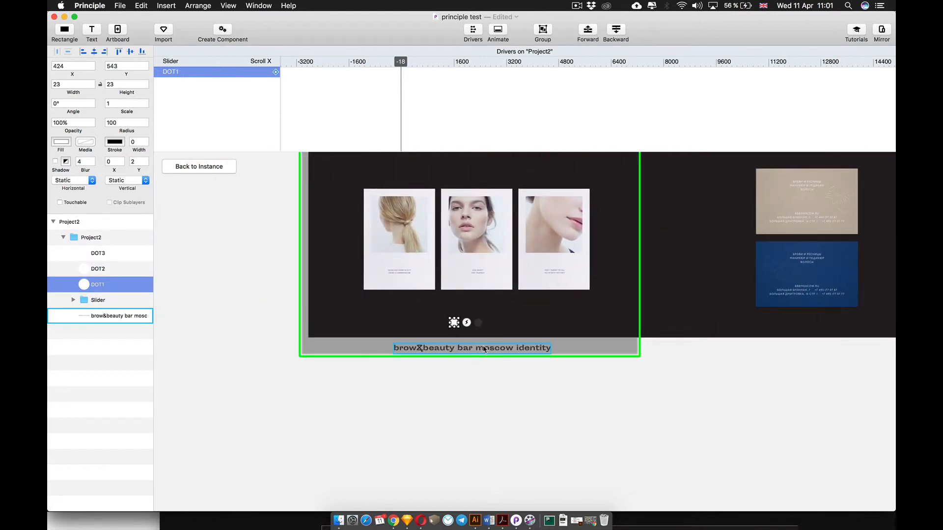
scroll(484, 350, "up", 3)
left_click(455, 307, "shift")
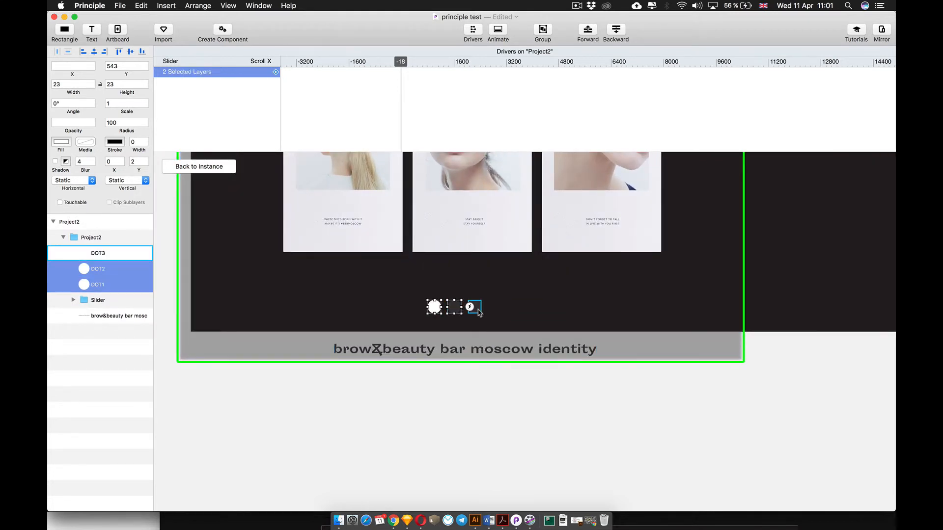
left_click(475, 307, "shift")
left_click(276, 72)
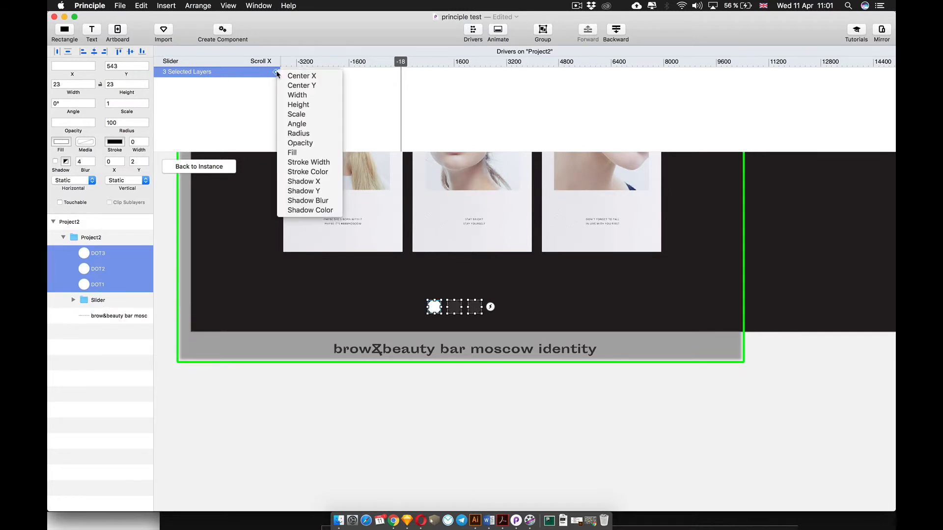
left_click(319, 143)
Step: At Scroll X 946, keyframe DOT1 to a faded opacity and DOT2 to 100% for the business card slide
left_click_drag(402, 63, 433, 66)
scroll(545, 289, "right", 13)
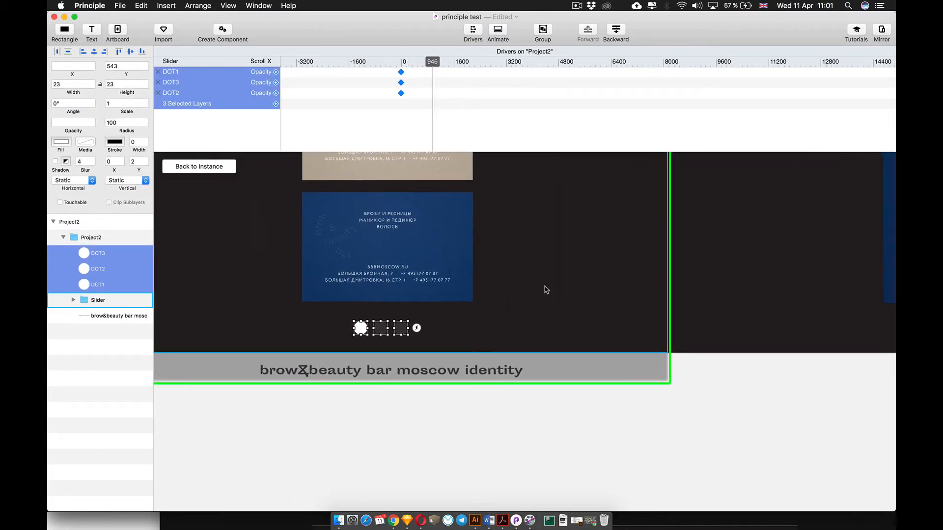
left_click(441, 413)
left_click(356, 322)
left_click(359, 327)
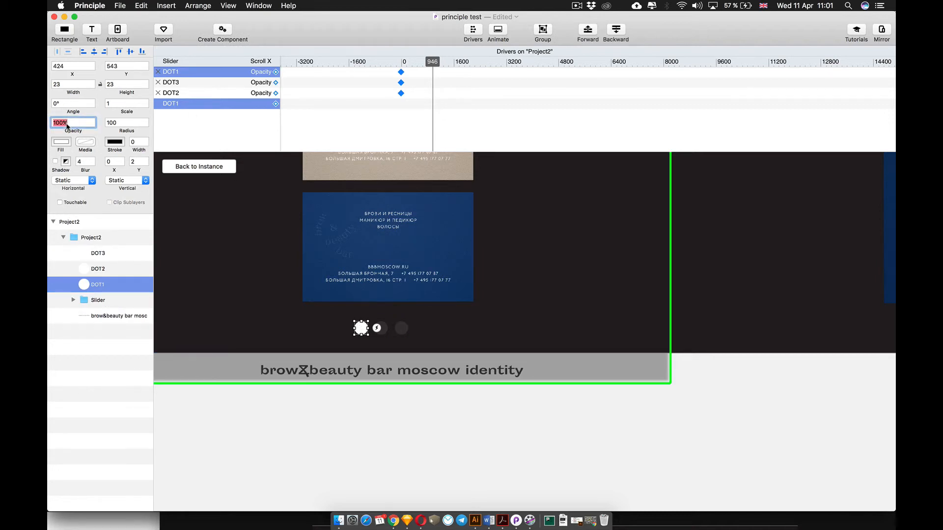
left_click(383, 333)
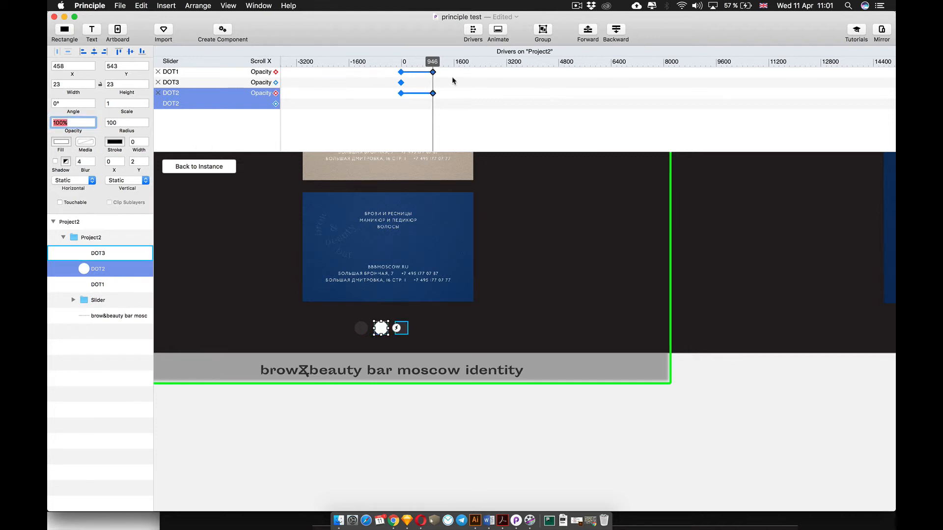
Step: Preview the brow&beauty bar gallery and swipe its slides to check how the dots change
key("super+grave")
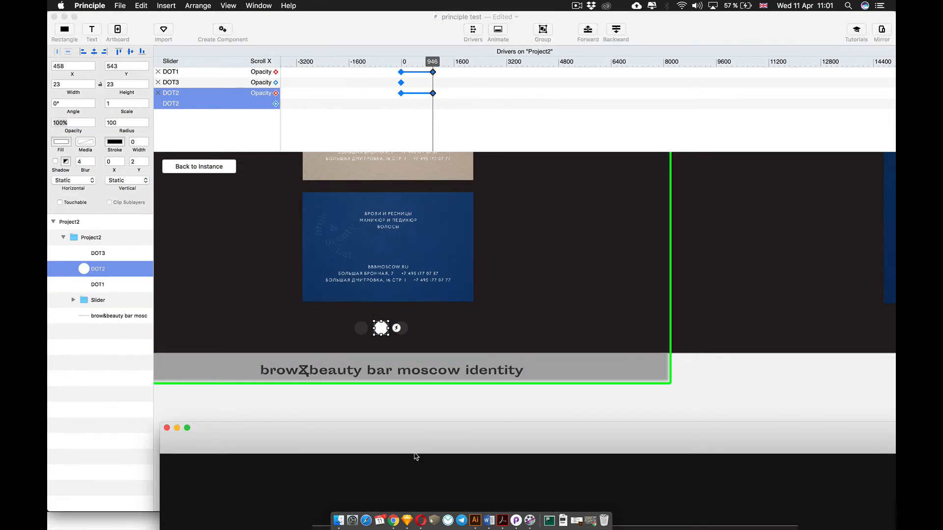
left_click_drag(416, 457, 325, 44)
left_click_drag(407, 280, 522, 270)
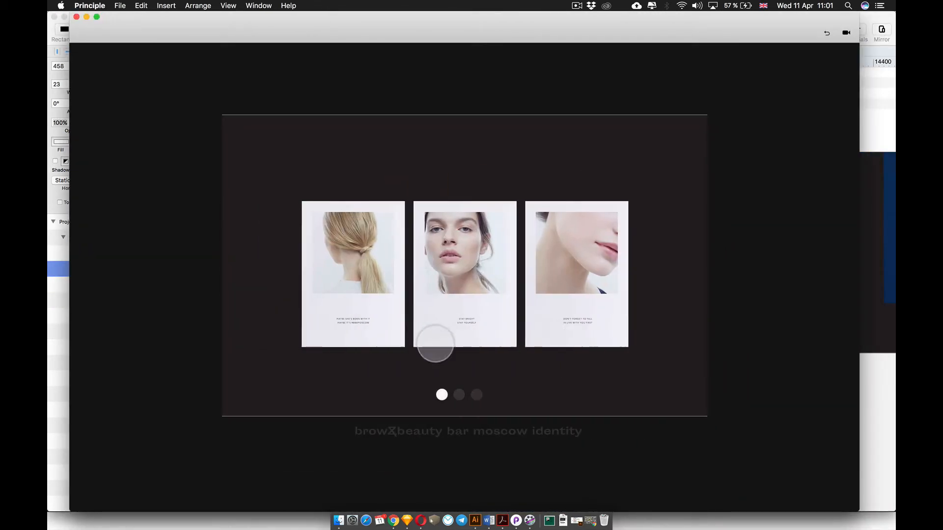
left_click_drag(435, 344, 551, 320)
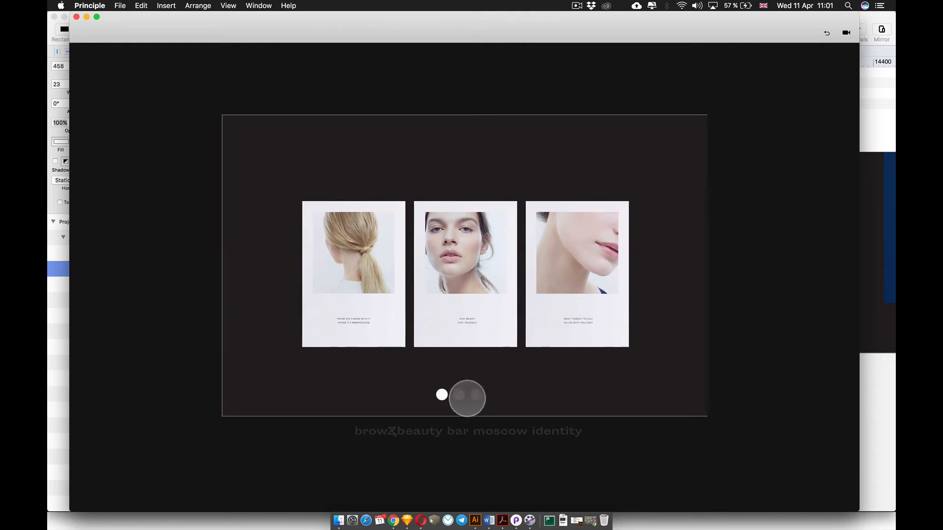
Step: Swipe between the portrait and business card slides in the preview to check the crossfade of the first two dots
left_click_drag(465, 360, 509, 329)
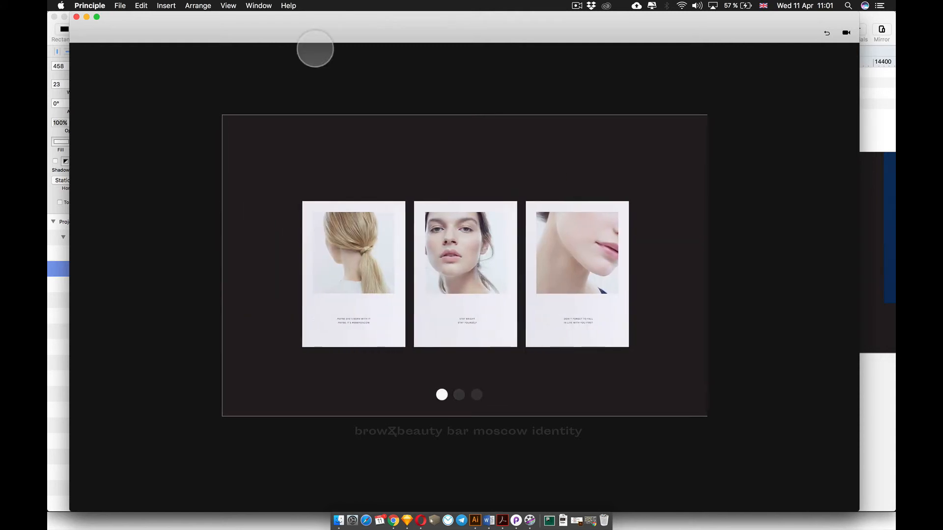
left_click_drag(479, 245, 409, 245)
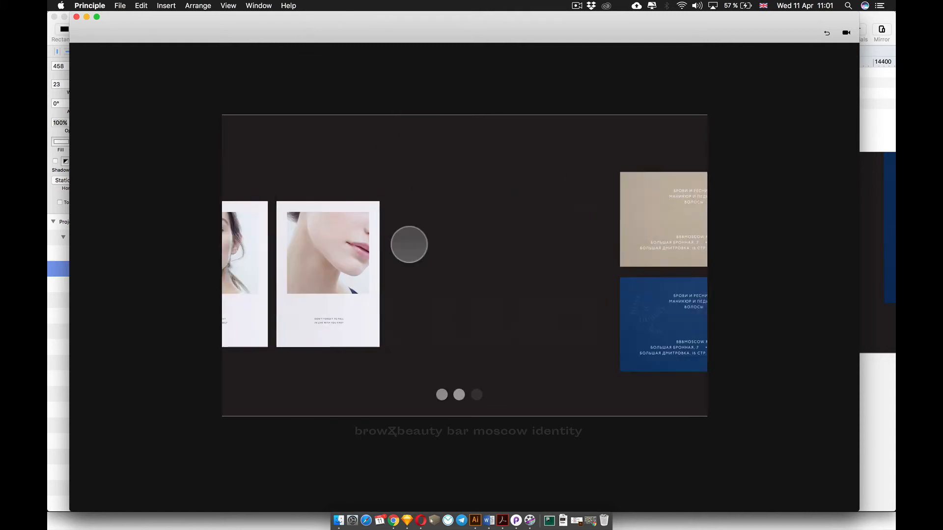
left_click_drag(421, 193, 593, 278)
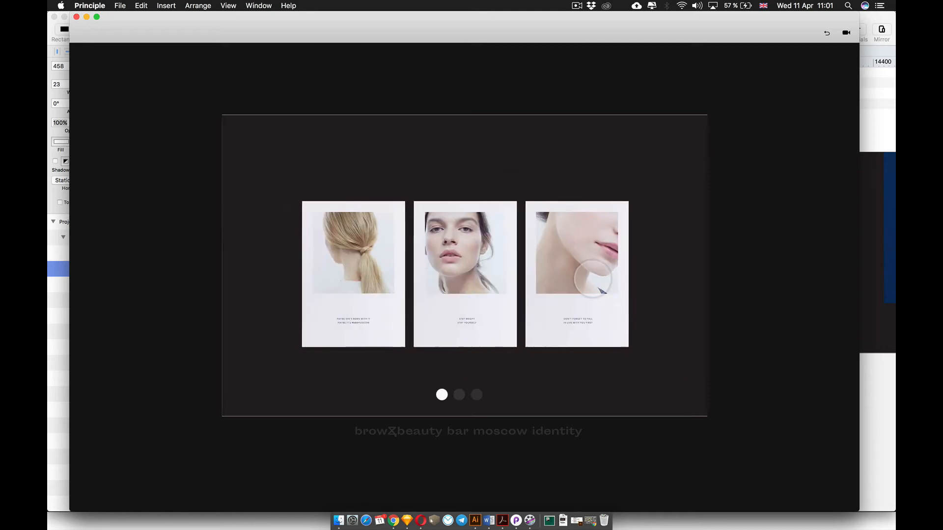
left_click_drag(419, 32, 419, 396)
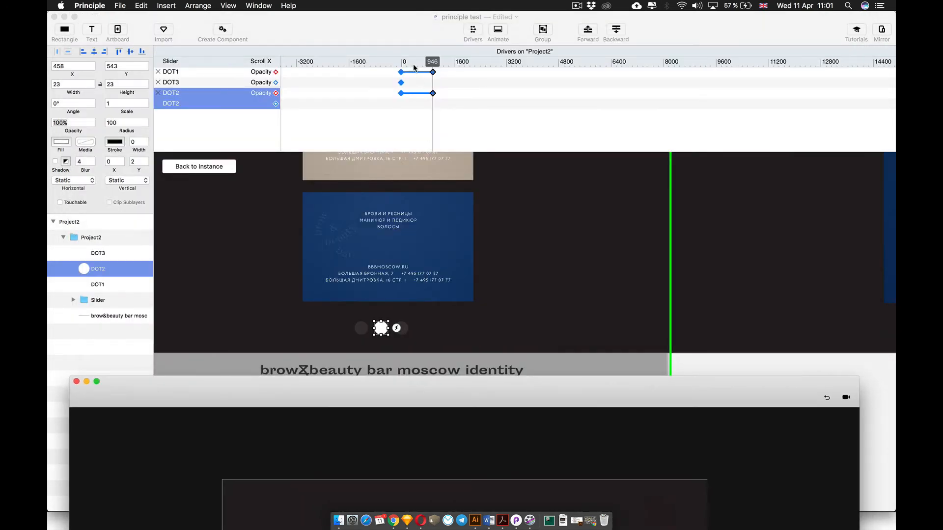
Step: Examine the dots' Opacity keyframes in the Slider driver, focusing on DOT1 at Scroll X 946
left_click(443, 75)
left_click(452, 83)
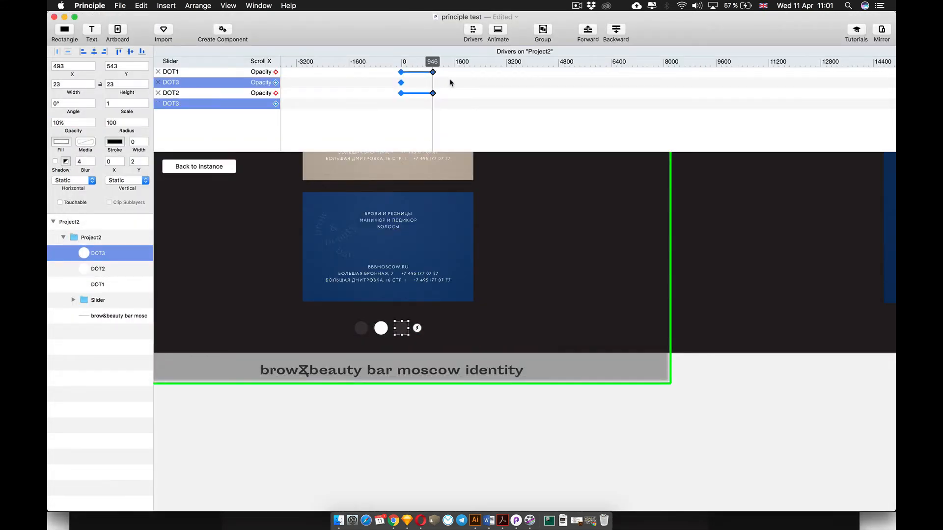
mouse_move(433, 74)
left_mouse_down()
mouse_move(401, 72)
mouse_move(408, 63)
mouse_move(394, 63)
mouse_move(433, 62)
left_mouse_up()
key("super+z")
left_click(401, 73)
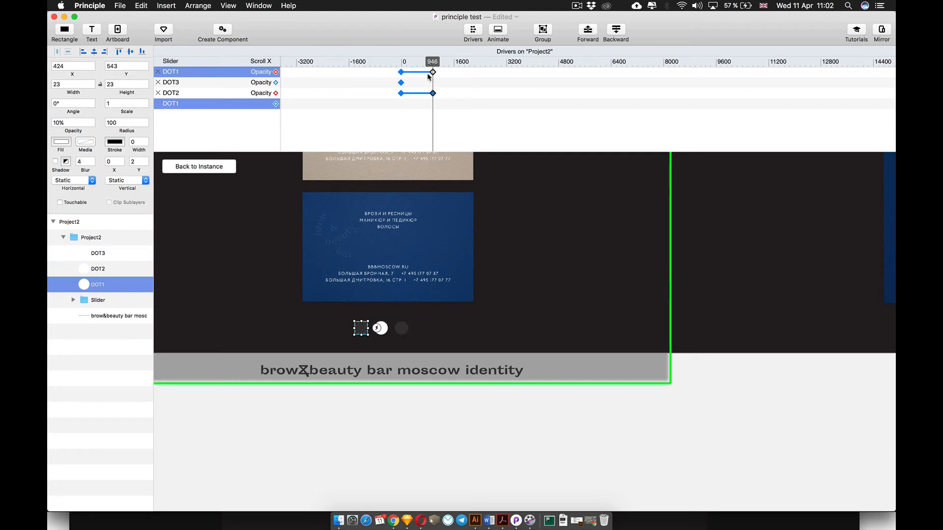
mouse_move(433, 74)
left_mouse_down()
mouse_move(401, 66)
mouse_move(434, 75)
left_mouse_up()
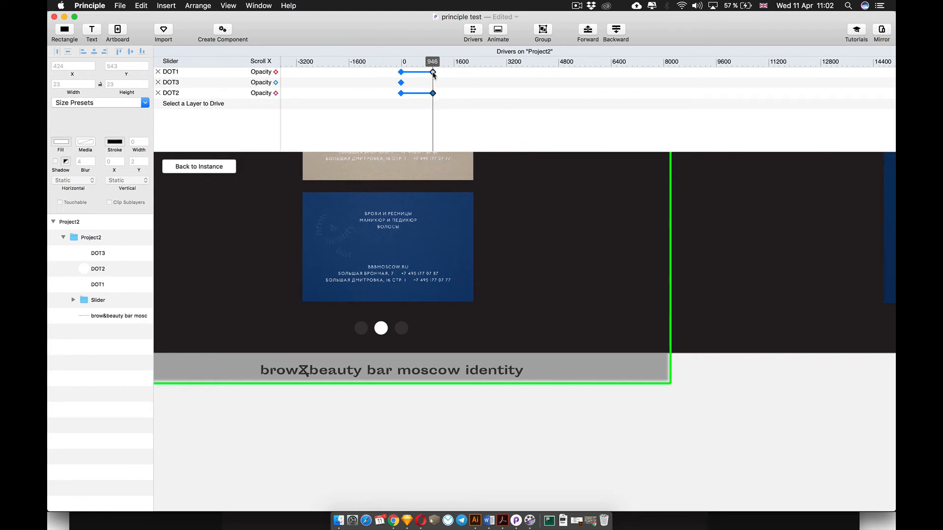
left_click(433, 73)
scroll(524, 114, "left", 1)
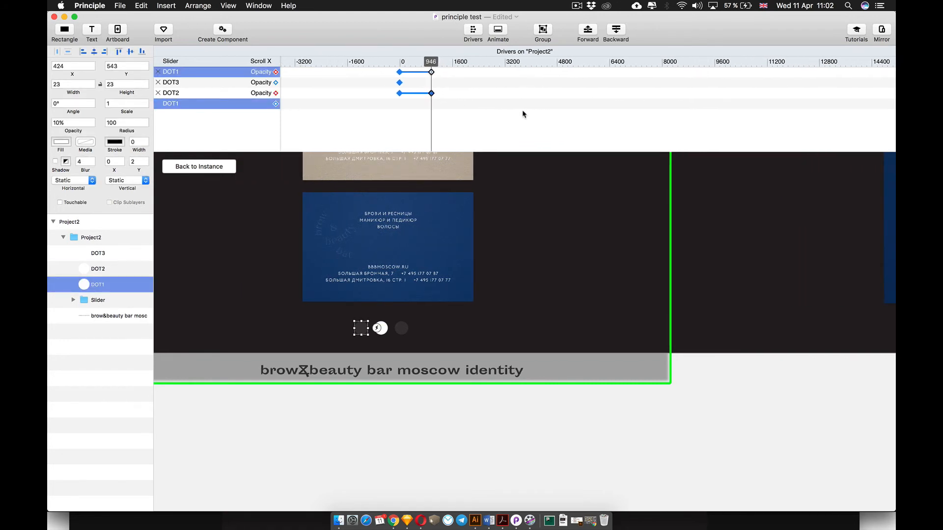
Step: At Scroll X 1921, keyframe DOT2 to 10% opacity and DOT3 to 100% for the certificate slide
scroll(519, 281, "down", 5)
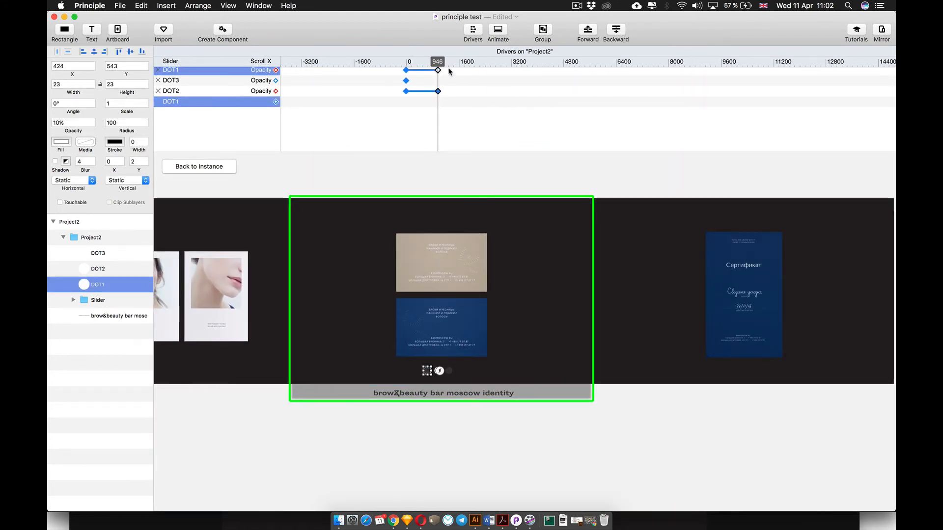
left_click(450, 72)
left_click_drag(438, 61, 470, 64)
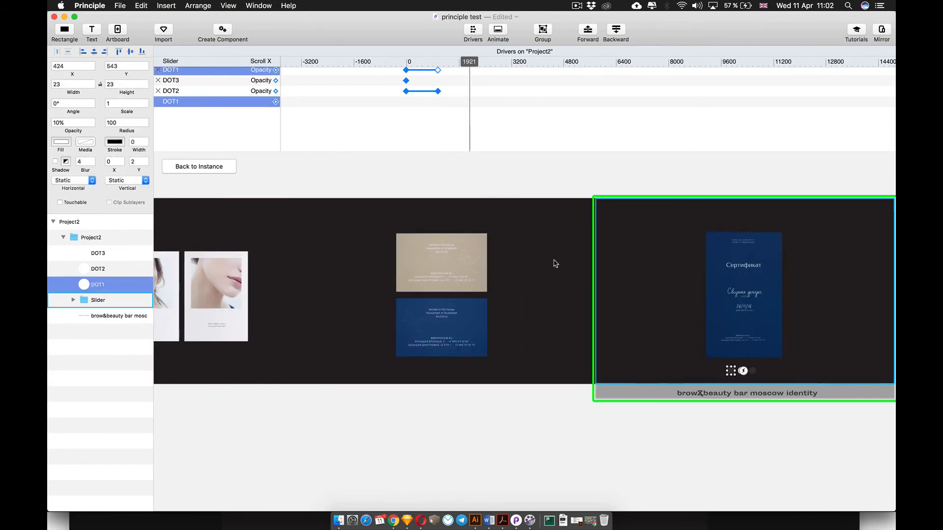
scroll(540, 245, "right", 5)
scroll(444, 126, "right", 2)
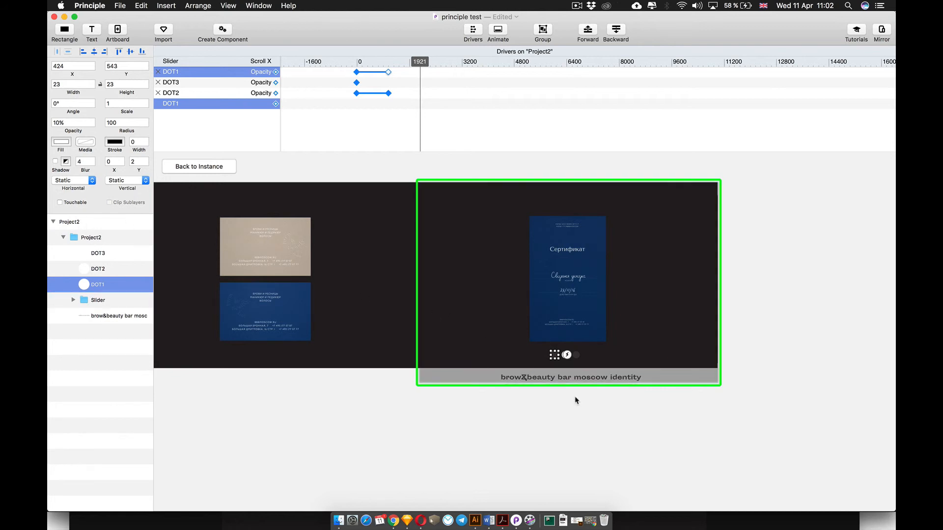
scroll(582, 391, "up", 5)
left_click(509, 288)
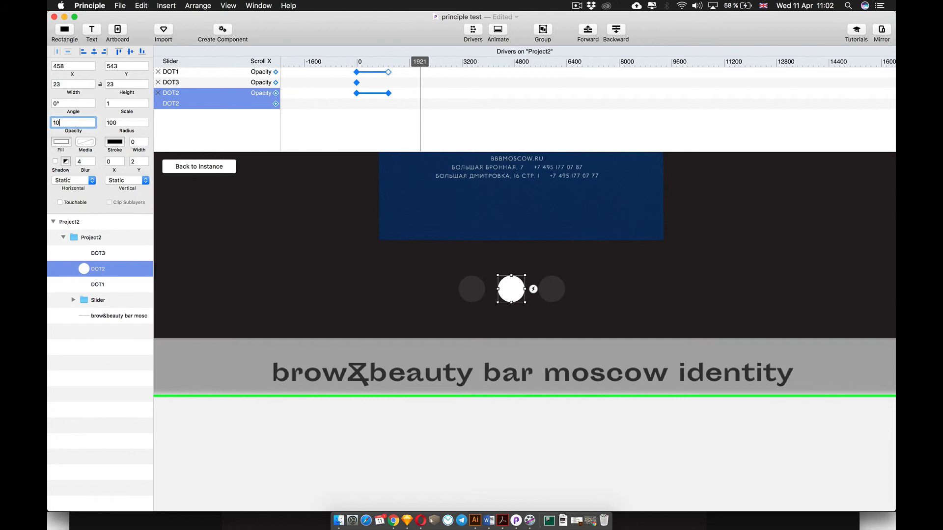
left_click(551, 289)
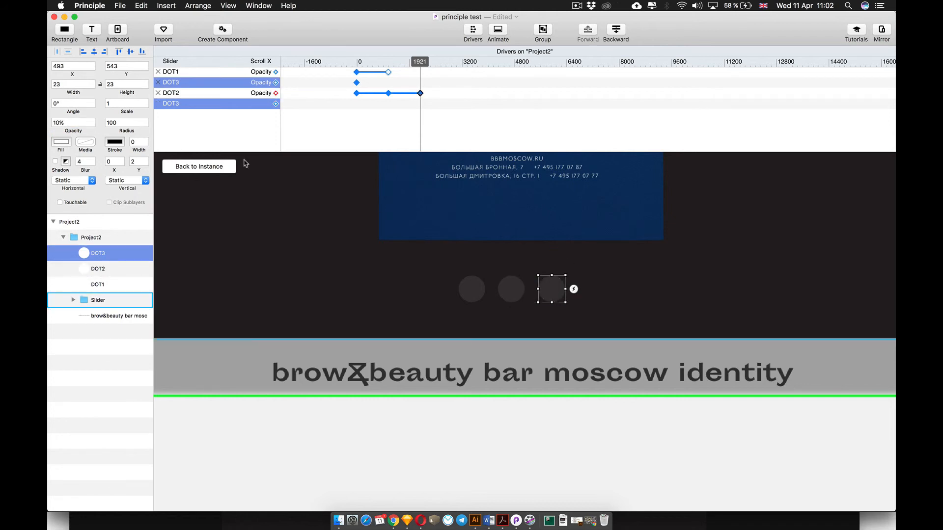
type("100")
key("Return")
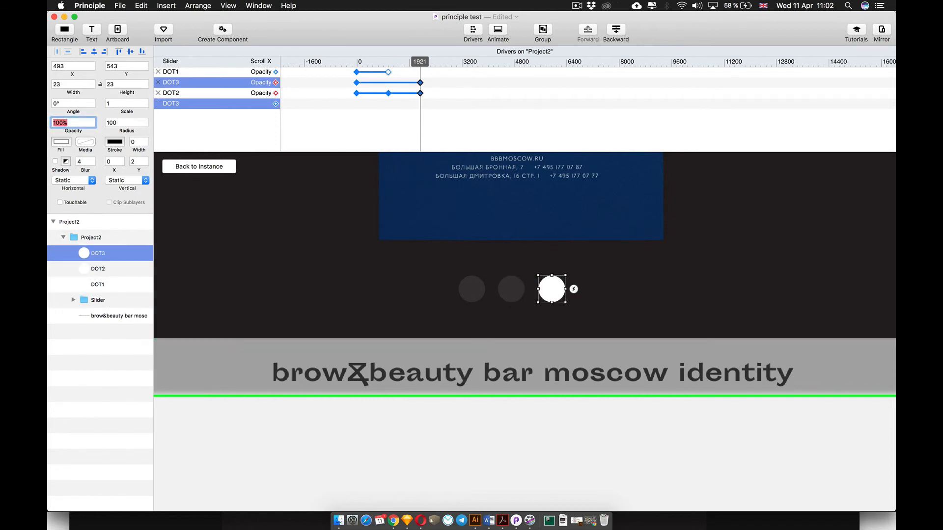
Step: Return to the main artboard and preview the brow&beauty bar gallery through to the certificate slide to check all three dots
scroll(556, 352, "down", 6)
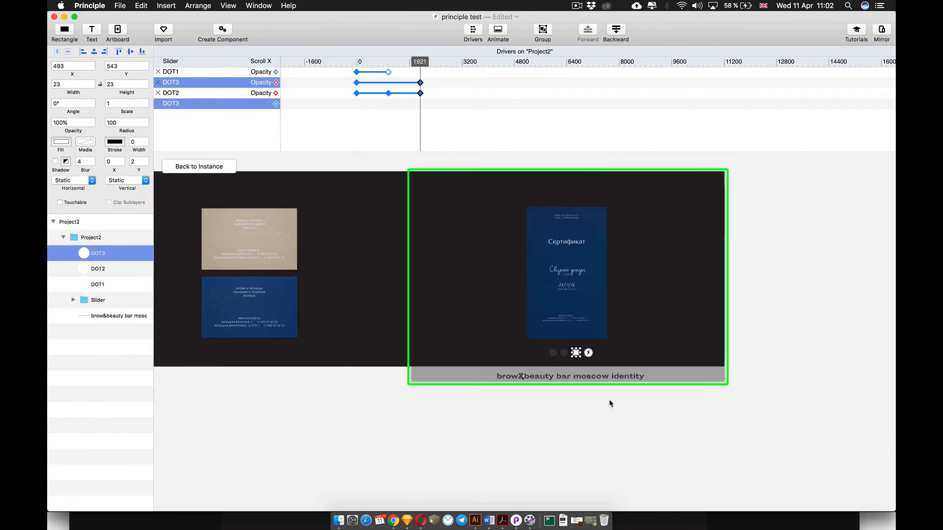
left_click(213, 169)
scroll(552, 270, "up", 4)
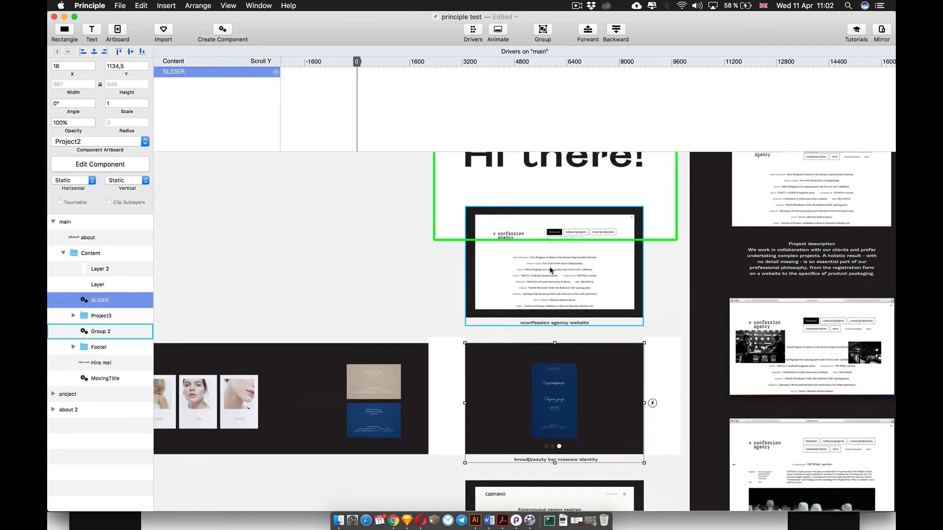
left_click(529, 198)
key("super+grave")
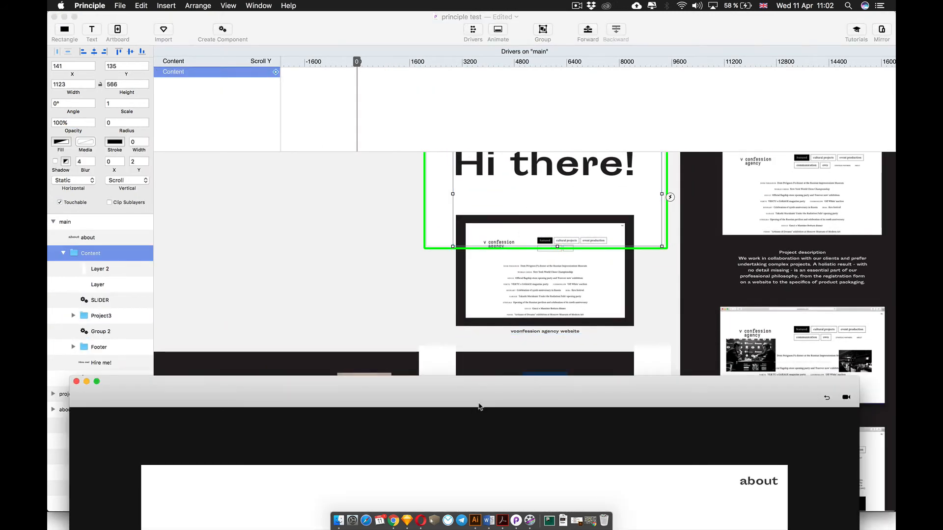
left_click_drag(476, 395, 500, 42)
scroll(478, 235, "down", 10)
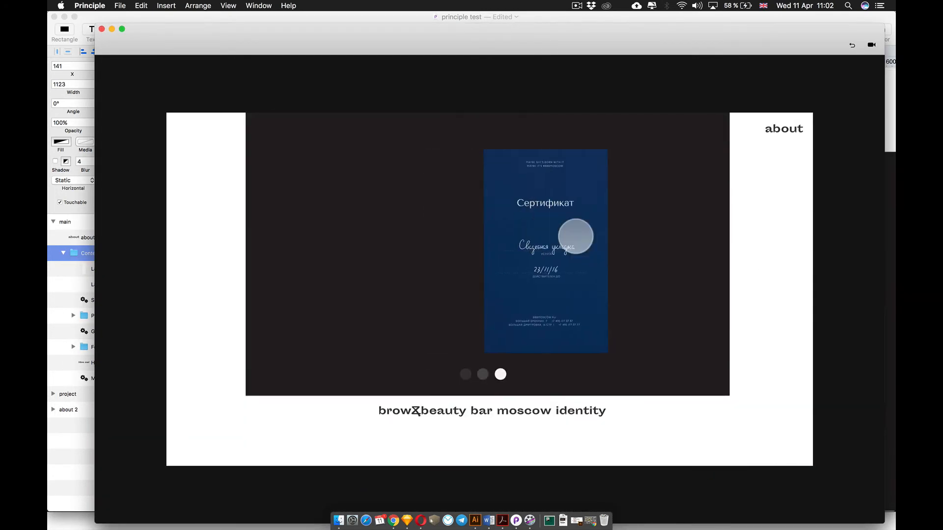